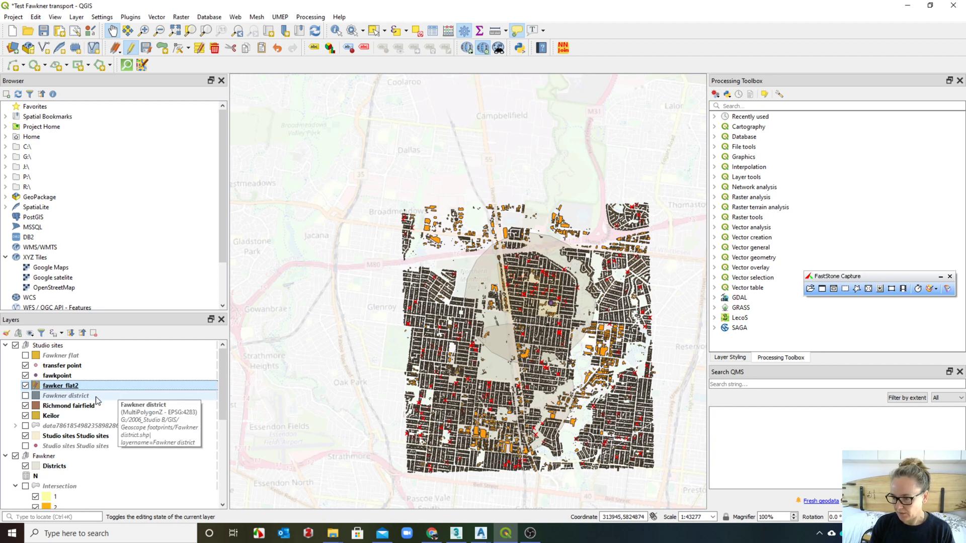
Step: Hide the fawker_flat2 layer and show the Fawkner district layer on the map
{"action": "left_click", "coordinate": [32, 397]}
{"action": "left_click", "coordinate": [25, 385]}
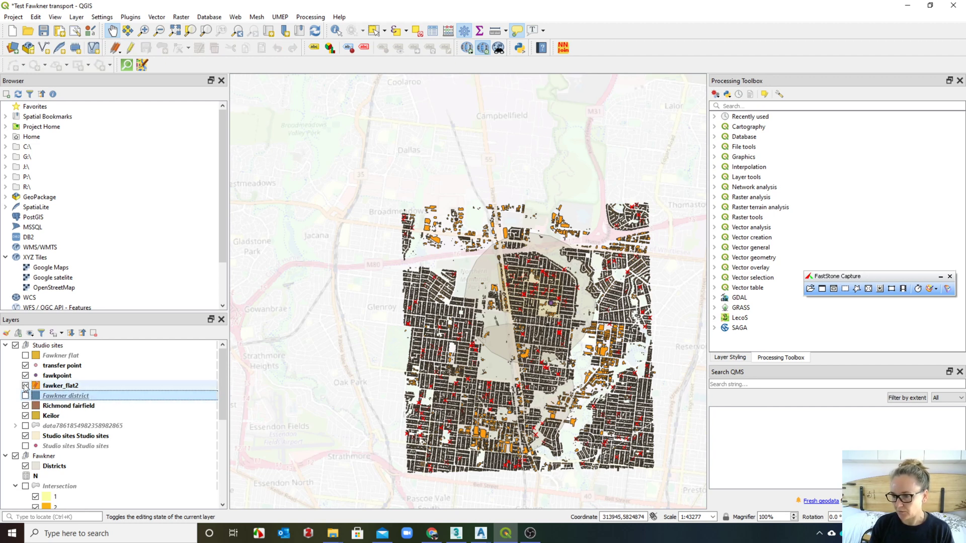
{"action": "left_click", "coordinate": [25, 396]}
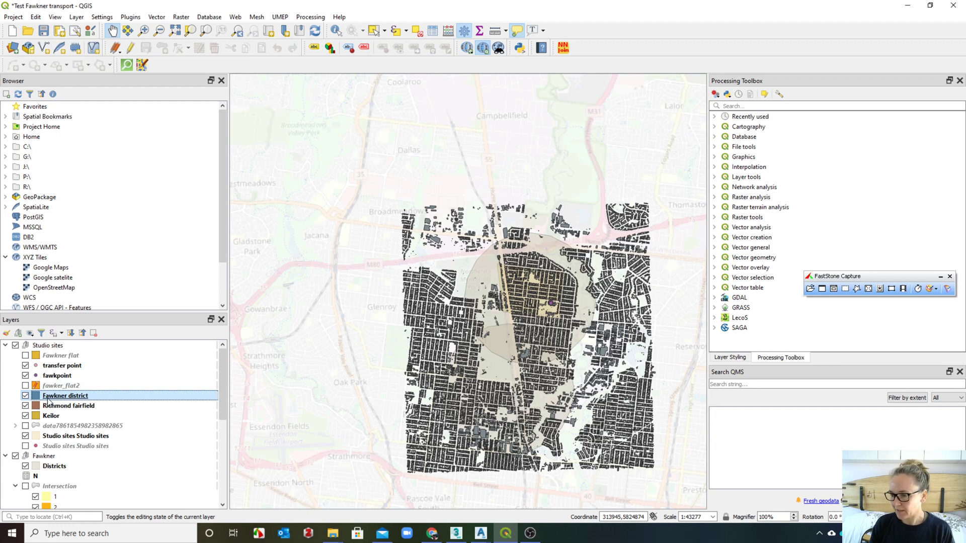
Step: Examine the Fawkner district layer's attribute table, then close it
{"action": "right_click", "coordinate": [49, 398]}
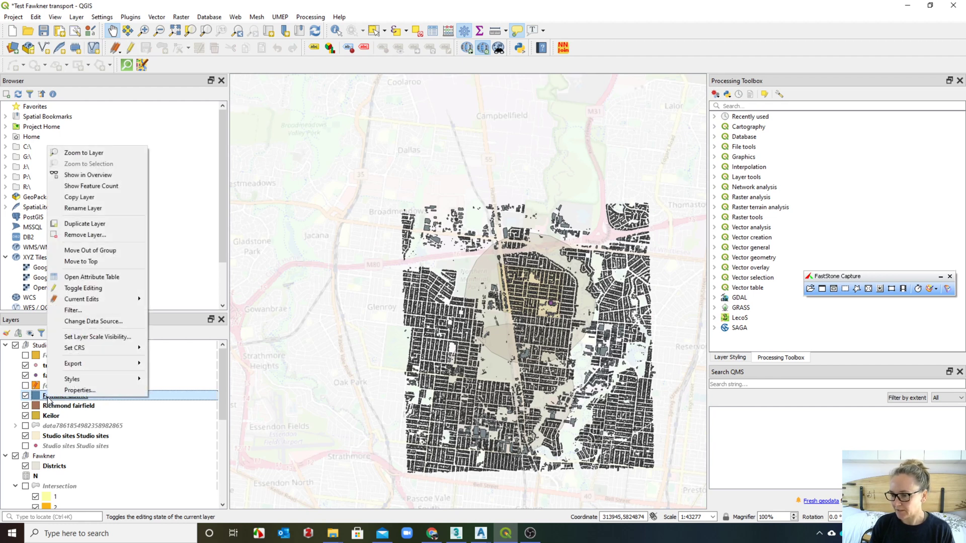
{"action": "left_click", "coordinate": [105, 276]}
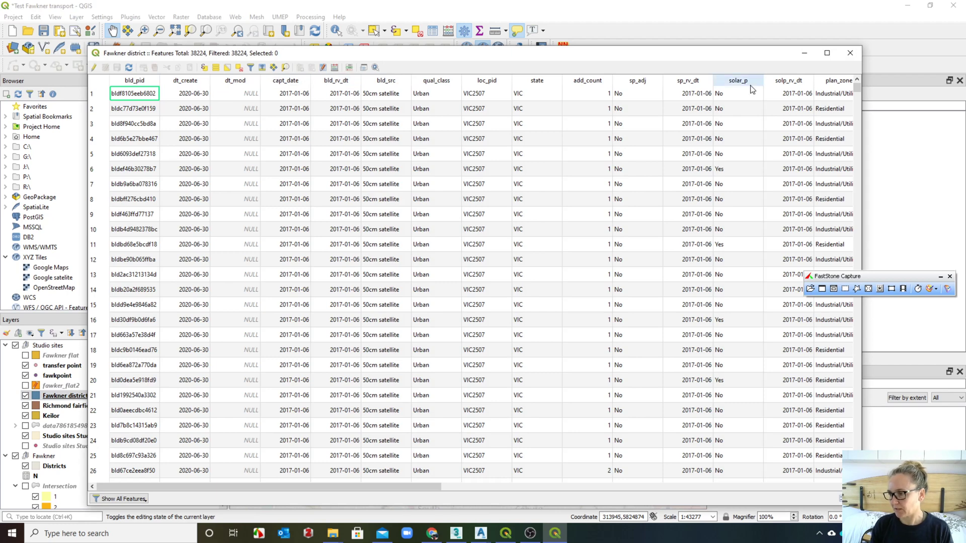
{"action": "left_click_drag", "start_coordinate": [409, 486], "coordinate": [354, 487]}
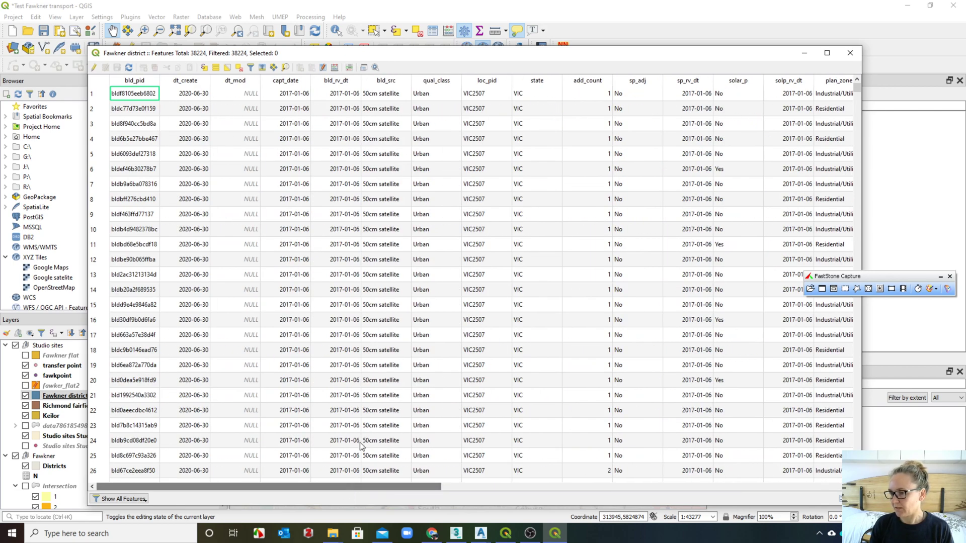
{"action": "left_click", "coordinate": [847, 53]}
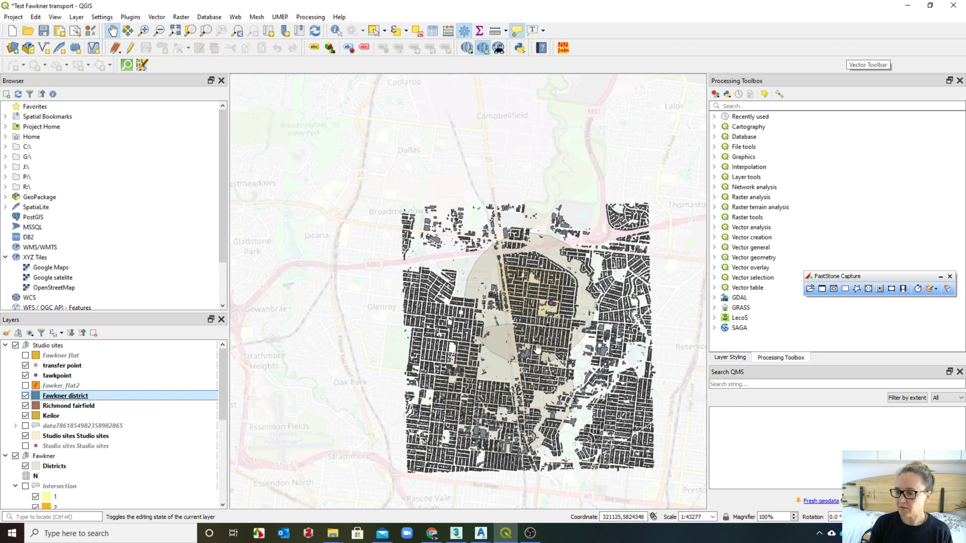
Step: Examine the shapefile export settings for the Fawkner district layer, including the save folder and the CRS choices, without exporting
{"action": "right_click", "coordinate": [69, 397]}
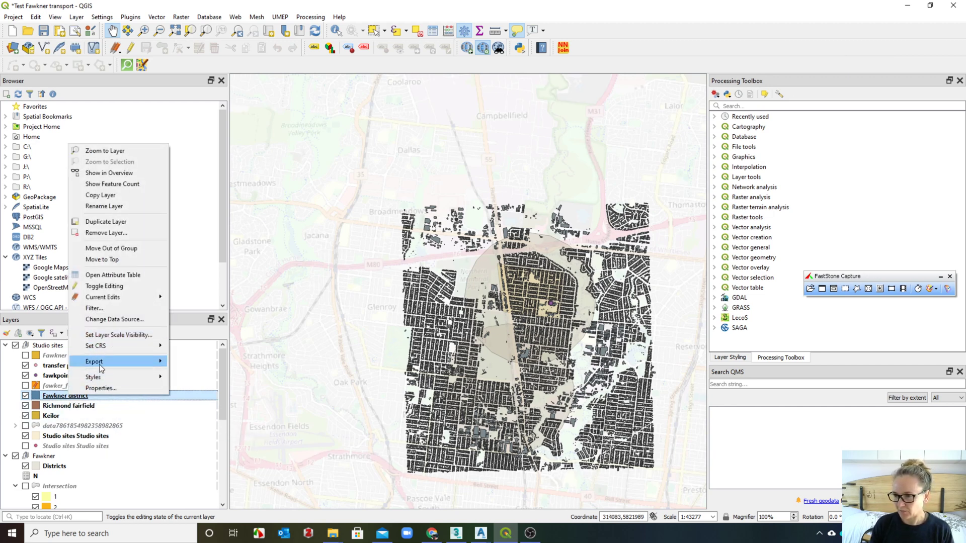
{"action": "mouse_move", "coordinate": [107, 360]}
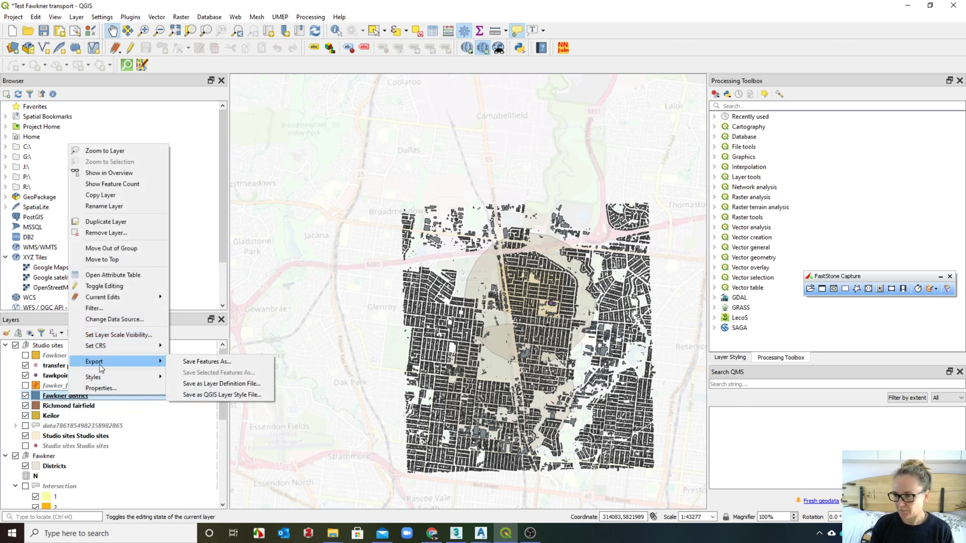
{"action": "left_click", "coordinate": [195, 362]}
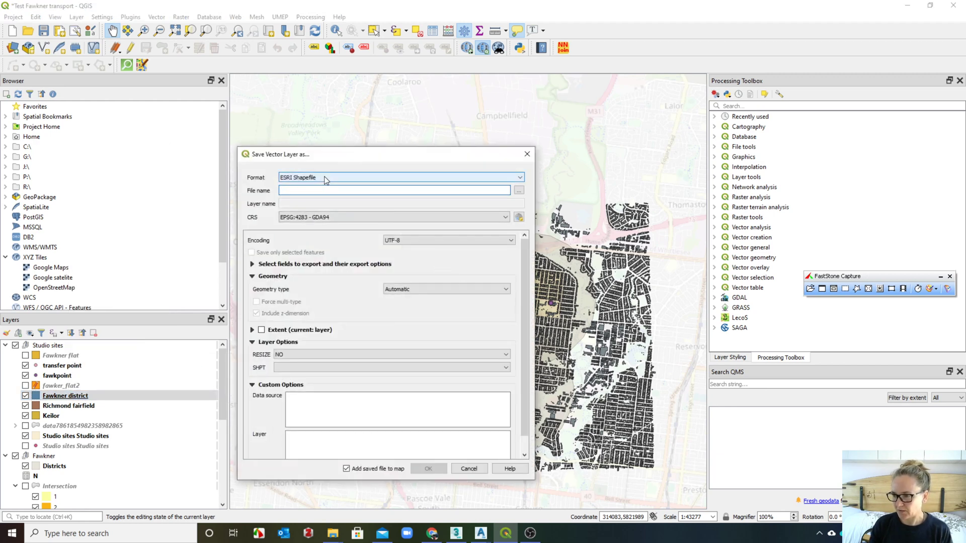
{"action": "left_click", "coordinate": [520, 193]}
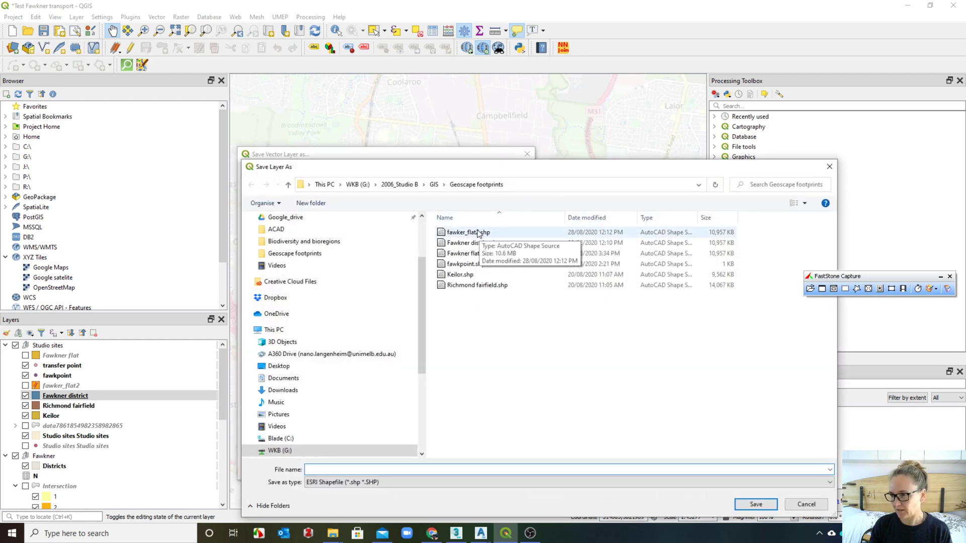
{"action": "key", "text": "Escape"}
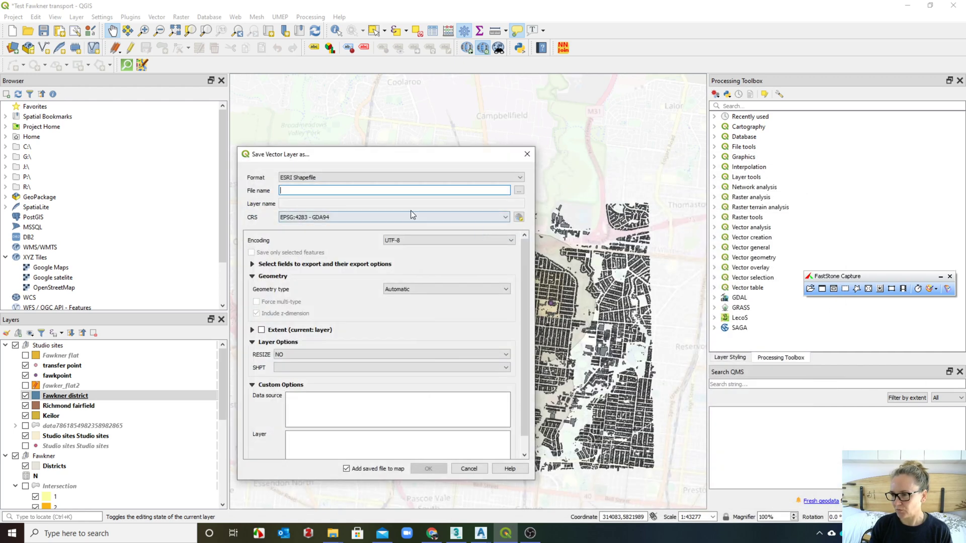
{"action": "left_click", "coordinate": [301, 218]}
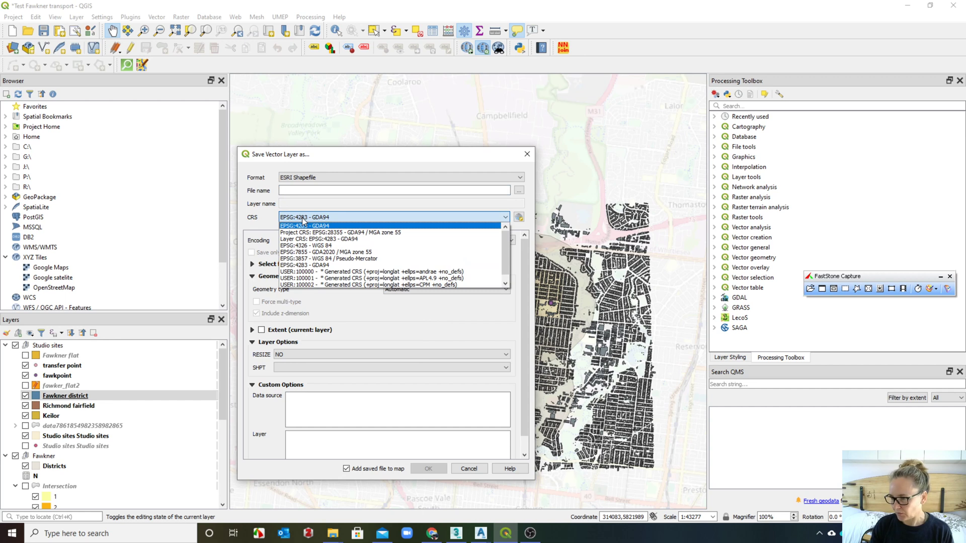
{"action": "scroll", "coordinate": [375, 270], "scroll_direction": "down", "scroll_amount": 1}
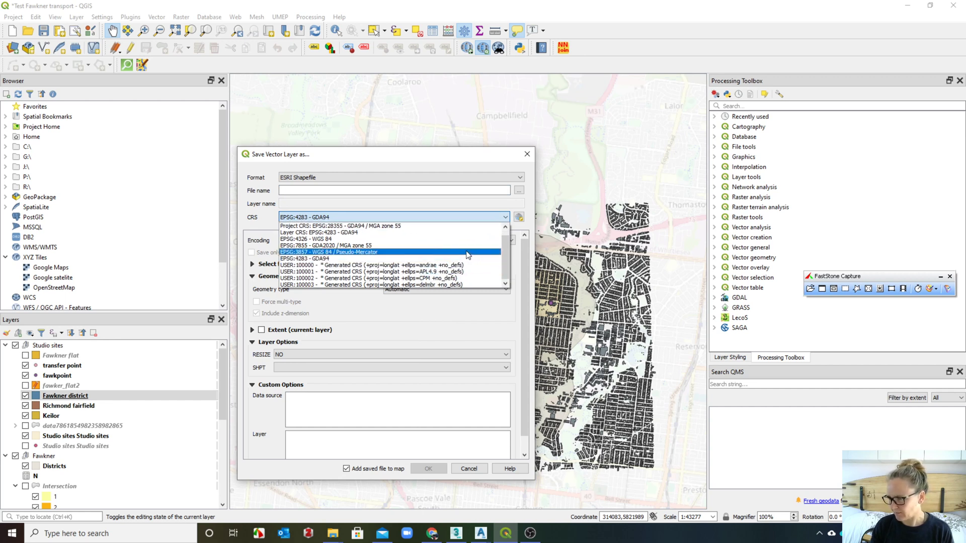
{"action": "scroll", "coordinate": [468, 255], "scroll_direction": "up", "scroll_amount": 1}
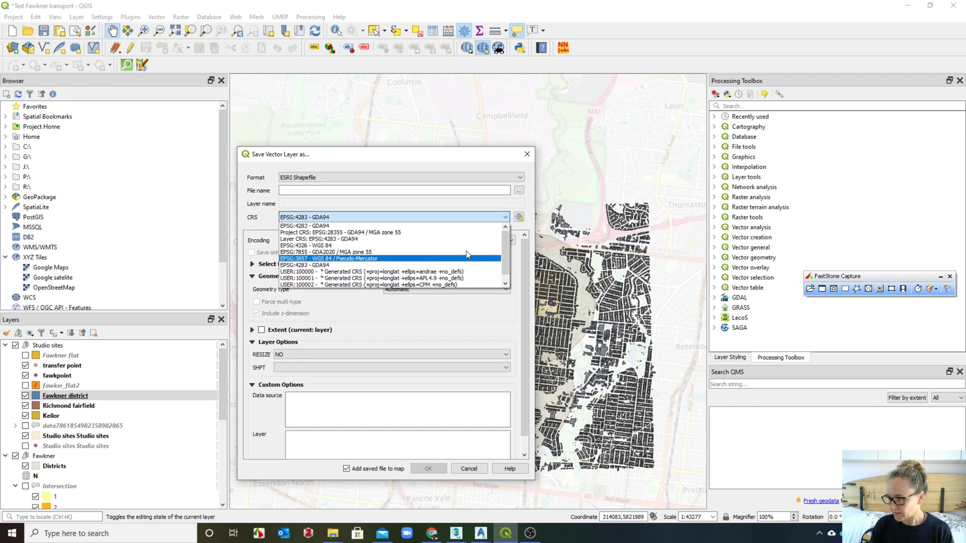
{"action": "left_click", "coordinate": [468, 251]}
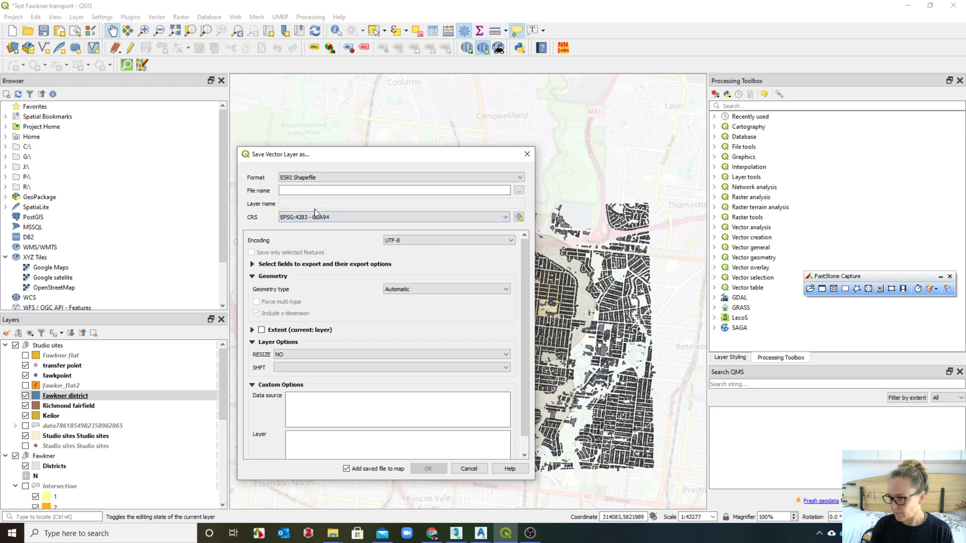
{"action": "key", "text": "Escape"}
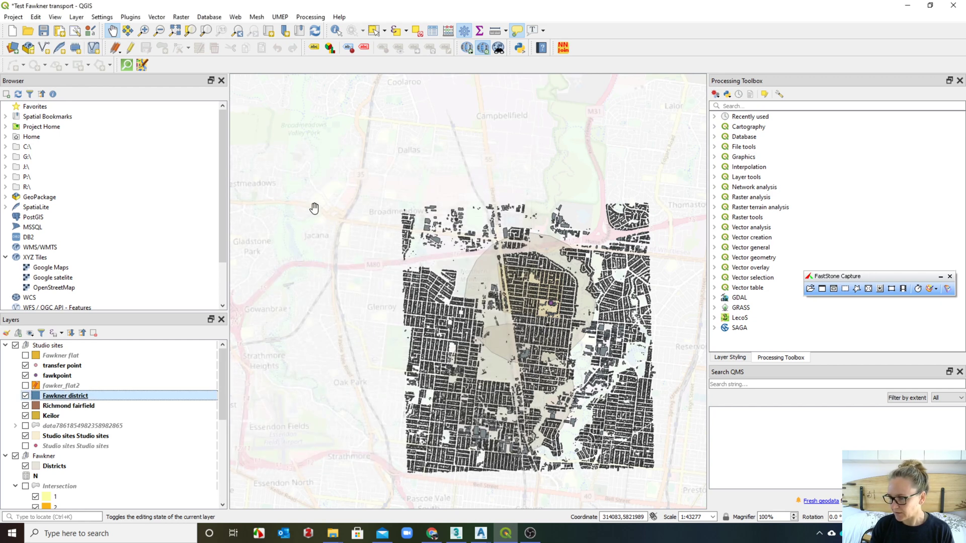
Step: Review the coordinate reference systems available for the Fawkner district layer's own CRS
{"action": "right_click", "coordinate": [64, 399]}
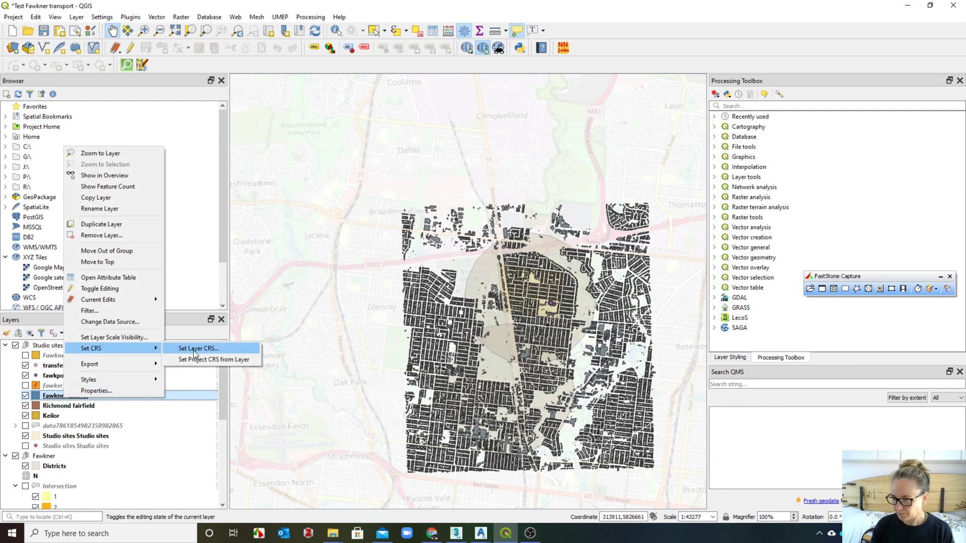
{"action": "left_click", "coordinate": [195, 350]}
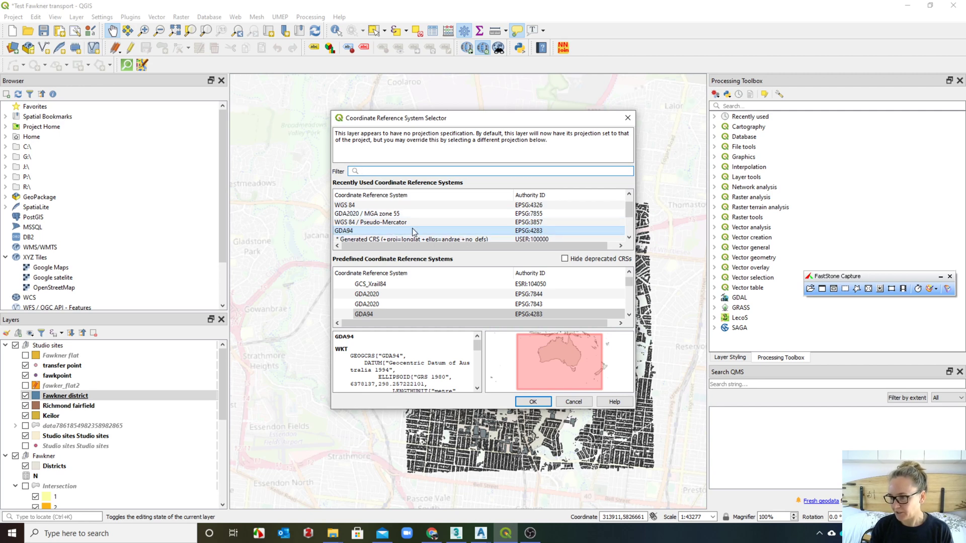
{"action": "double_click", "coordinate": [399, 218]}
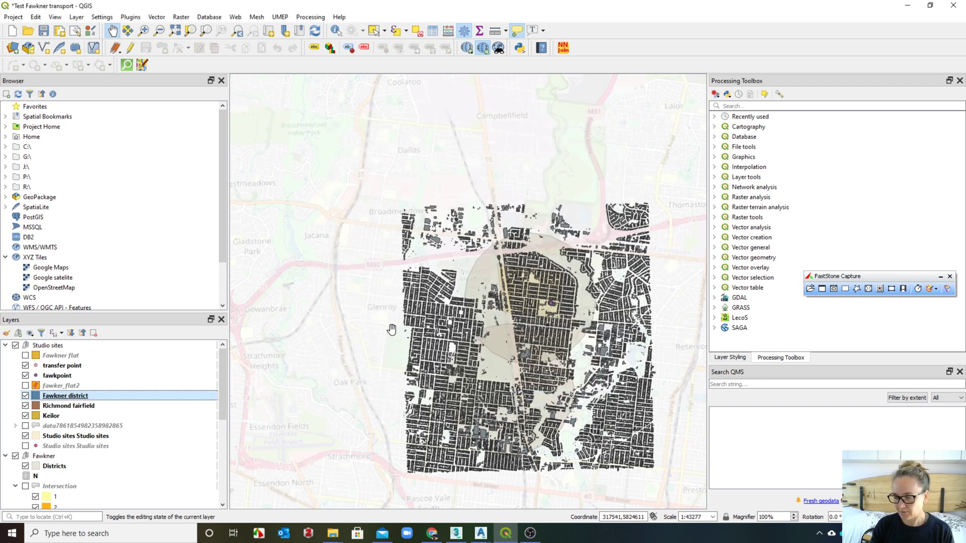
Step: Search for gda94 among the coordinate reference systems in Fawkner district's export settings, then cancel the export
{"action": "right_click", "coordinate": [61, 397]}
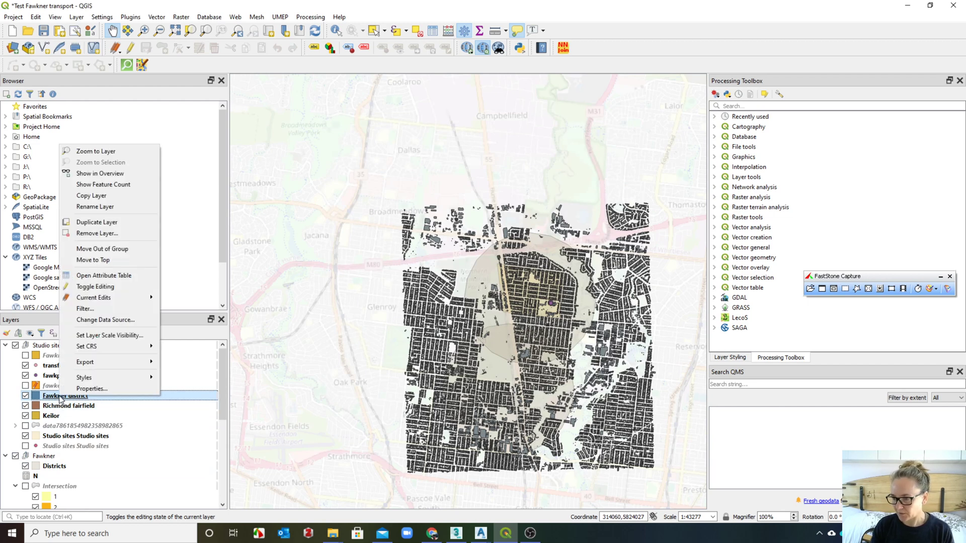
{"action": "mouse_move", "coordinate": [144, 369]}
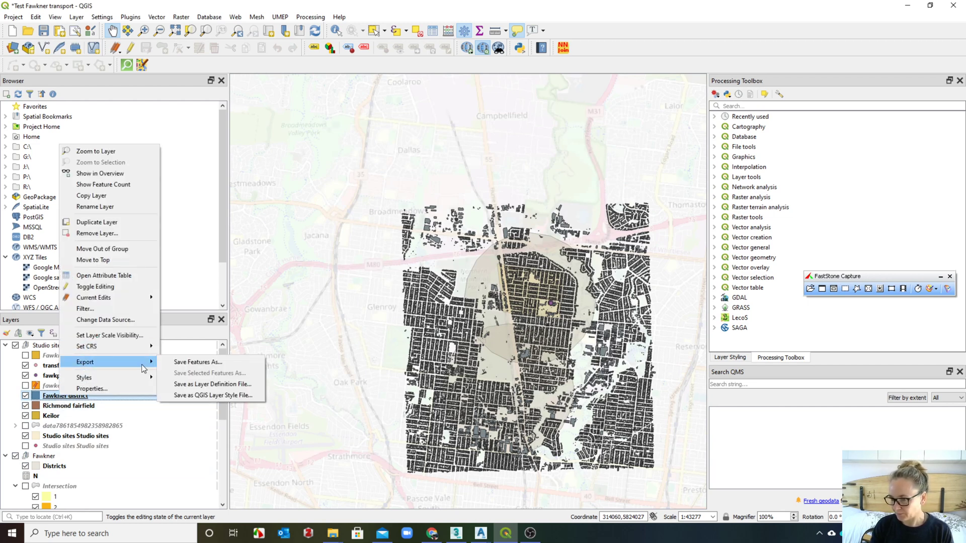
{"action": "left_click", "coordinate": [196, 362]}
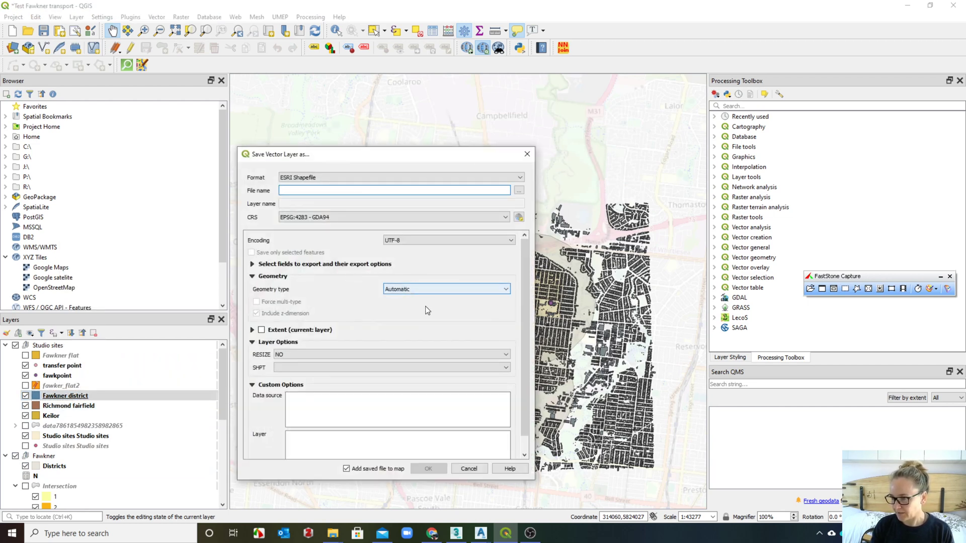
{"action": "left_click", "coordinate": [518, 217]}
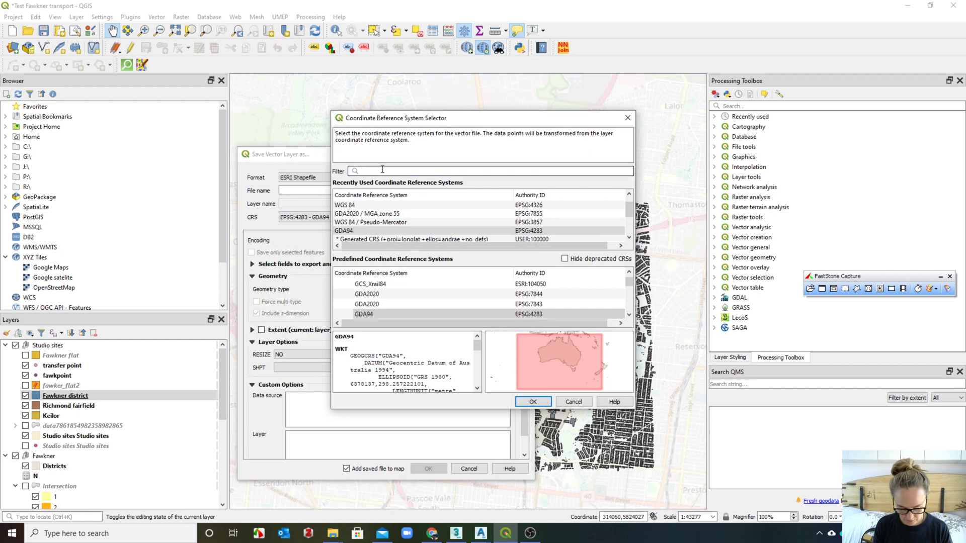
{"action": "type", "text": "gda"}
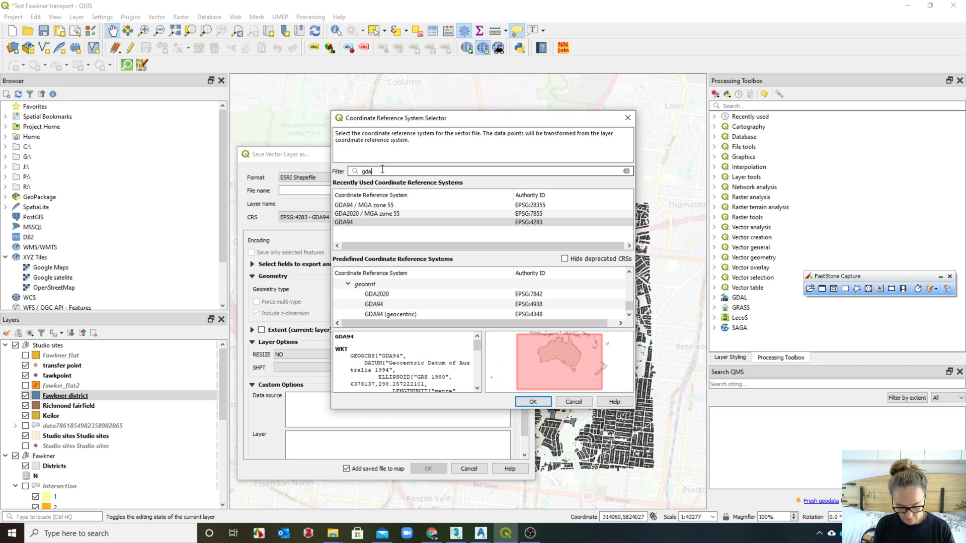
{"action": "type", "text": "94"}
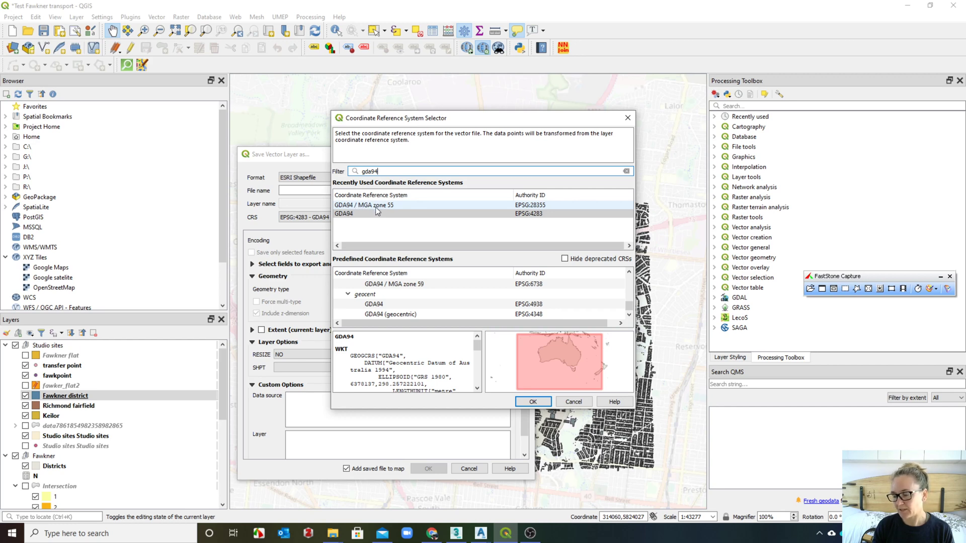
{"action": "left_click", "coordinate": [577, 402]}
{"action": "left_click", "coordinate": [467, 469]}
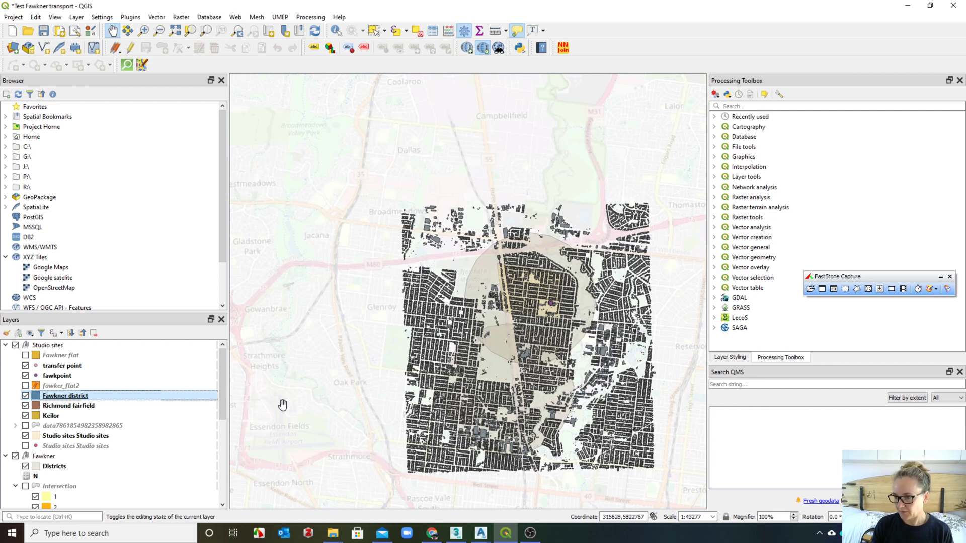
Step: Open the Fawkner district attribute table at its last fields and sort the records by extrudeHgt
{"action": "right_click", "coordinate": [73, 398]}
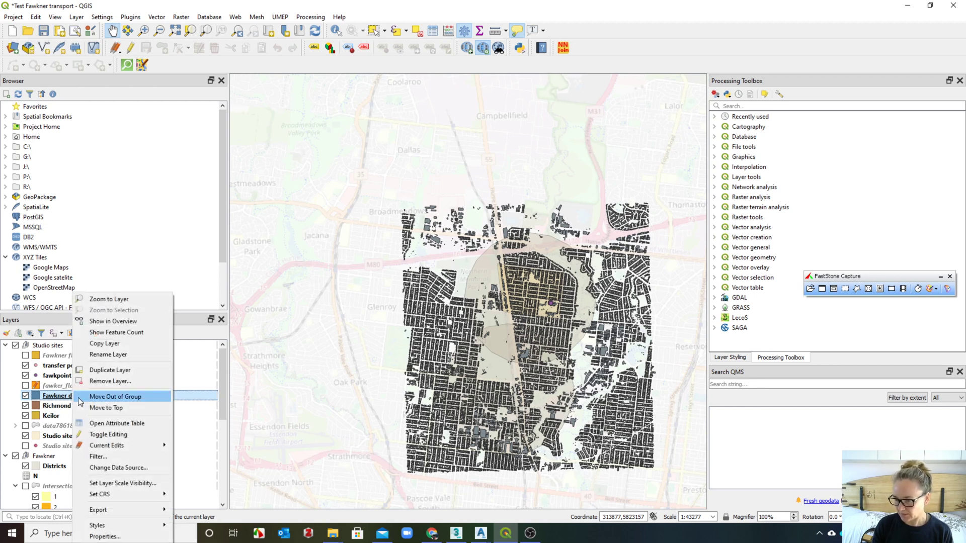
{"action": "left_click", "coordinate": [102, 422]}
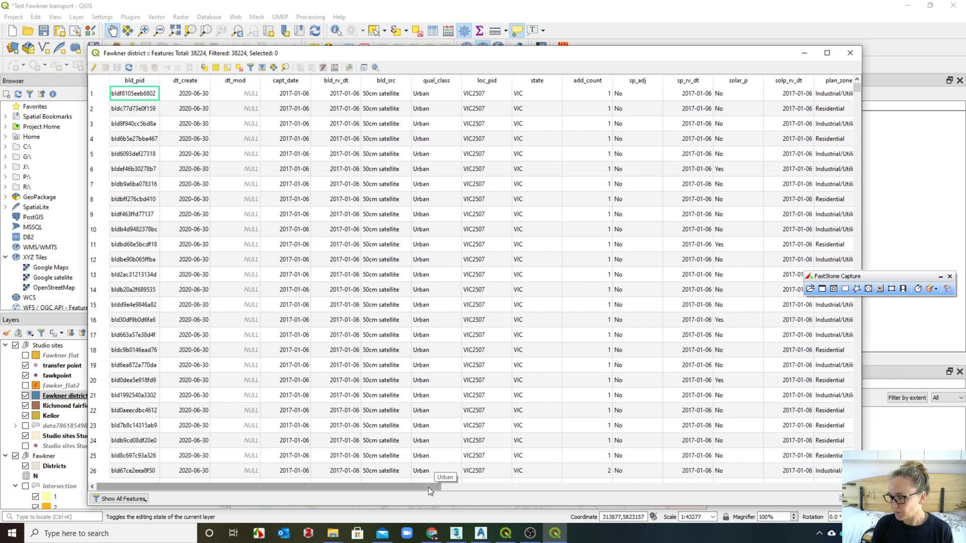
{"action": "left_click_drag", "start_coordinate": [427, 488], "coordinate": [855, 490]}
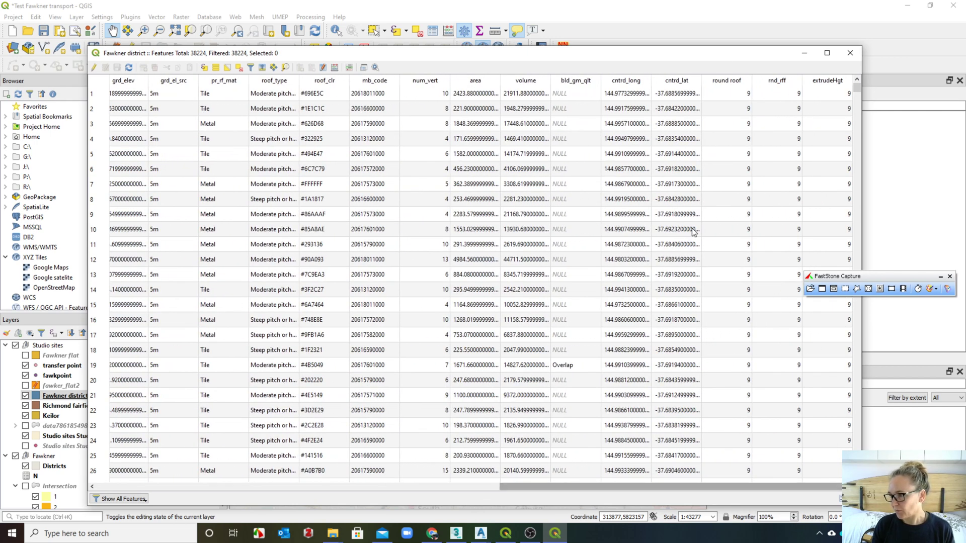
{"action": "left_click", "coordinate": [823, 81]}
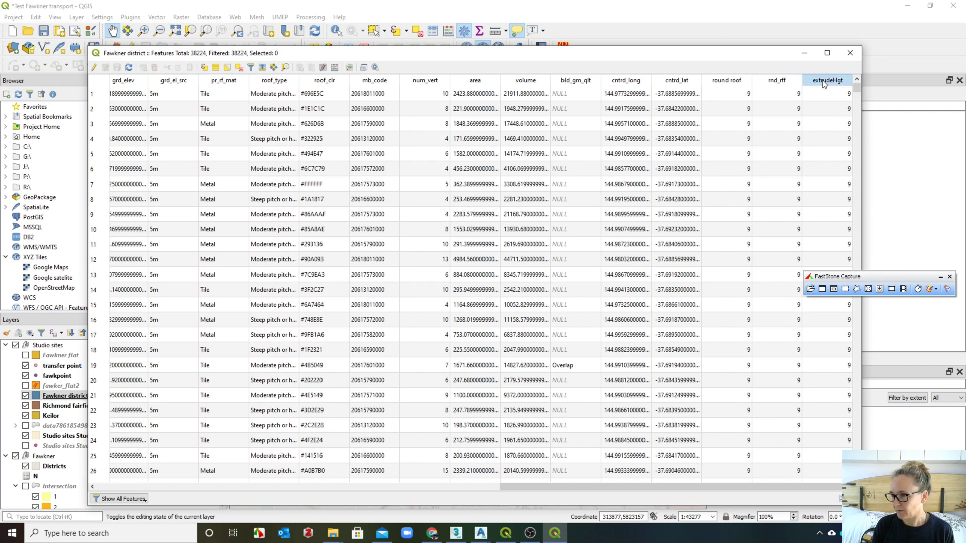
Step: Enable editing on the Fawkner district layer, delete the round roof and extrudeHgt fields, and check the table's last columns
{"action": "left_click", "coordinate": [93, 69]}
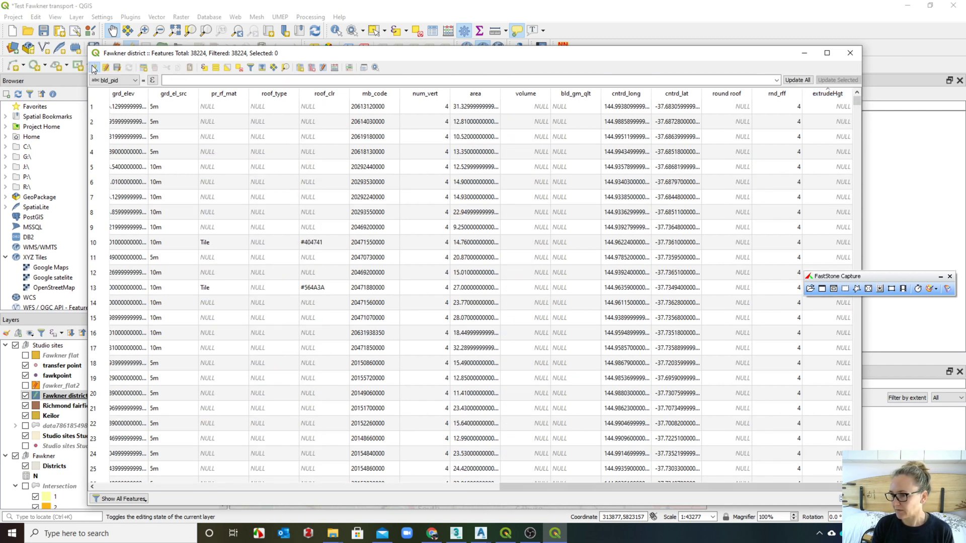
{"action": "left_click", "coordinate": [312, 67]}
{"action": "scroll", "coordinate": [448, 272], "scroll_direction": "down", "scroll_amount": 3}
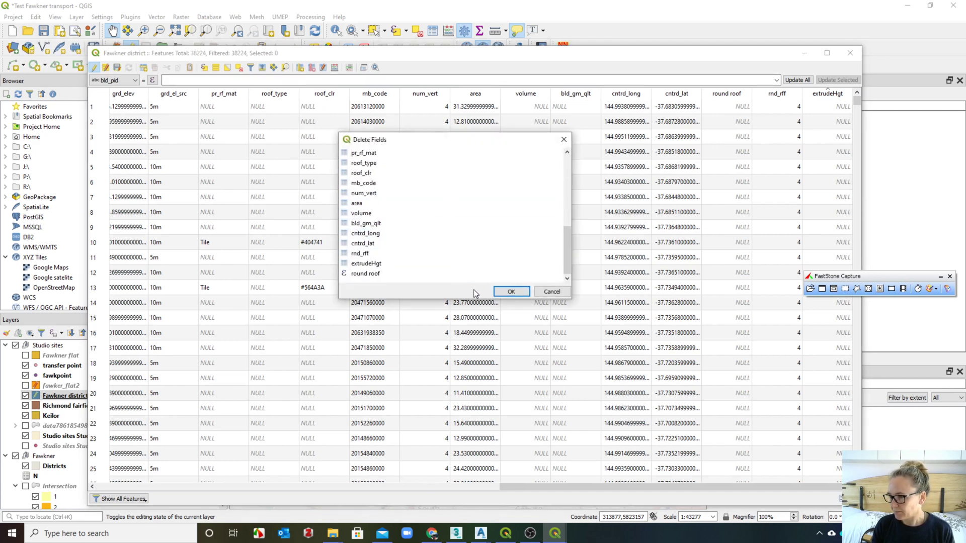
{"action": "left_click", "coordinate": [400, 274]}
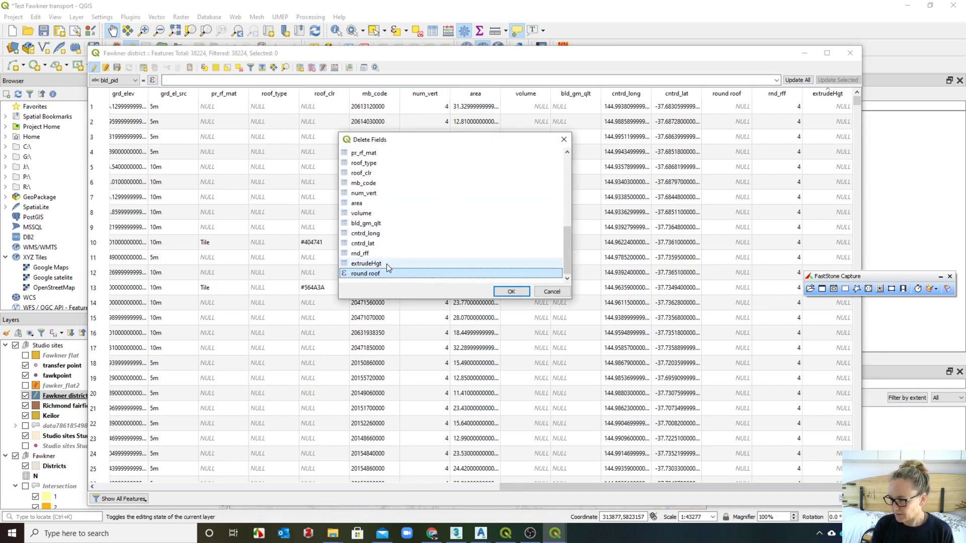
{"action": "left_click", "coordinate": [387, 263], "text": "ctrl"}
{"action": "left_click", "coordinate": [508, 296]}
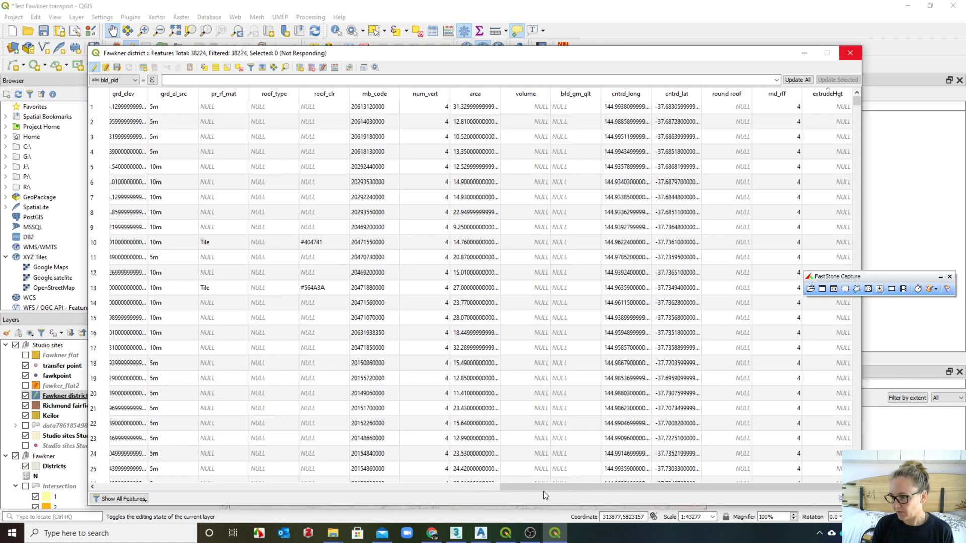
{"action": "left_click", "coordinate": [443, 484]}
{"action": "left_click", "coordinate": [482, 487]}
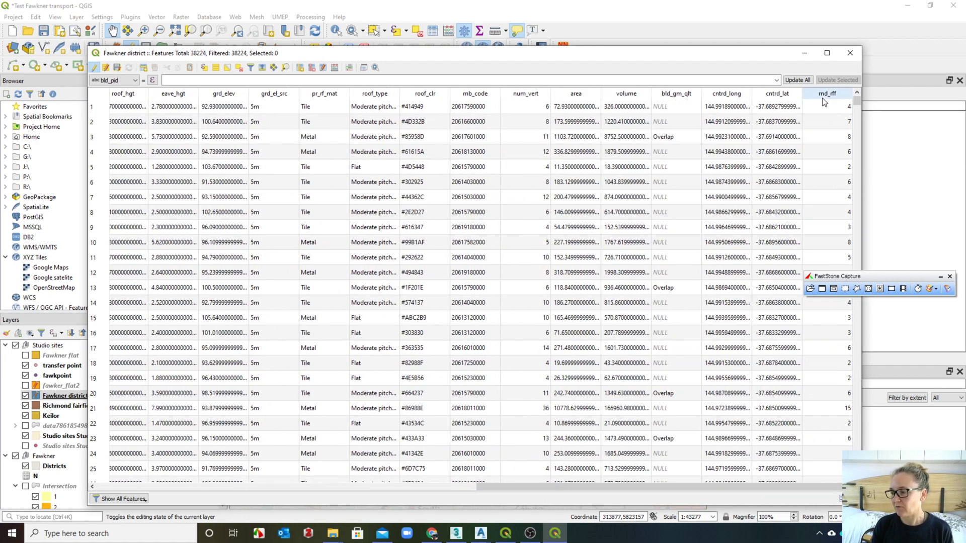
Step: Set up a new calculated field for the Fawkner district layer with the expression round ( "roof_hgt" )
{"action": "left_click", "coordinate": [335, 68]}
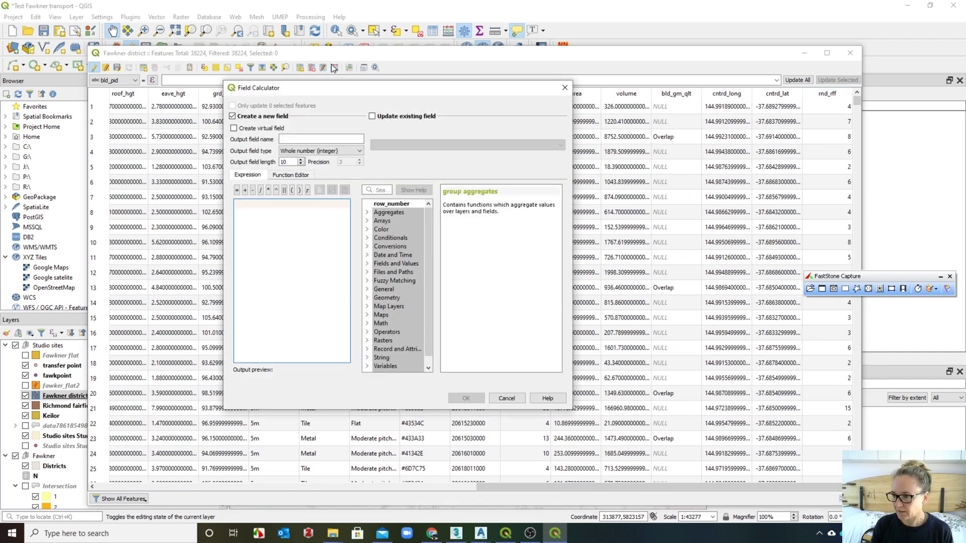
{"action": "type", "text": "round"}
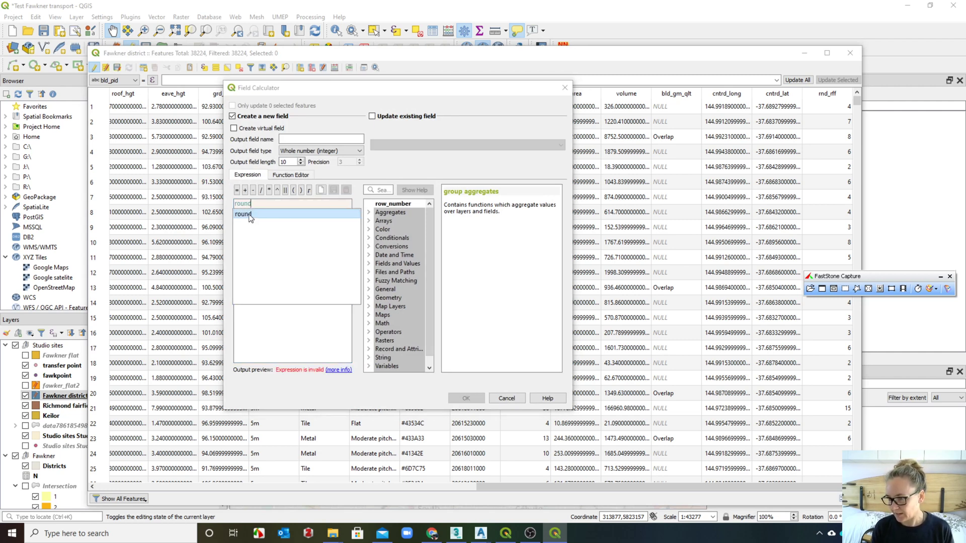
{"action": "left_click", "coordinate": [260, 206]}
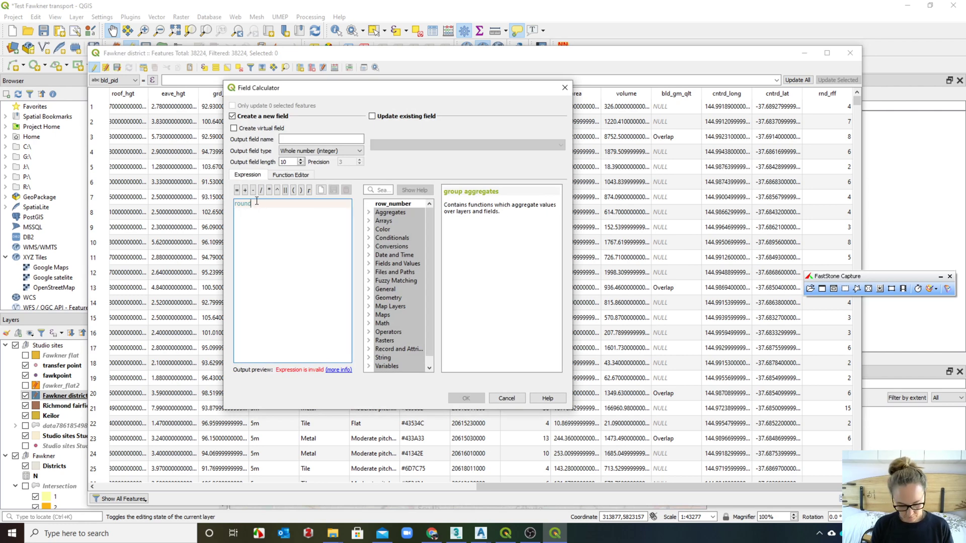
{"action": "type", "text": "("}
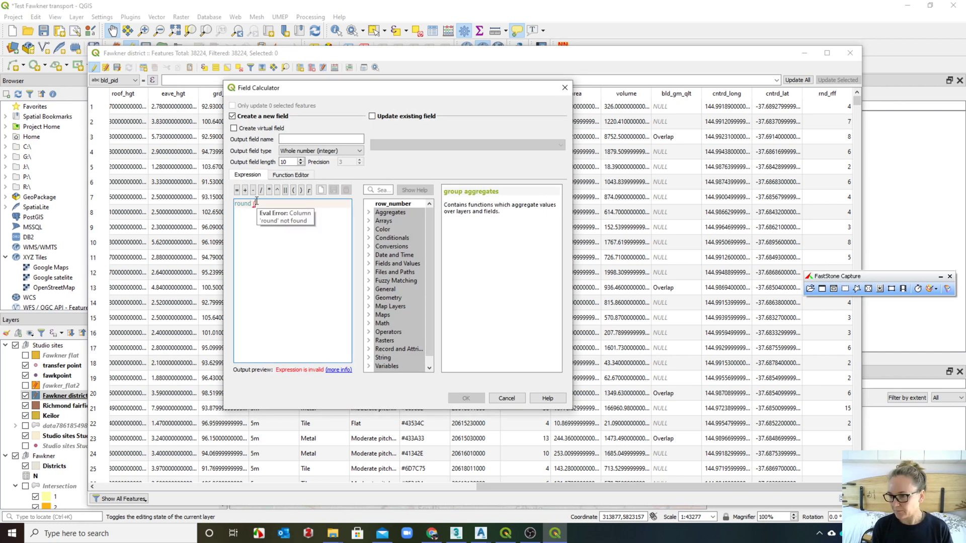
{"action": "left_click", "coordinate": [370, 264]}
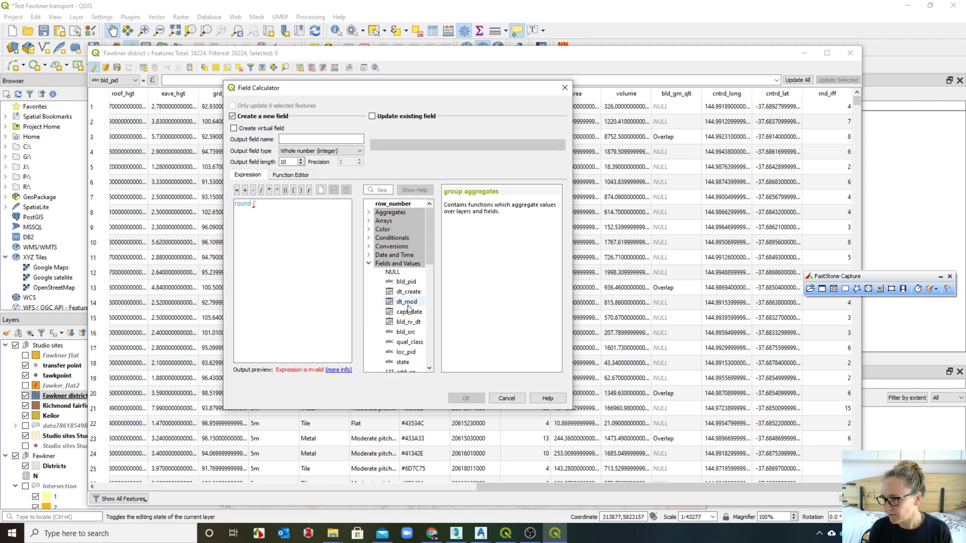
{"action": "scroll", "coordinate": [417, 313], "scroll_direction": "down", "scroll_amount": 3}
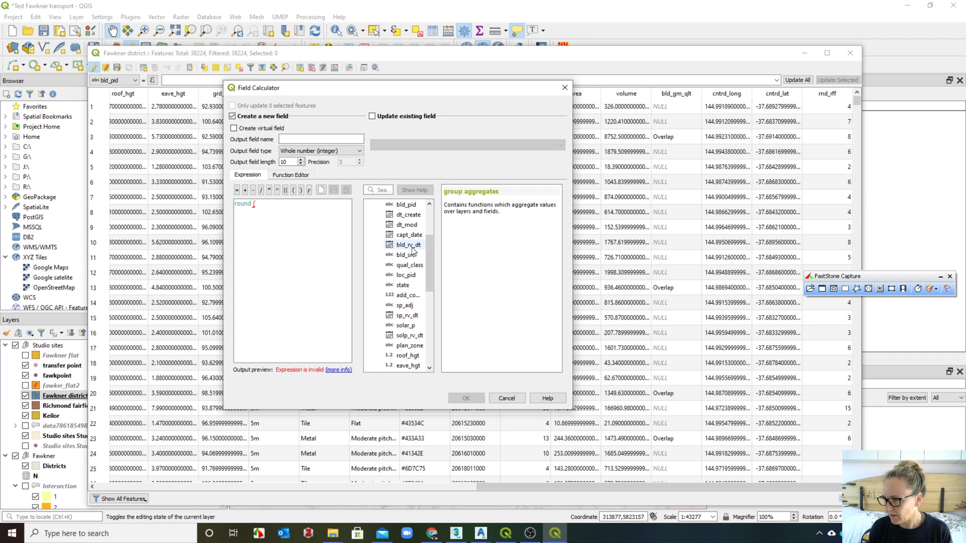
{"action": "scroll", "coordinate": [412, 249], "scroll_direction": "up", "scroll_amount": 1}
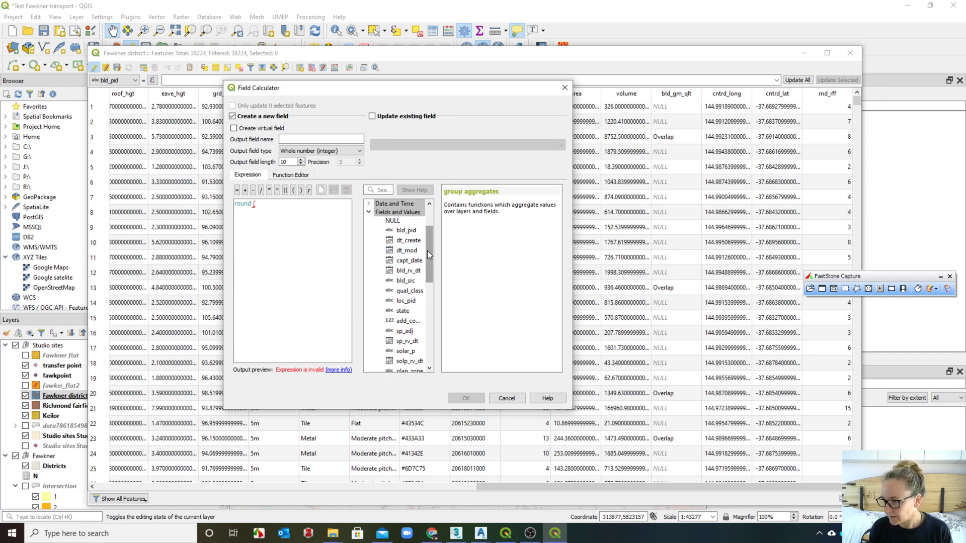
{"action": "scroll", "coordinate": [430, 257], "scroll_direction": "down", "scroll_amount": 1}
{"action": "scroll", "coordinate": [432, 257], "scroll_direction": "down", "scroll_amount": 1}
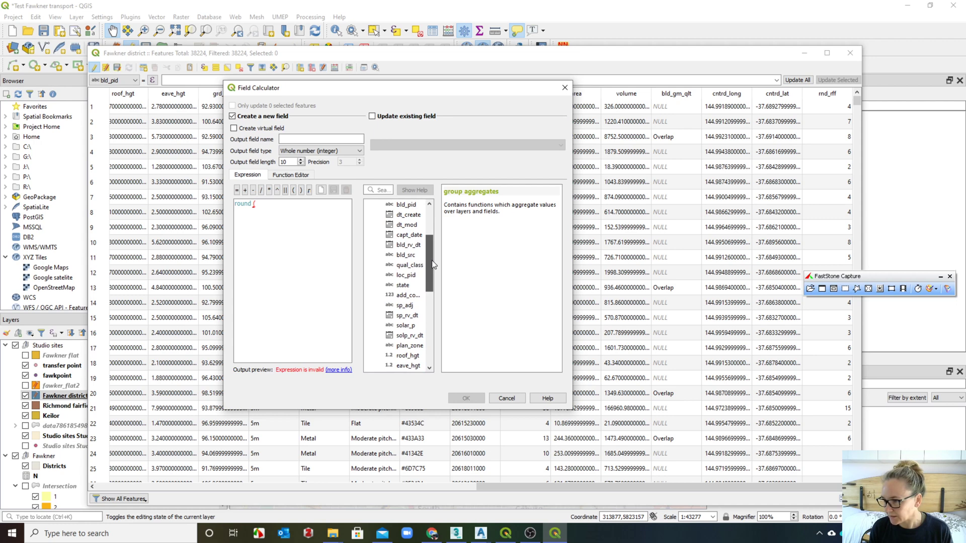
{"action": "scroll", "coordinate": [431, 267], "scroll_direction": "down", "scroll_amount": 1}
{"action": "left_click", "coordinate": [416, 346]}
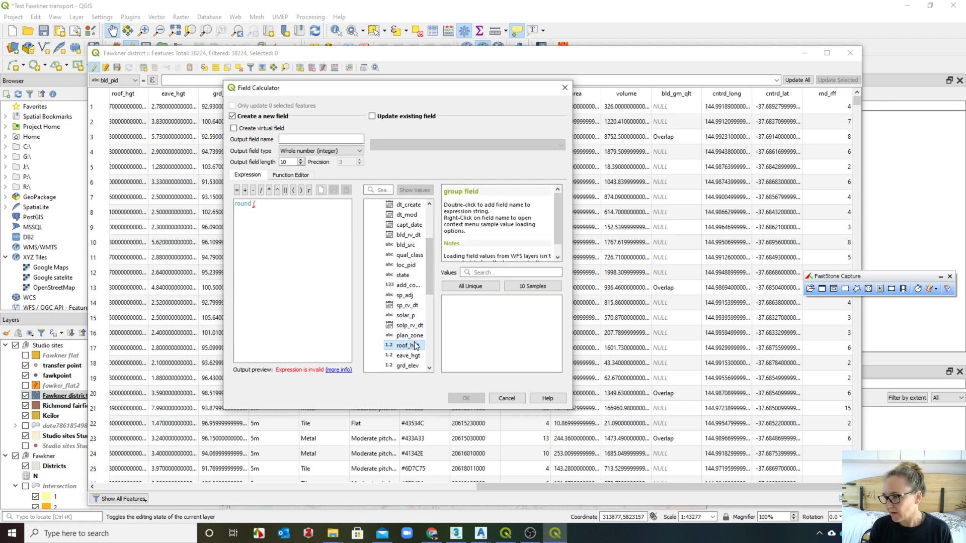
{"action": "double_click", "coordinate": [415, 346]}
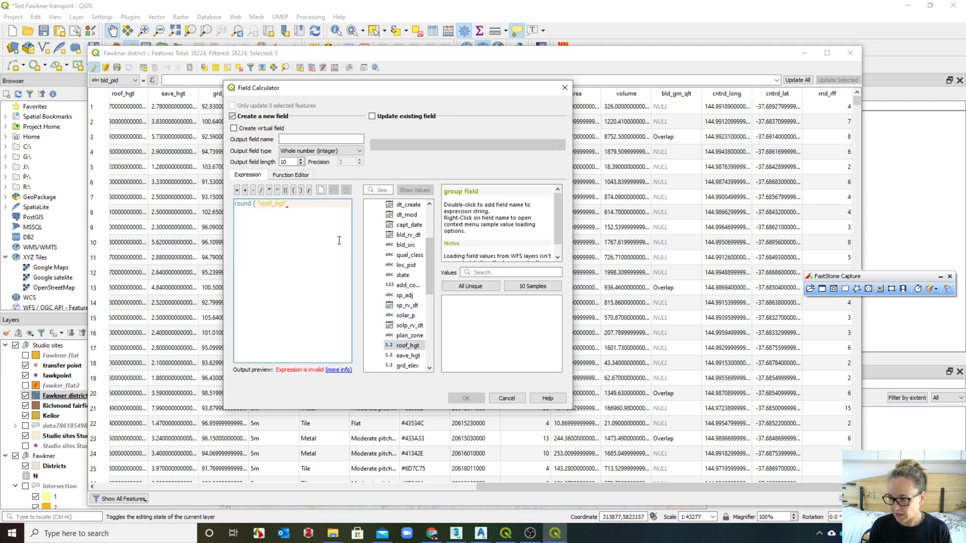
{"action": "type", "text": ")"}
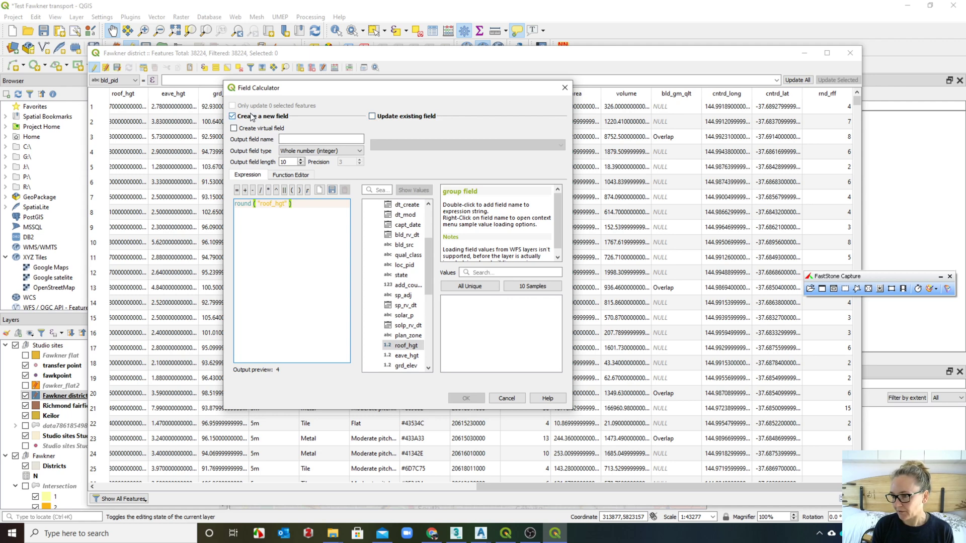
Step: Name the output field myfield, create it as a whole number, check the table's last column, and close the table
{"action": "left_click", "coordinate": [296, 138]}
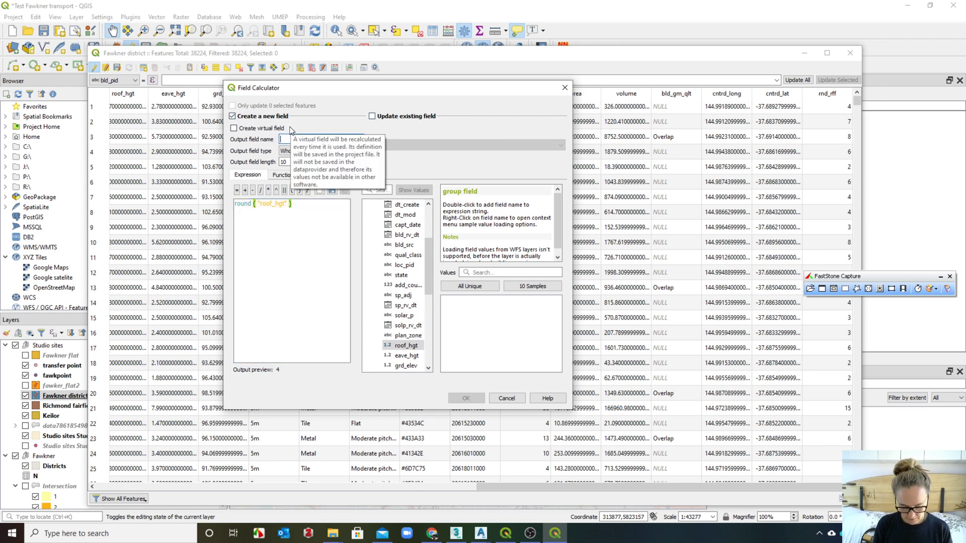
{"action": "type", "text": "myfield"}
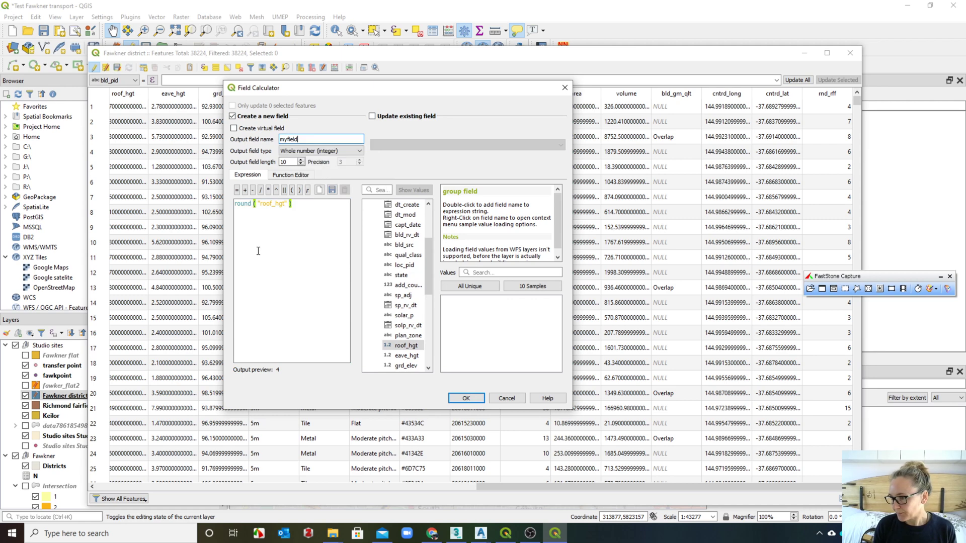
{"action": "left_click", "coordinate": [317, 239]}
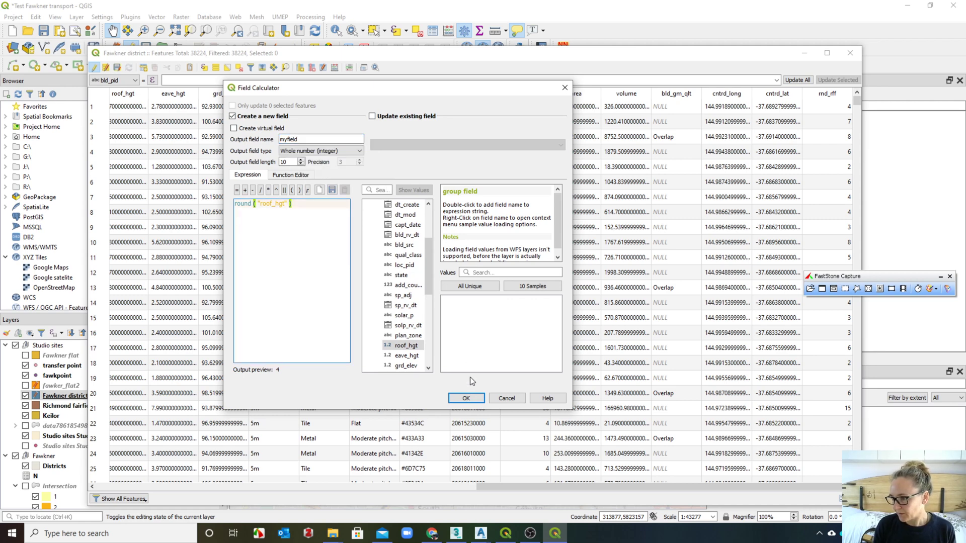
{"action": "left_click", "coordinate": [467, 399]}
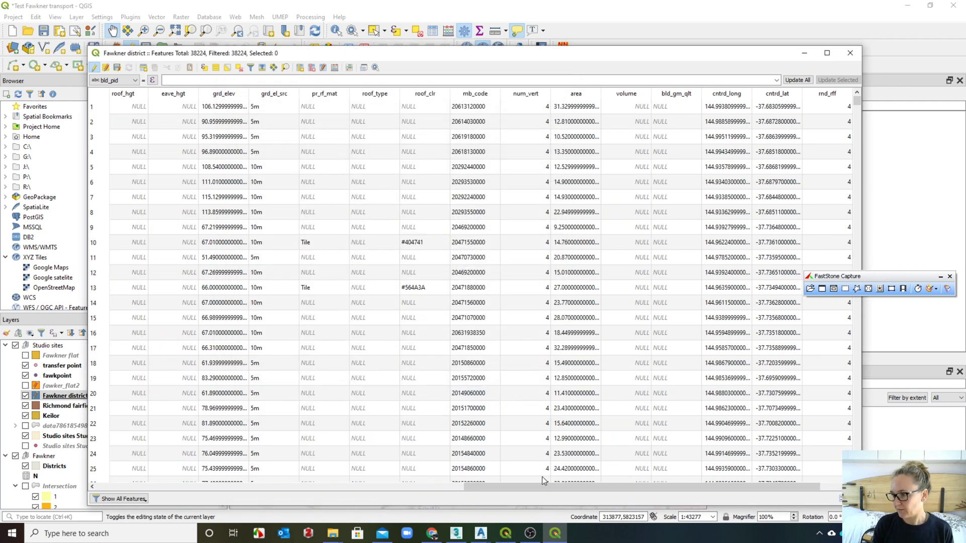
{"action": "left_click_drag", "start_coordinate": [506, 484], "coordinate": [530, 484]}
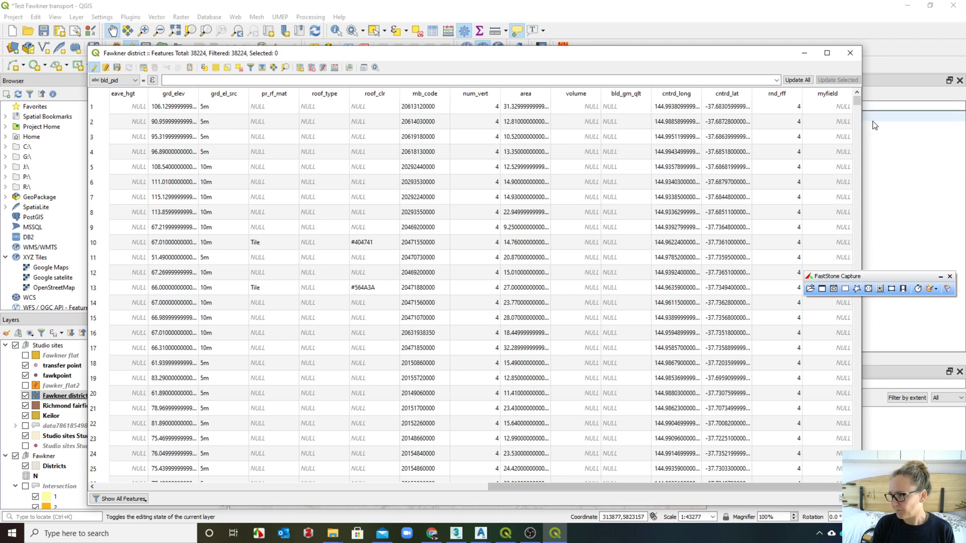
{"action": "left_click", "coordinate": [851, 51]}
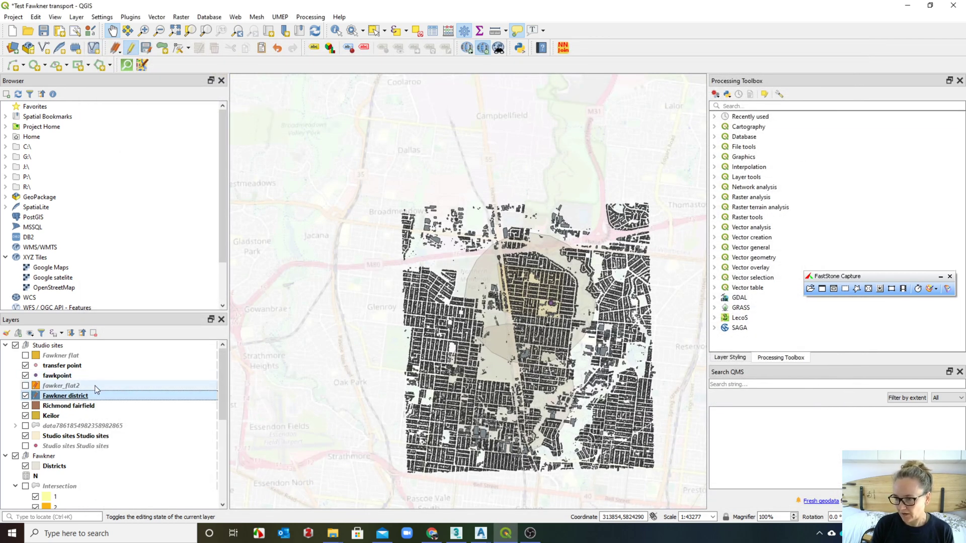
Step: Make the fawker_flat2 layer visible on the map and open its attribute table
{"action": "left_click", "coordinate": [25, 385]}
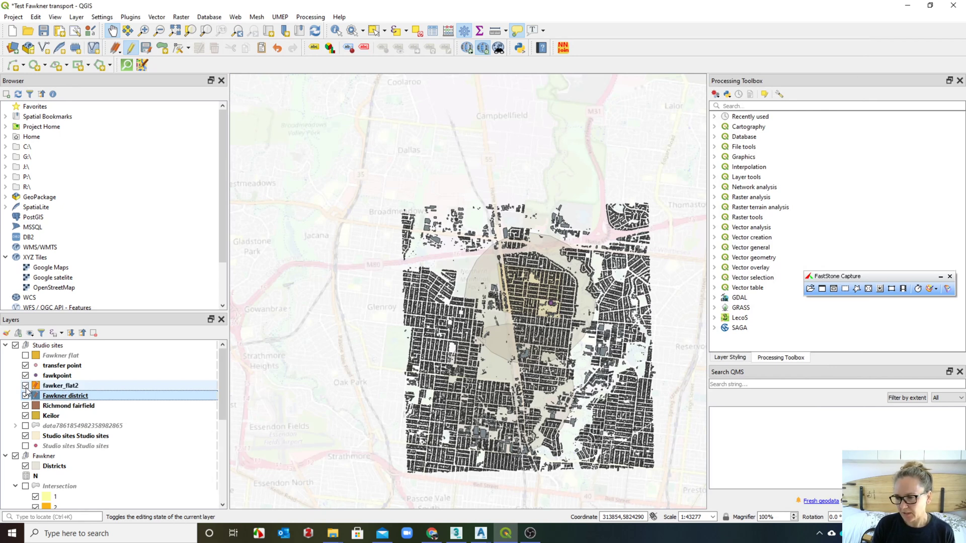
{"action": "right_click", "coordinate": [27, 386]}
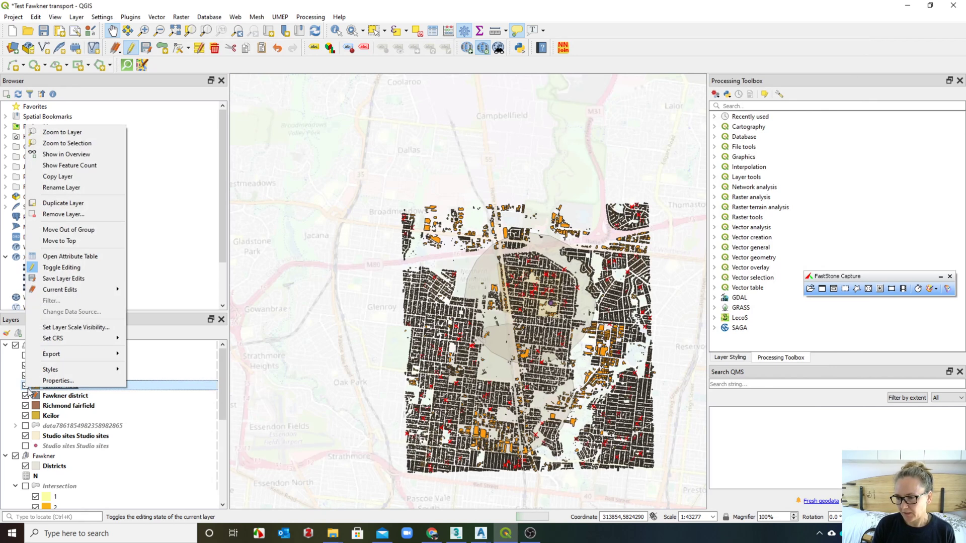
{"action": "left_click", "coordinate": [143, 388]}
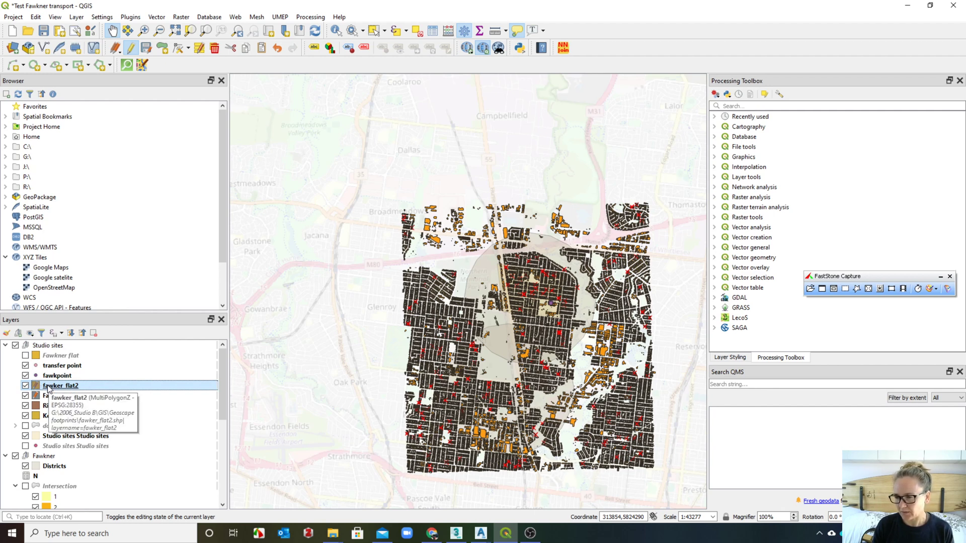
{"action": "right_click", "coordinate": [49, 387]}
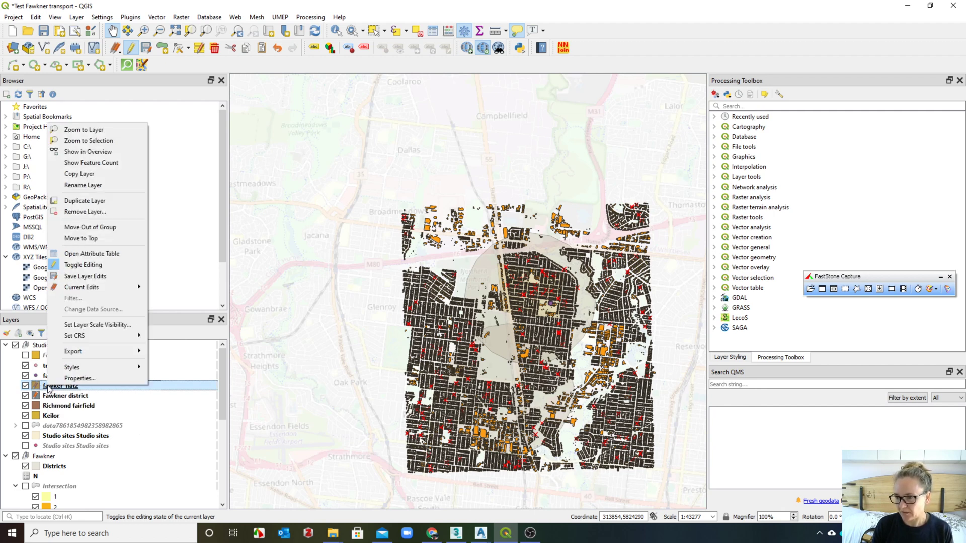
{"action": "left_click", "coordinate": [76, 253]}
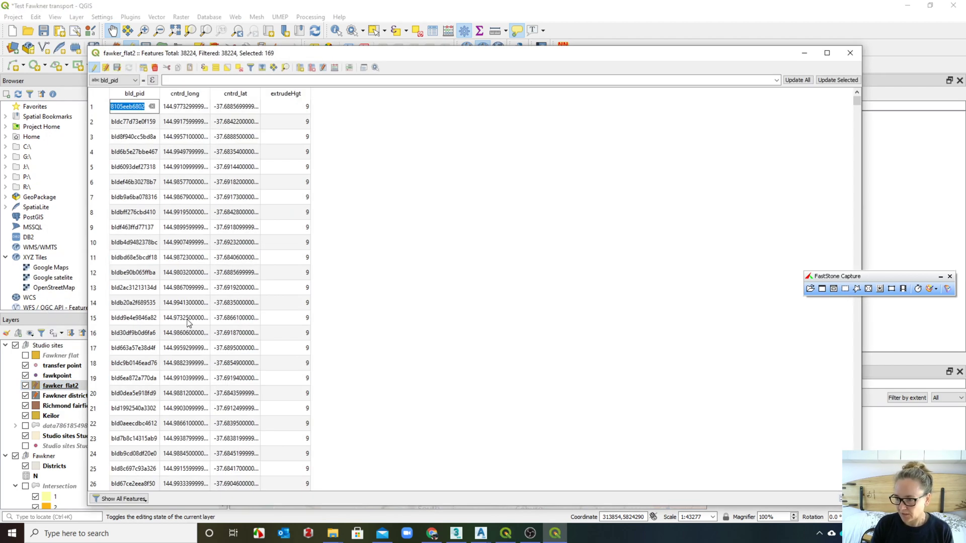
Step: End the editing session on fawker_flat2 and save its changes
{"action": "left_click_drag", "start_coordinate": [286, 55], "coordinate": [388, 47]}
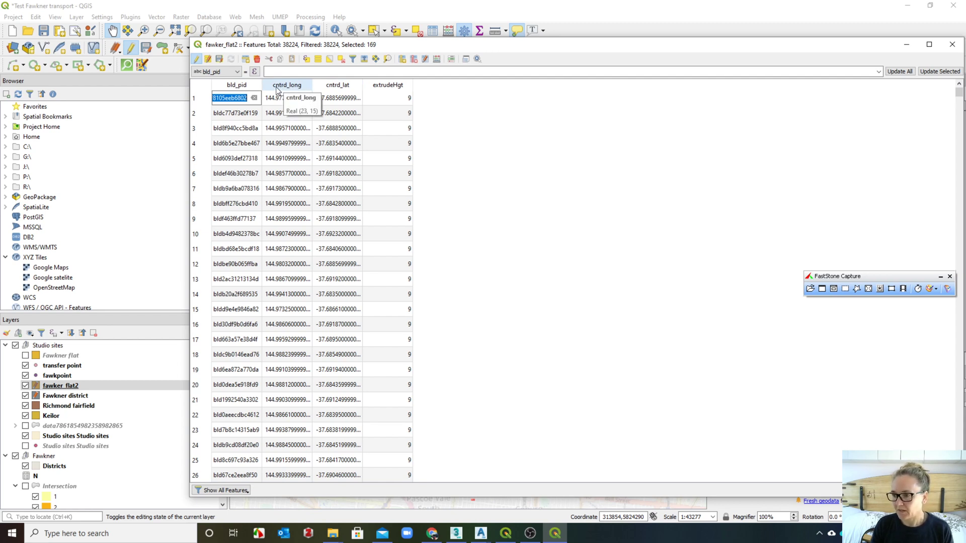
{"action": "left_click", "coordinate": [197, 59]}
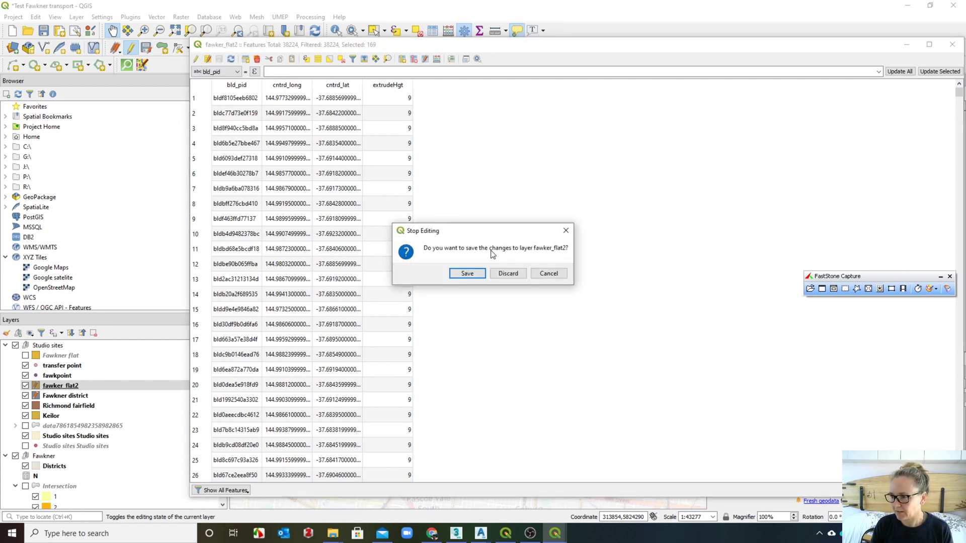
{"action": "left_click", "coordinate": [467, 274]}
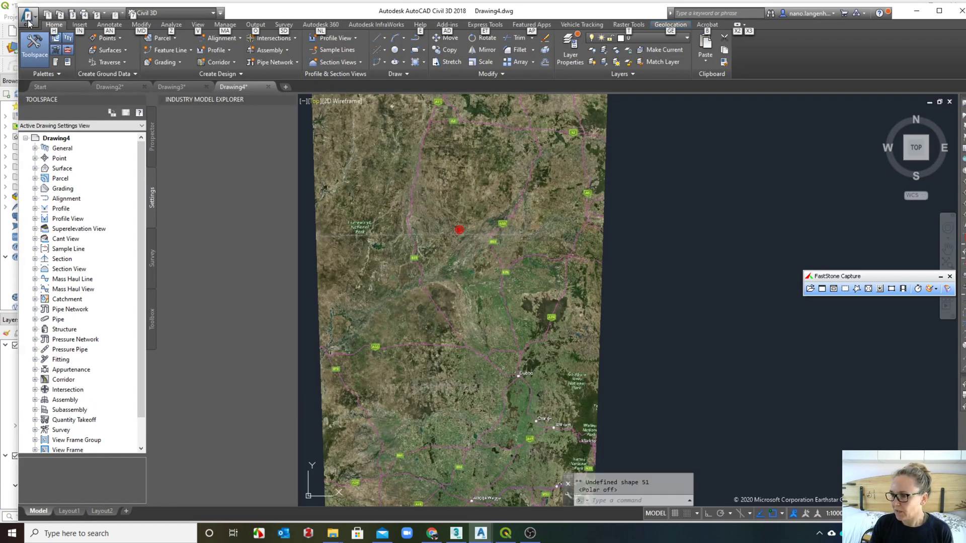
Step: In AutoCAD Civil 3D, create a new drawing from the _AutoCAD Civil 3D (Metric) NCS.dwt template
{"action": "left_click", "coordinate": [29, 20]}
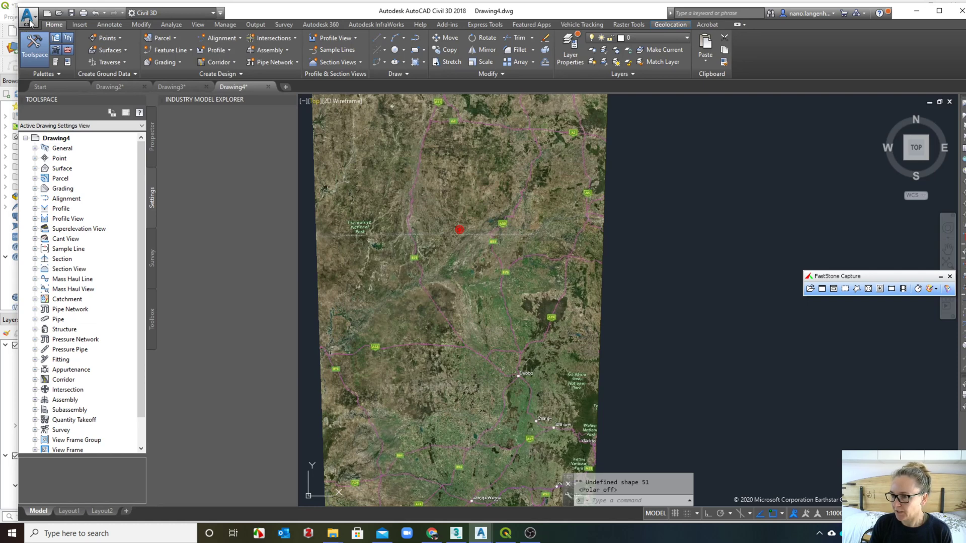
{"action": "left_click", "coordinate": [30, 21]}
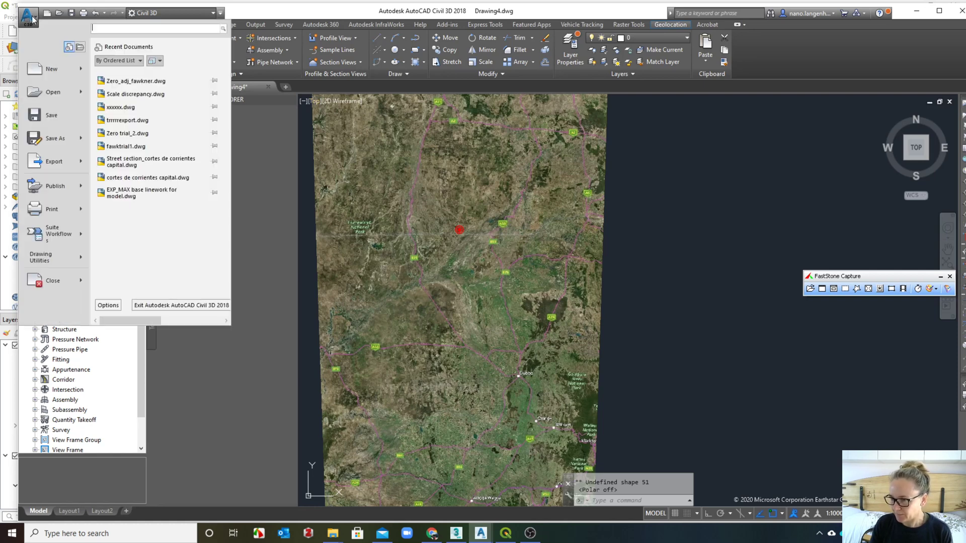
{"action": "mouse_move", "coordinate": [50, 70]}
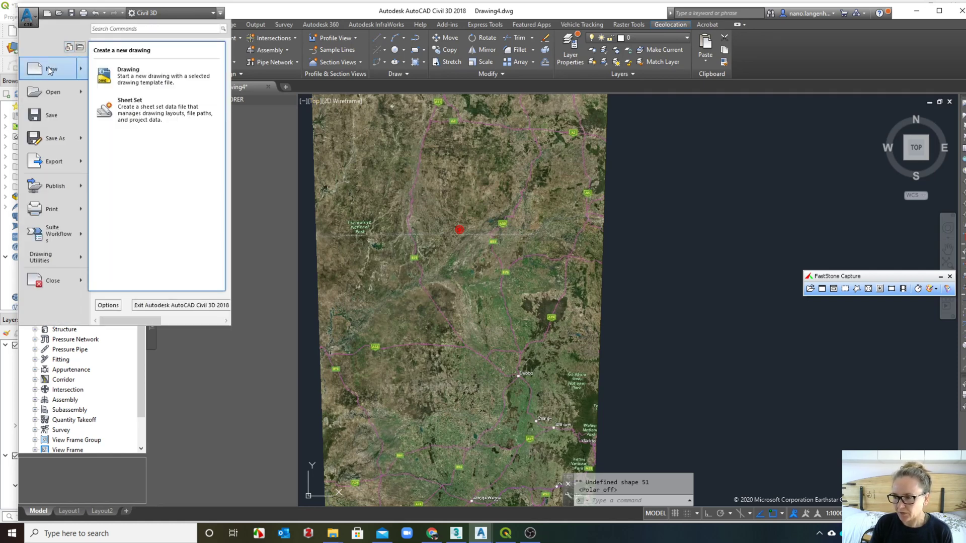
{"action": "left_click", "coordinate": [158, 79]}
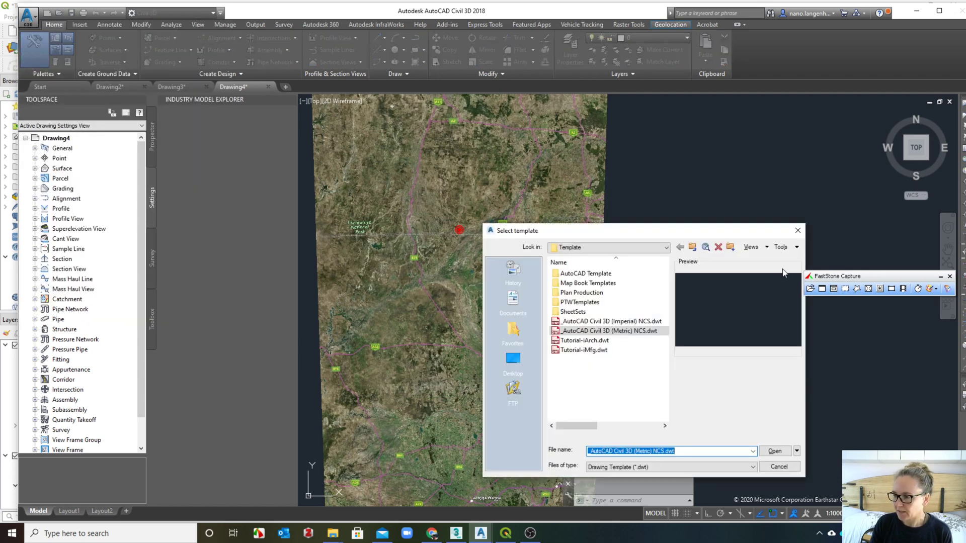
{"action": "left_click", "coordinate": [599, 332]}
{"action": "left_click", "coordinate": [774, 452]}
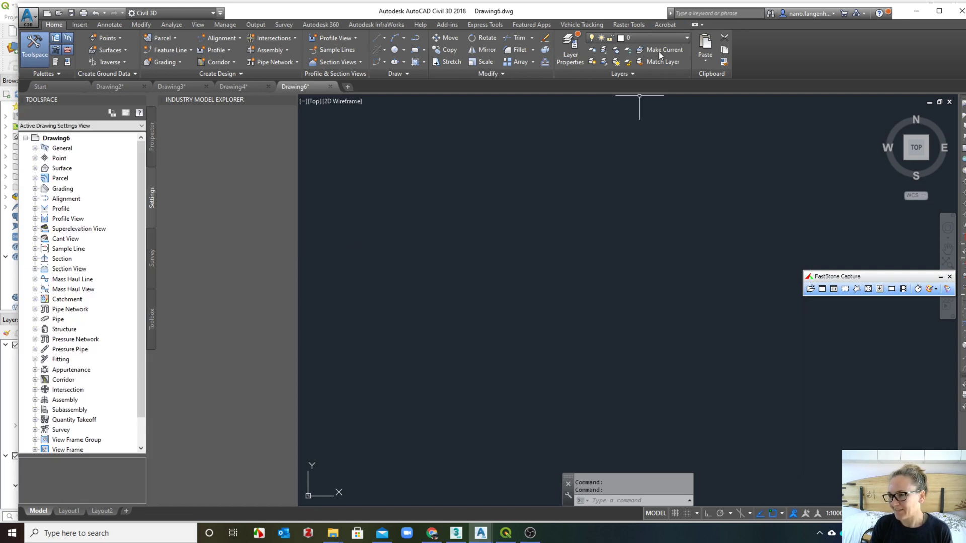
Step: Look through the layers that the template brought into the new drawing, then close the layer list
{"action": "left_click", "coordinate": [572, 46]}
{"action": "scroll", "coordinate": [347, 252], "scroll_direction": "down", "scroll_amount": 20}
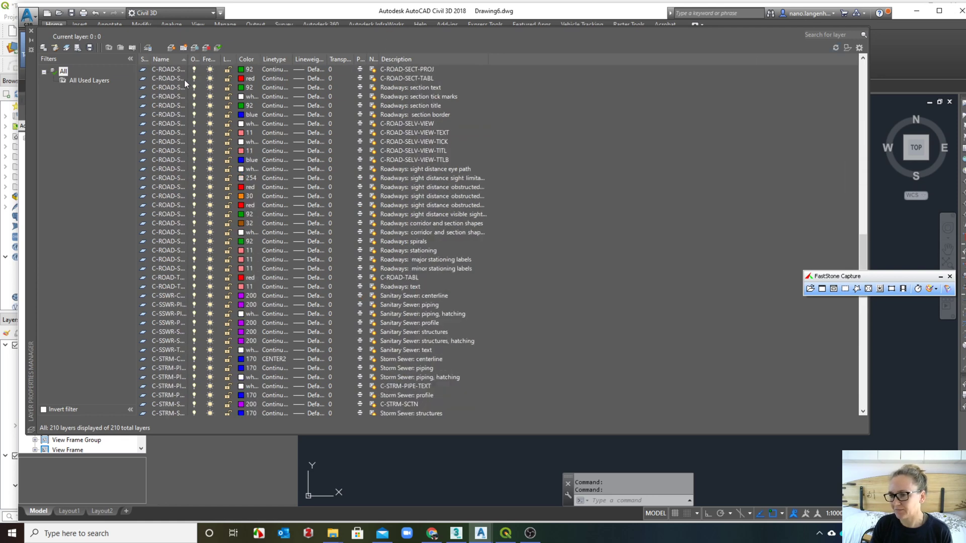
{"action": "left_click", "coordinate": [31, 31]}
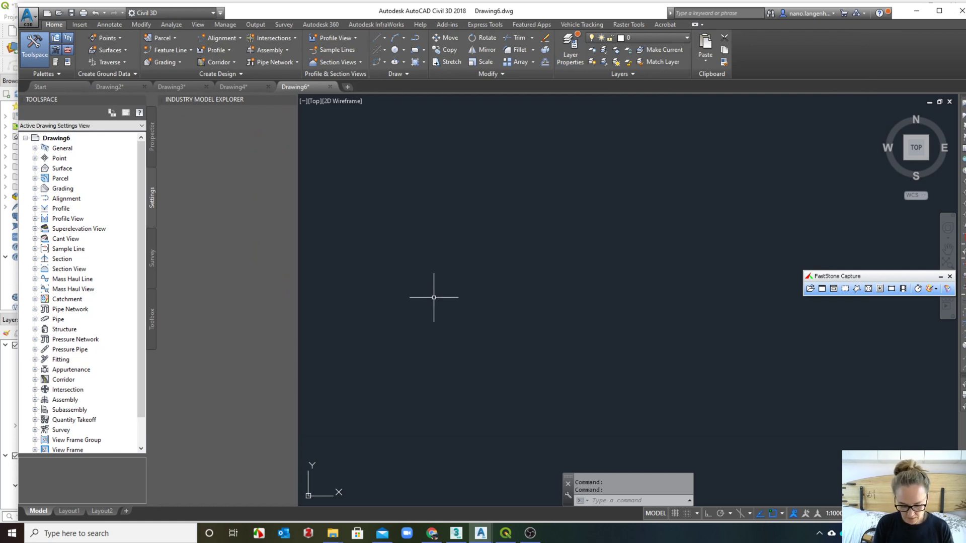
Step: Assign the MGA-55 coordinate system (Map Grid of Australia Zone 55, GDA94) to the drawing with MAPCSASSIGN, searching for mga
{"action": "type", "text": "MA"}
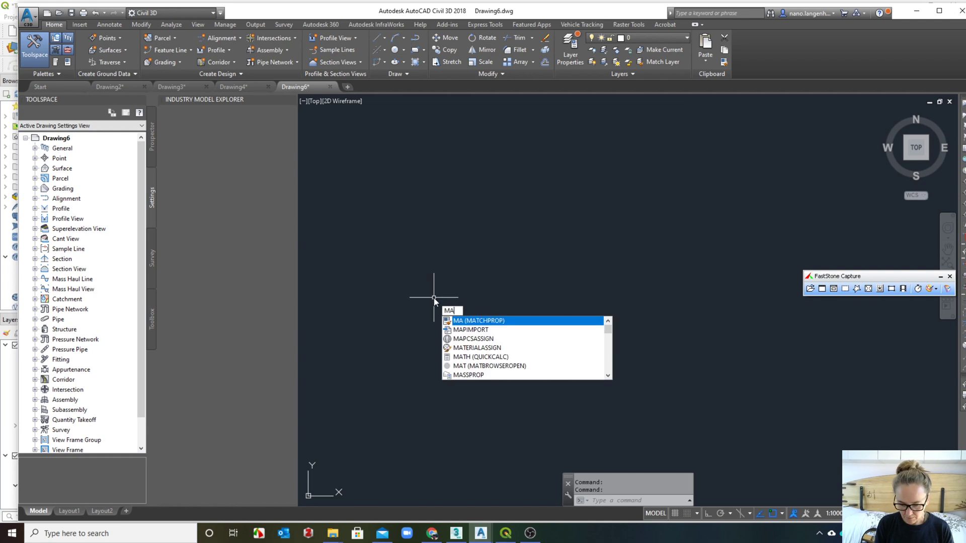
{"action": "type", "text": "PCSAs"}
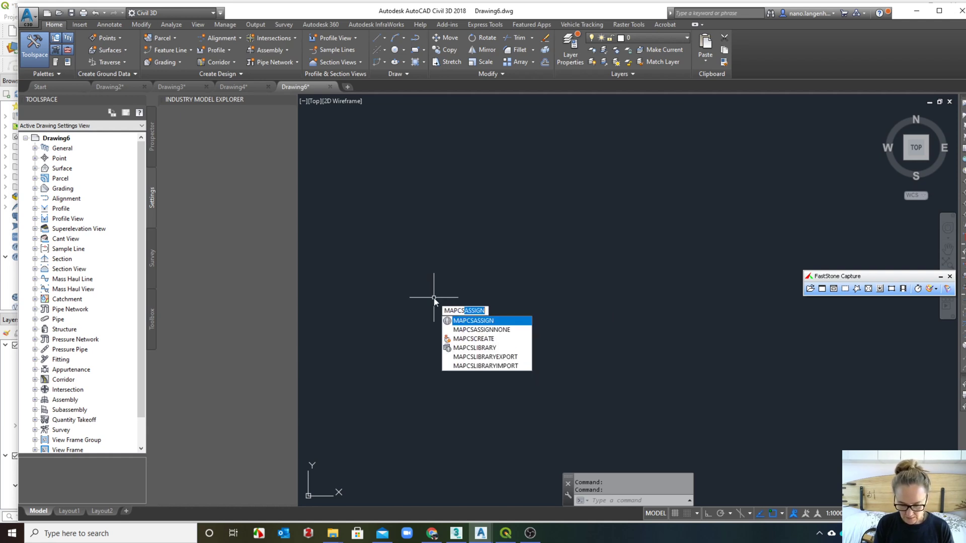
{"action": "type", "text": "SIGN"}
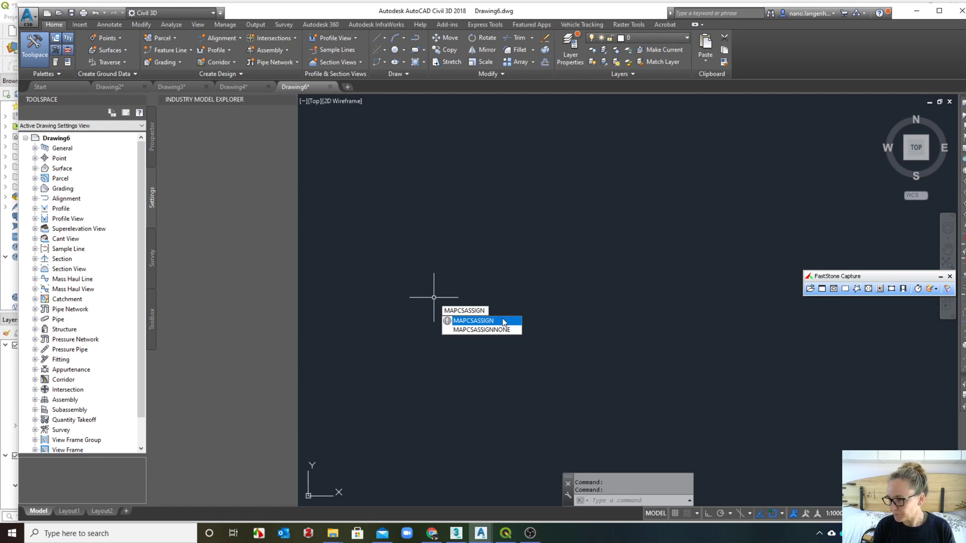
{"action": "key", "text": "Return"}
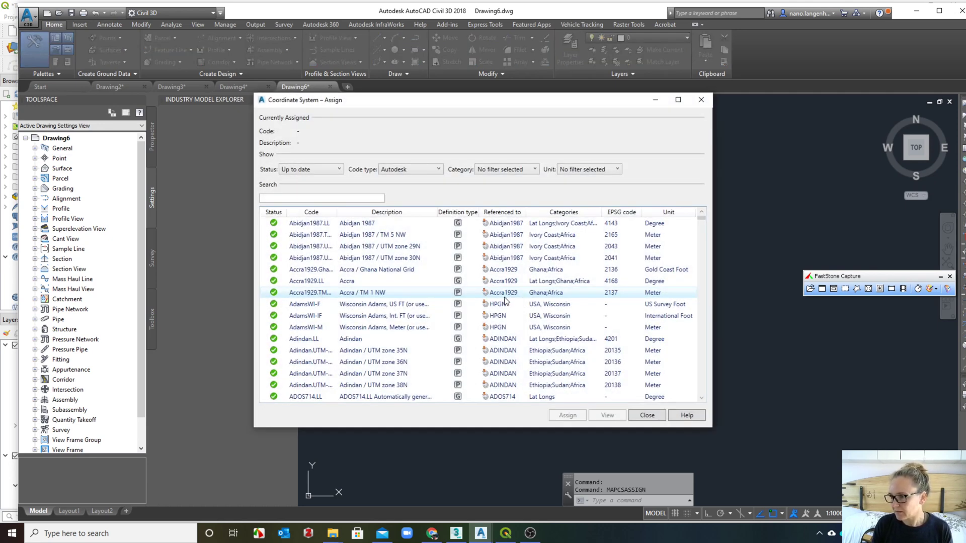
{"action": "left_click", "coordinate": [327, 199]}
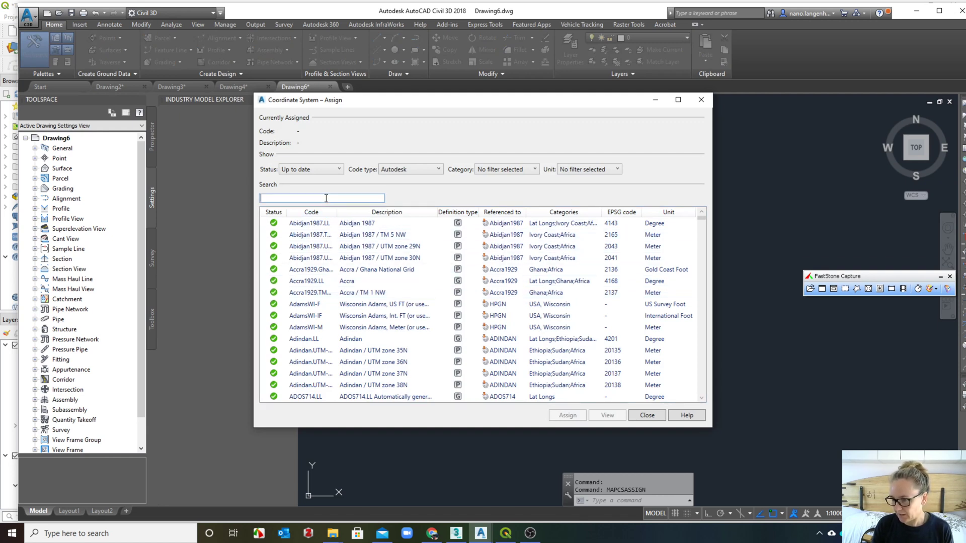
{"action": "type", "text": "mga"}
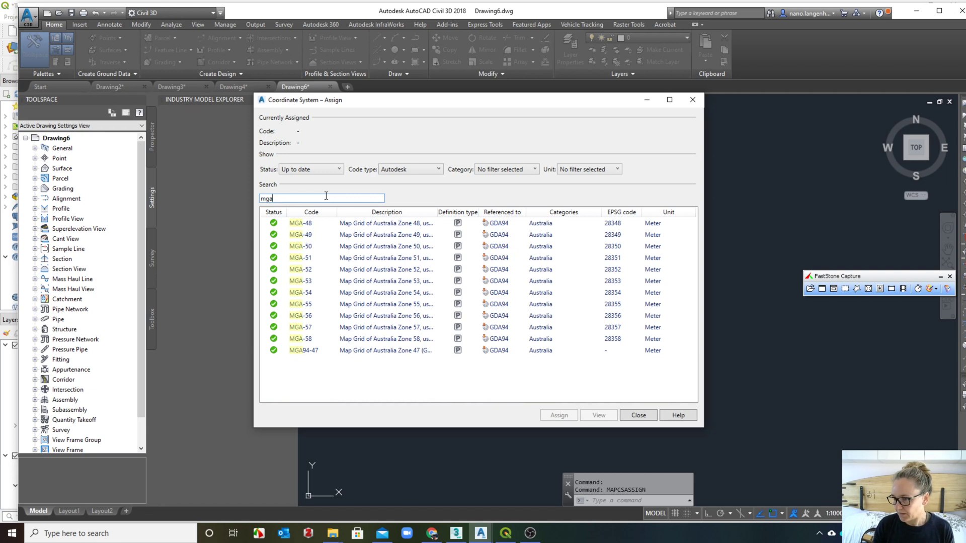
{"action": "left_click", "coordinate": [393, 308]}
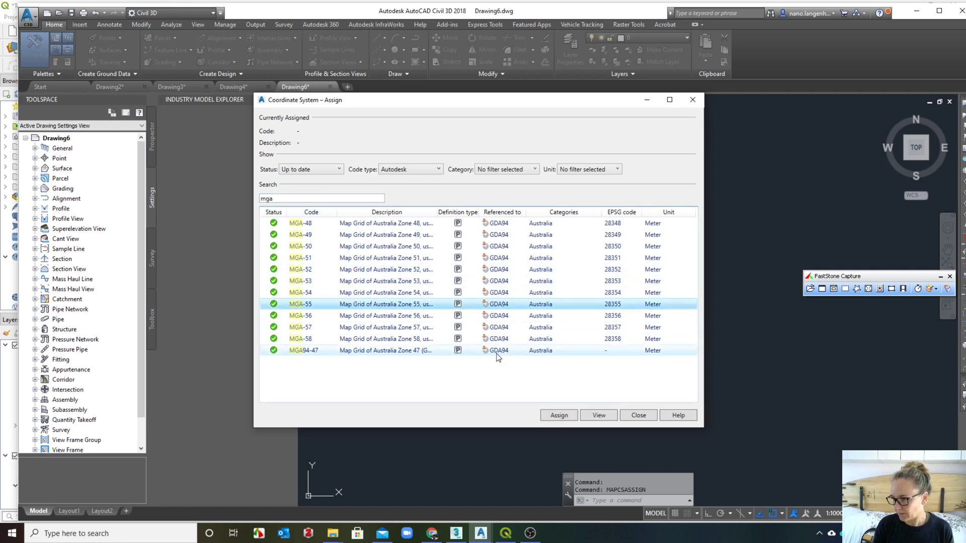
{"action": "left_click", "coordinate": [554, 414]}
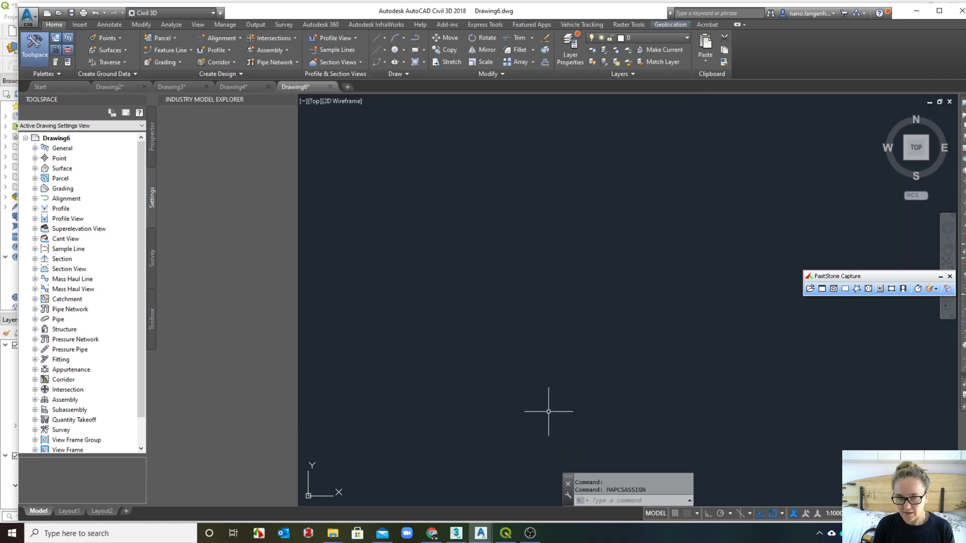
Step: Turn on the hybrid online map as the background of the georeferenced drawing
{"action": "scroll", "coordinate": [536, 287], "scroll_direction": "down", "scroll_amount": 5}
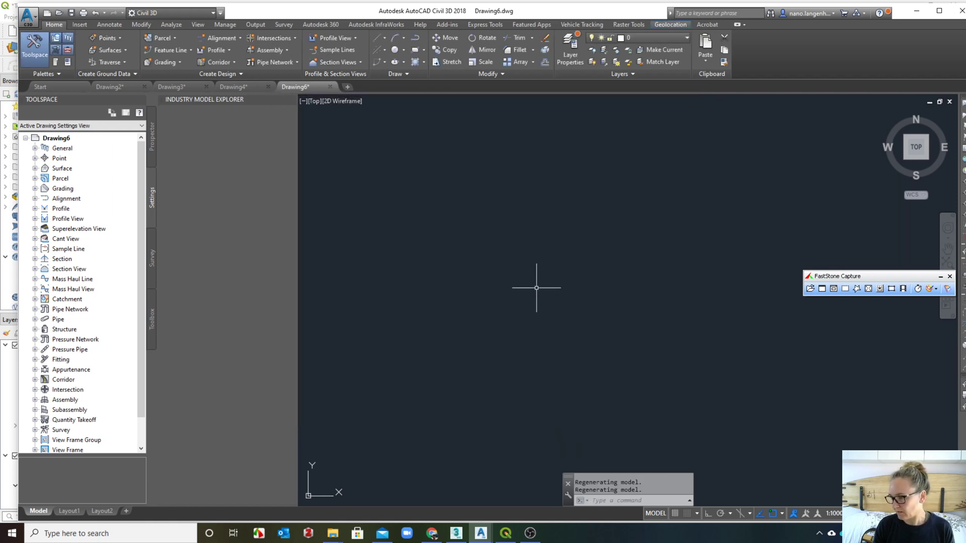
{"action": "mouse_move", "coordinate": [538, 263]}
{"action": "middle_mouse_down"}
{"action": "mouse_move", "coordinate": [628, 273]}
{"action": "mouse_move", "coordinate": [652, 245]}
{"action": "middle_mouse_up"}
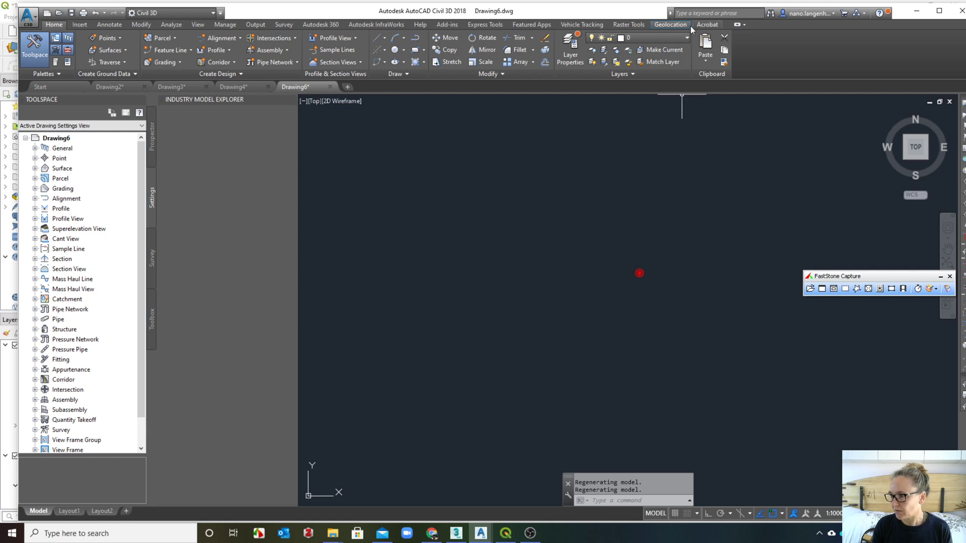
{"action": "left_click", "coordinate": [669, 25]}
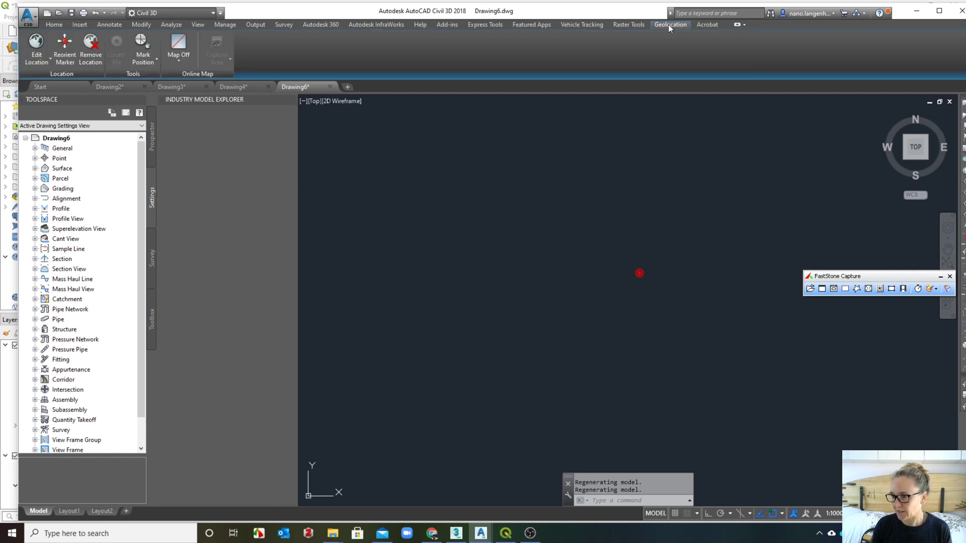
{"action": "left_click", "coordinate": [178, 60]}
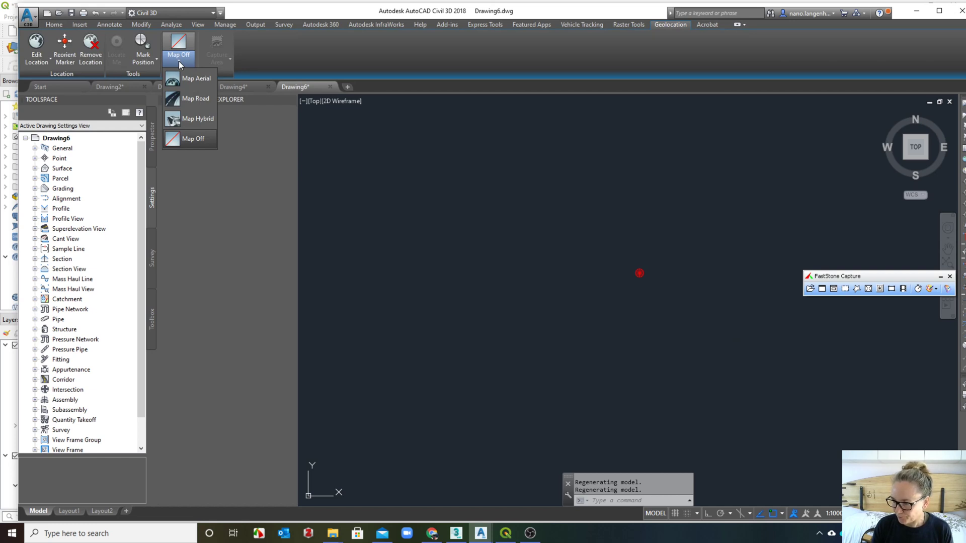
{"action": "left_click", "coordinate": [195, 118]}
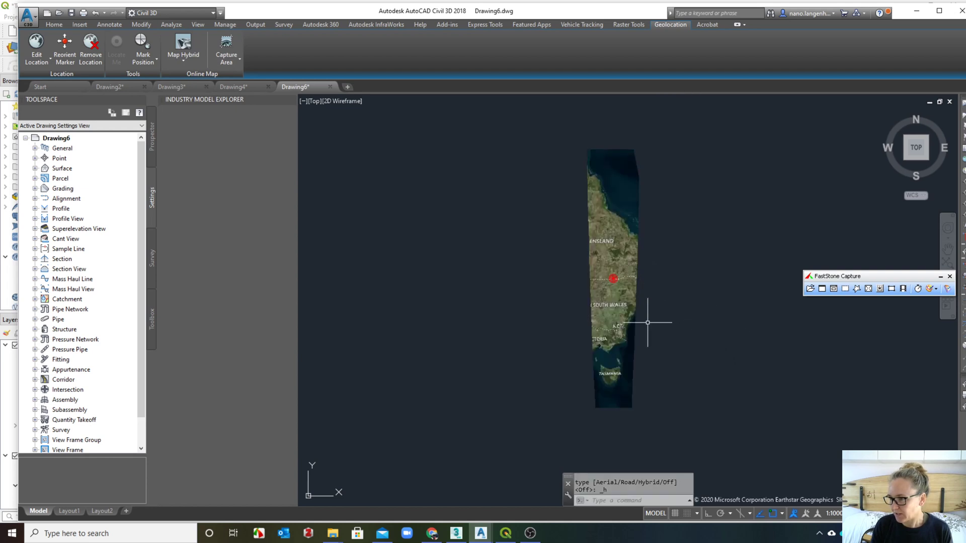
Step: Find the Fawkner area north of Melbourne on the online map, around the Hume Highway and the memorial park
{"action": "scroll", "coordinate": [611, 287], "scroll_direction": "up", "scroll_amount": 2}
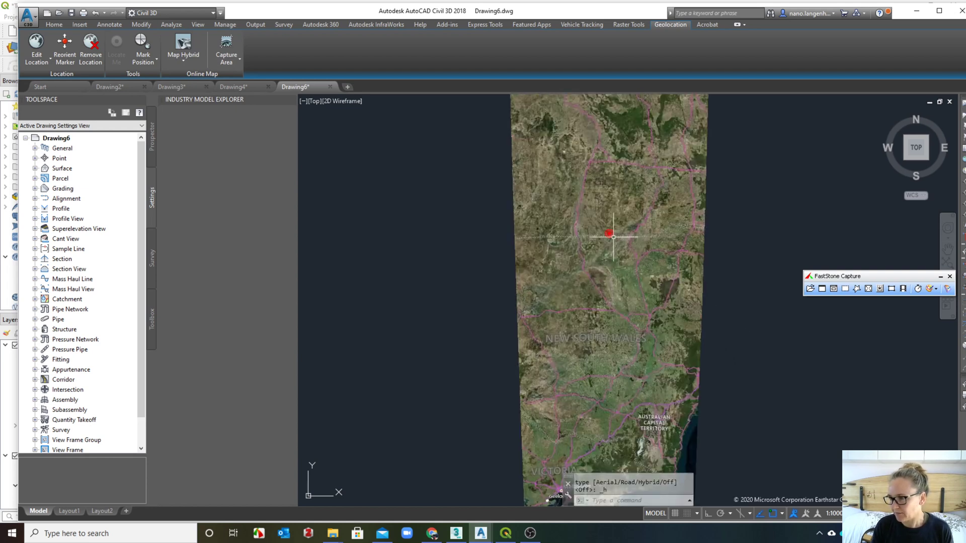
{"action": "mouse_move", "coordinate": [609, 234]}
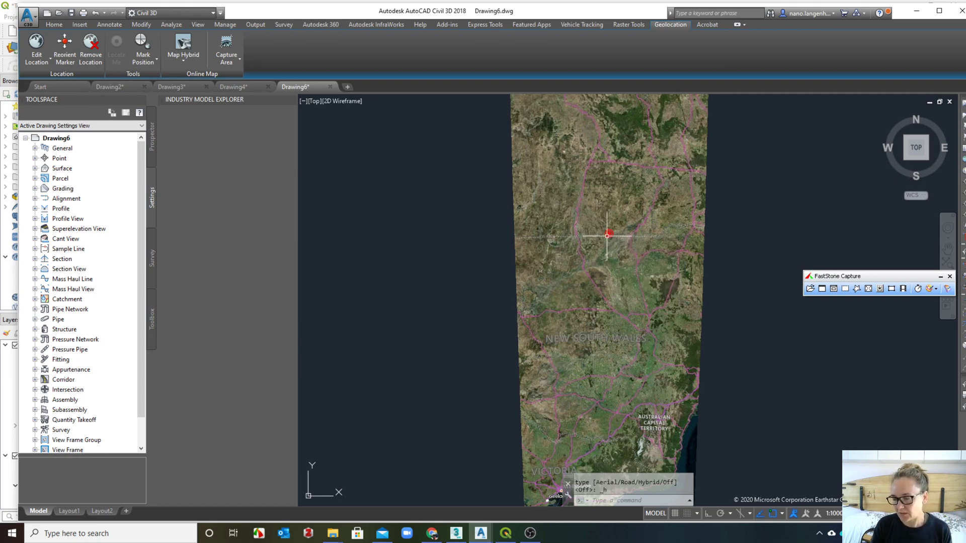
{"action": "middle_click_drag", "start_coordinate": [765, 399], "coordinate": [713, 291]}
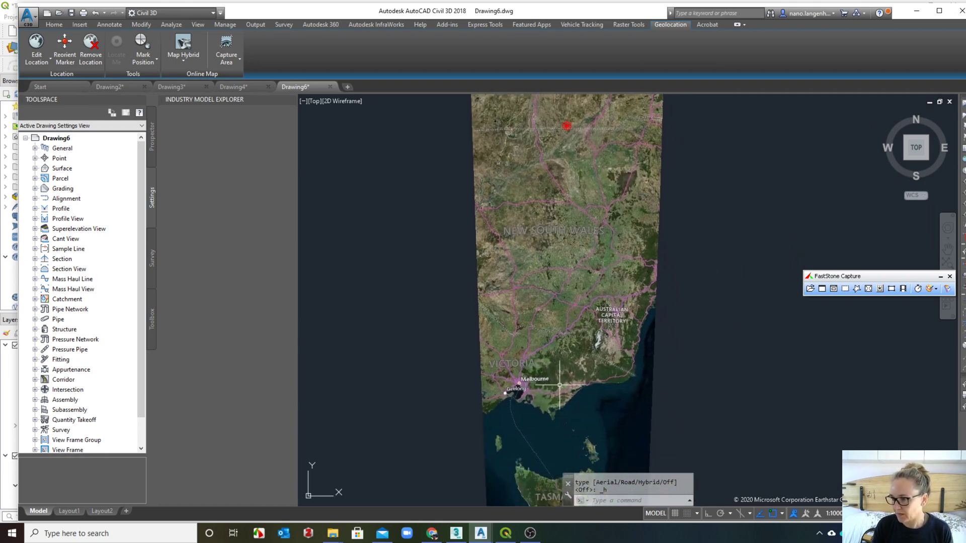
{"action": "scroll", "coordinate": [513, 381], "scroll_direction": "up", "scroll_amount": 10}
{"action": "scroll", "coordinate": [601, 412], "scroll_direction": "up", "scroll_amount": 5}
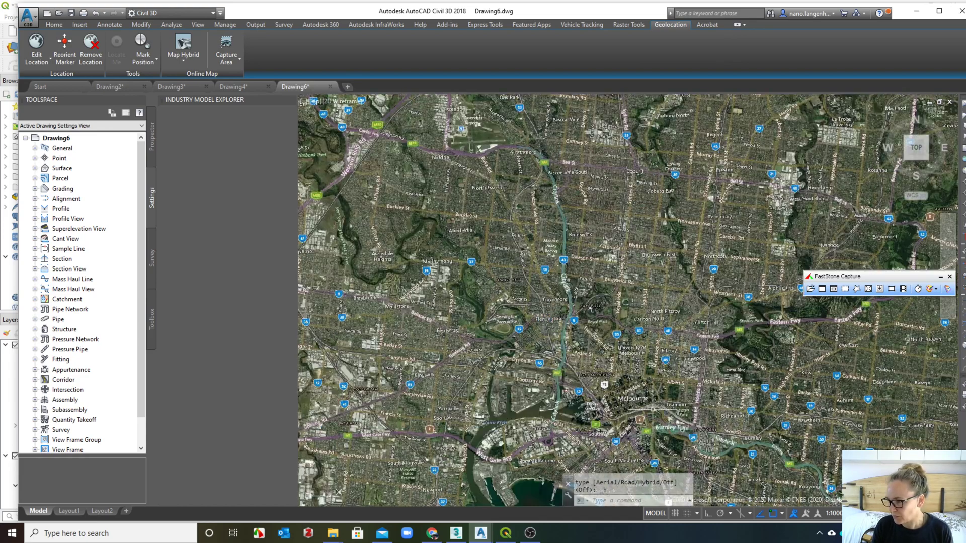
{"action": "middle_click_drag", "start_coordinate": [655, 392], "coordinate": [553, 453]}
{"action": "middle_click_drag", "start_coordinate": [553, 257], "coordinate": [557, 440]}
{"action": "scroll", "coordinate": [524, 390], "scroll_direction": "up", "scroll_amount": 2}
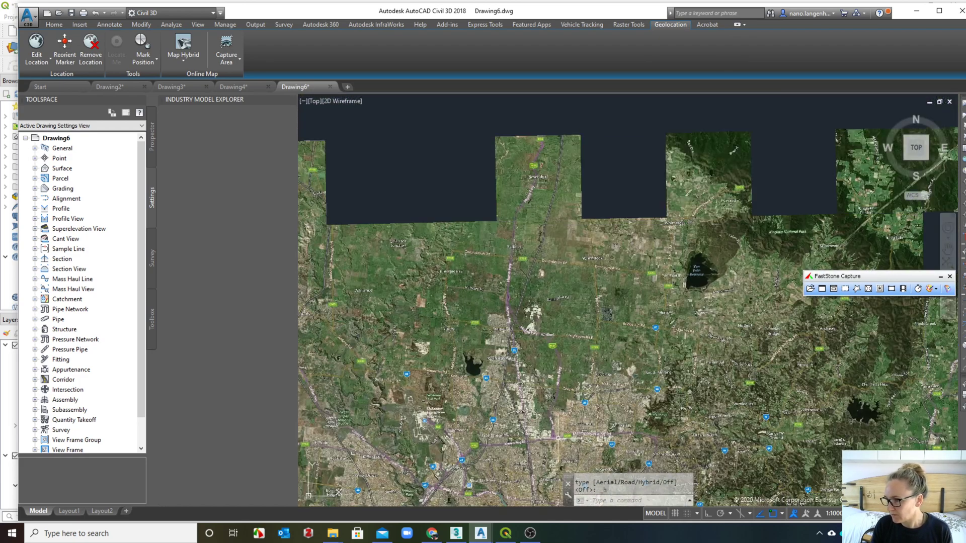
{"action": "middle_click_drag", "start_coordinate": [525, 389], "coordinate": [533, 246]}
{"action": "scroll", "coordinate": [533, 246], "scroll_direction": "up", "scroll_amount": 5}
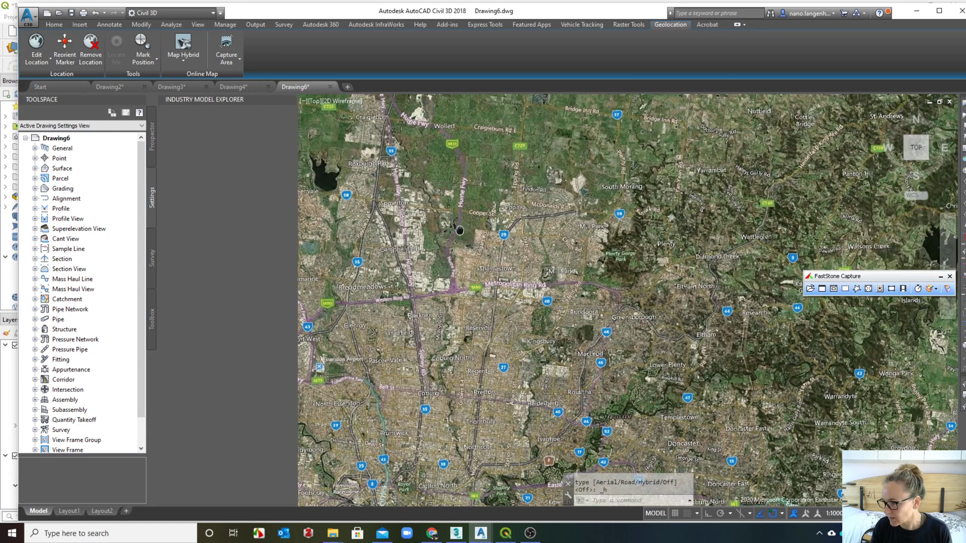
{"action": "scroll", "coordinate": [532, 318], "scroll_direction": "up", "scroll_amount": 4}
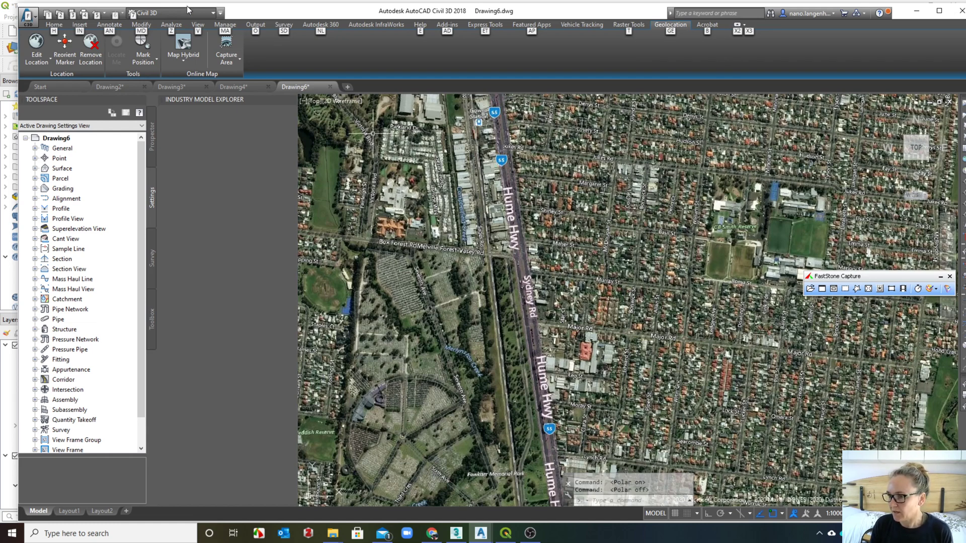
Step: Start MAPIMPORT and choose the shapefile fawker_flat2.shp from the Geoscape footprints folder
{"action": "left_click", "coordinate": [53, 25]}
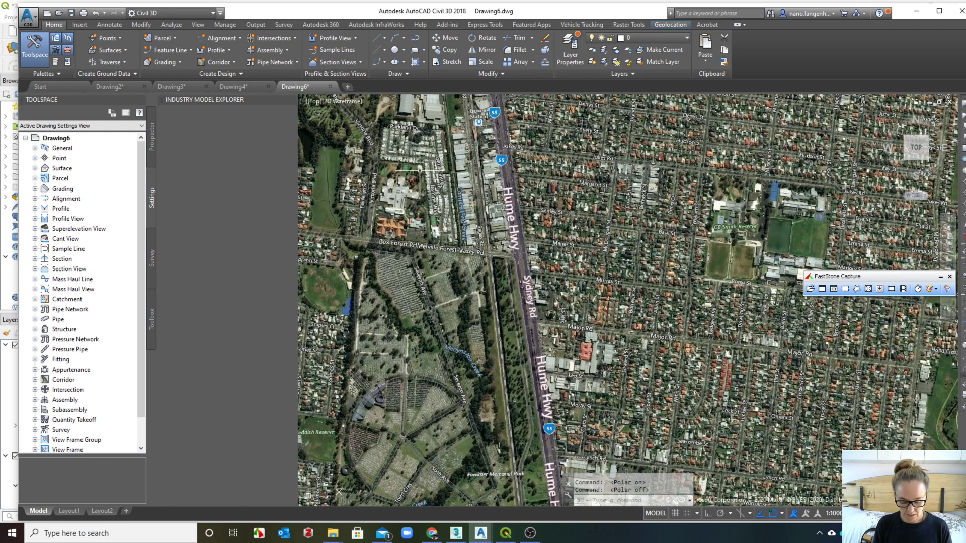
{"action": "type", "text": "mapi"}
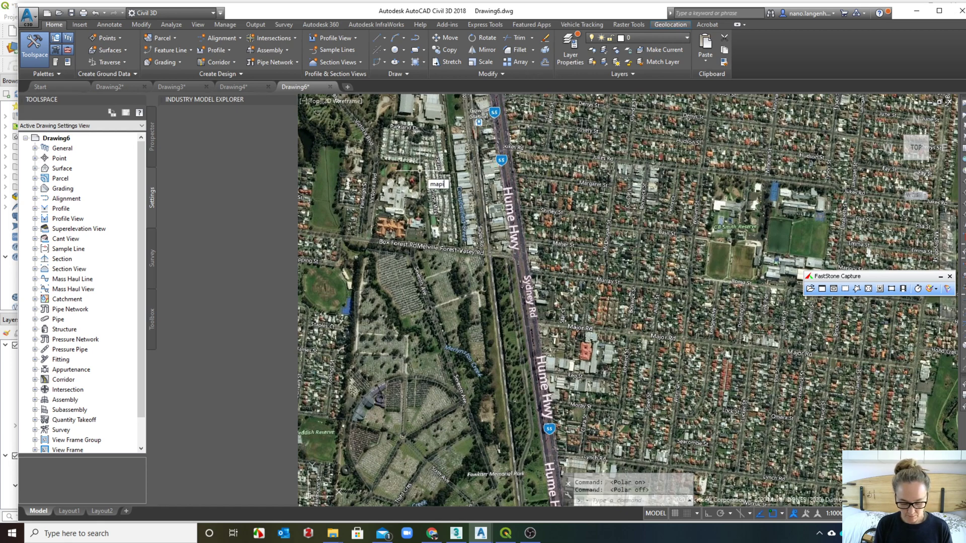
{"action": "type", "text": "mport"}
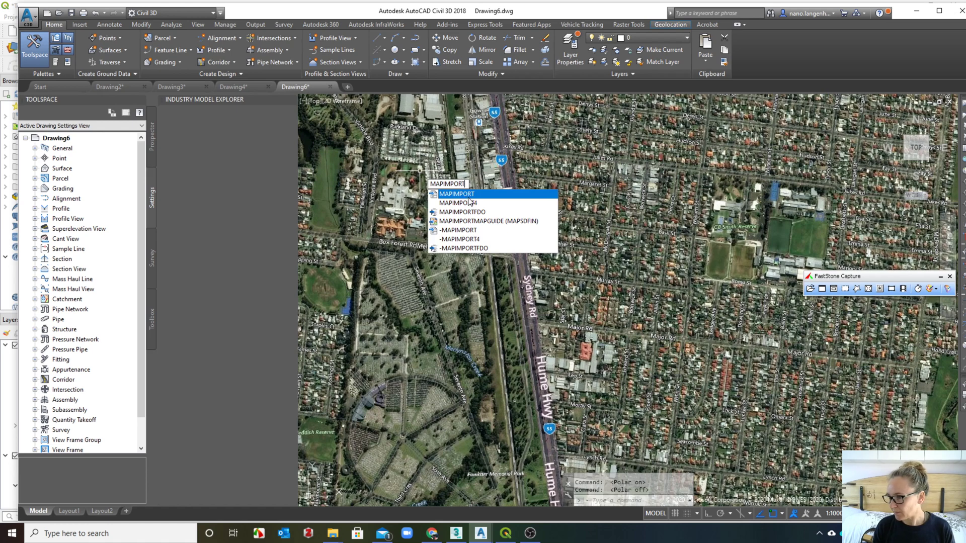
{"action": "key", "text": "Return"}
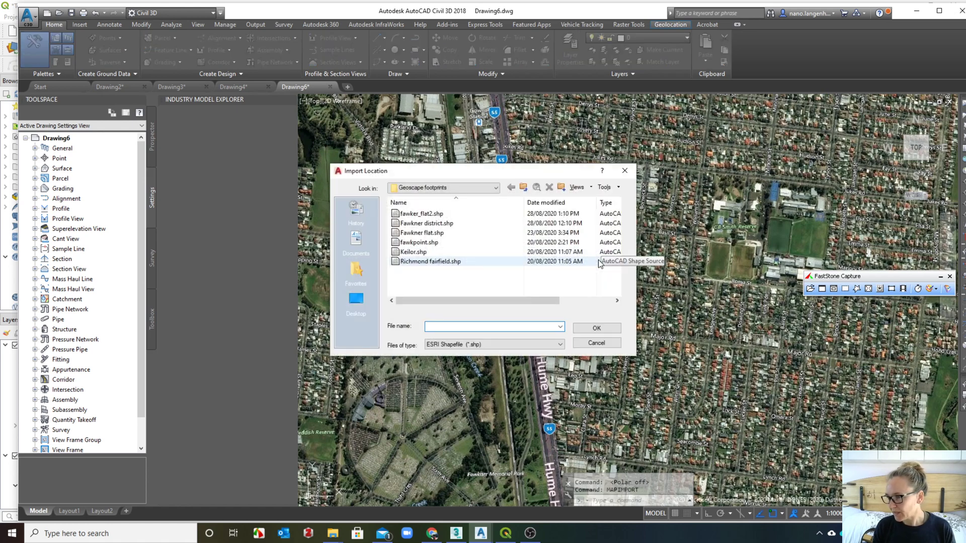
{"action": "left_click", "coordinate": [421, 217]}
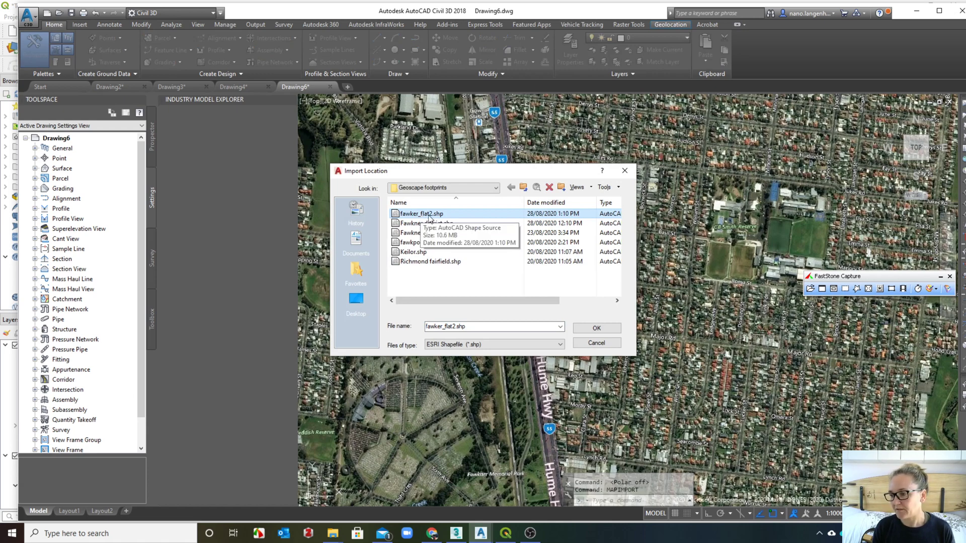
{"action": "left_click", "coordinate": [587, 328]}
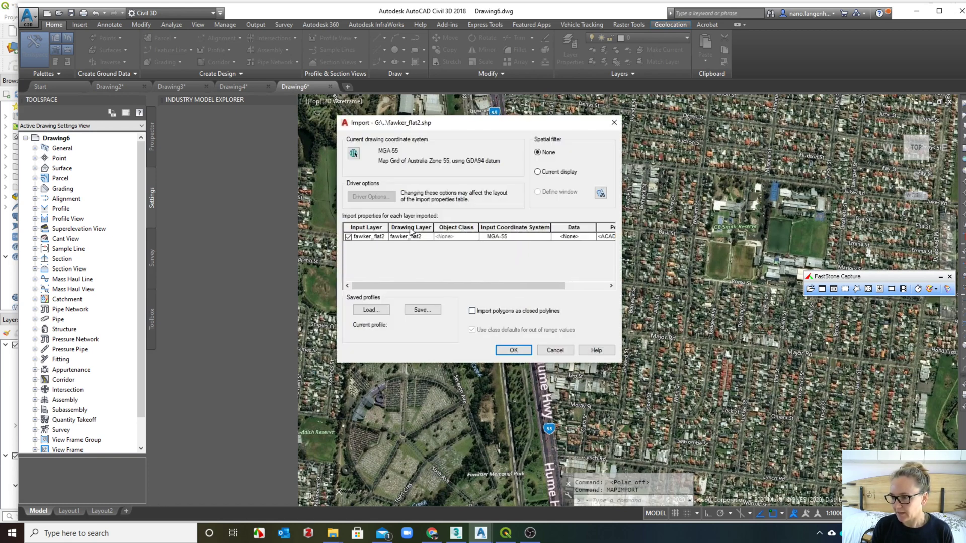
Step: Map the drawing layer names to the extrudeHgt data field and run the import of the building footprints
{"action": "left_click", "coordinate": [426, 237]}
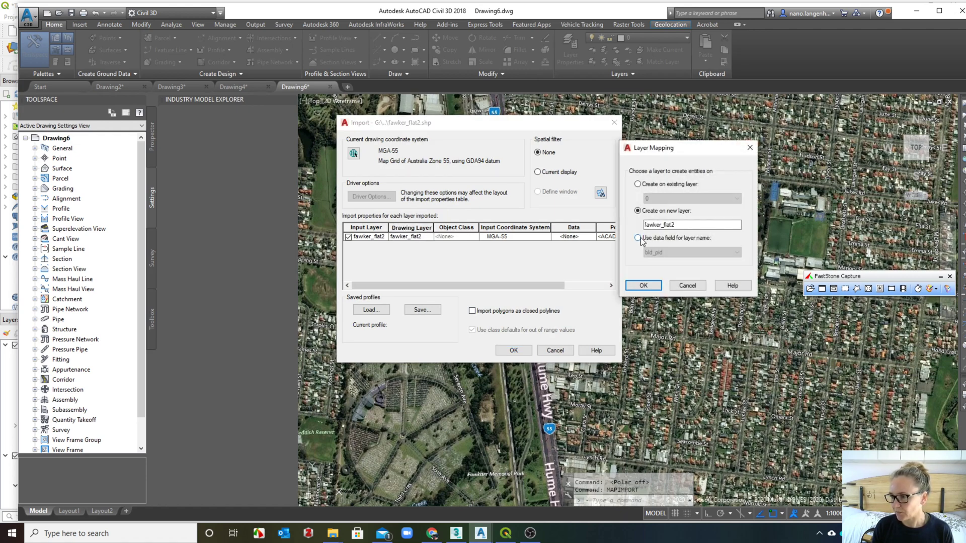
{"action": "left_click", "coordinate": [637, 237]}
{"action": "left_click", "coordinate": [659, 253]}
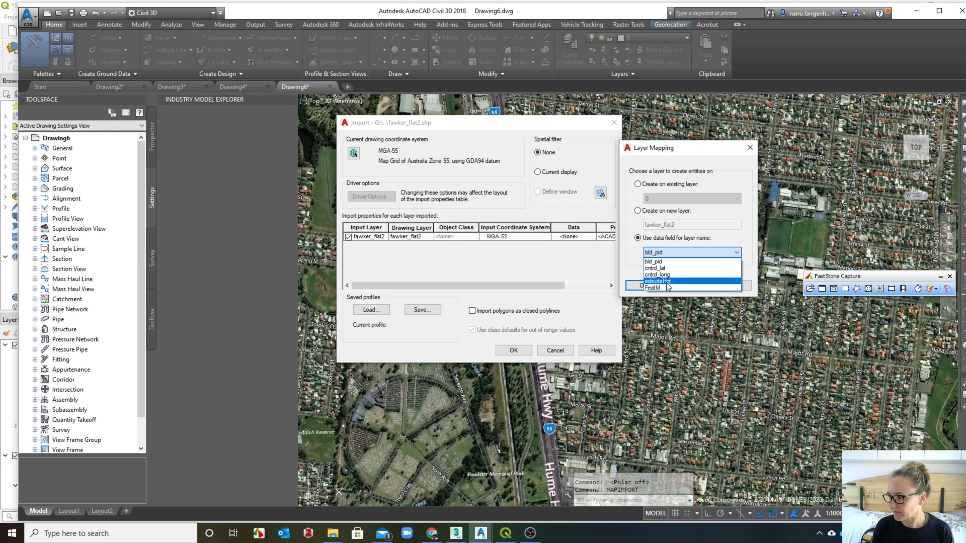
{"action": "left_click", "coordinate": [657, 281]}
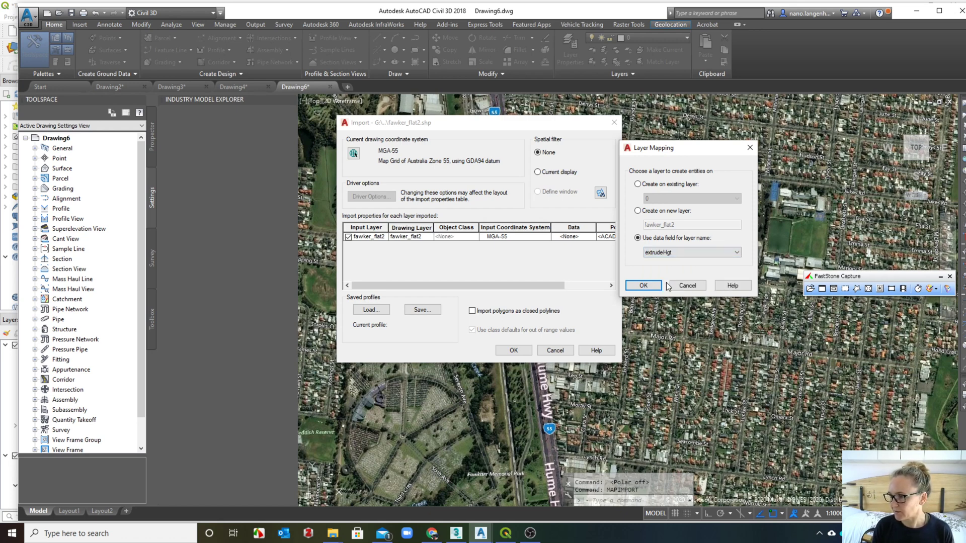
{"action": "left_click", "coordinate": [641, 285]}
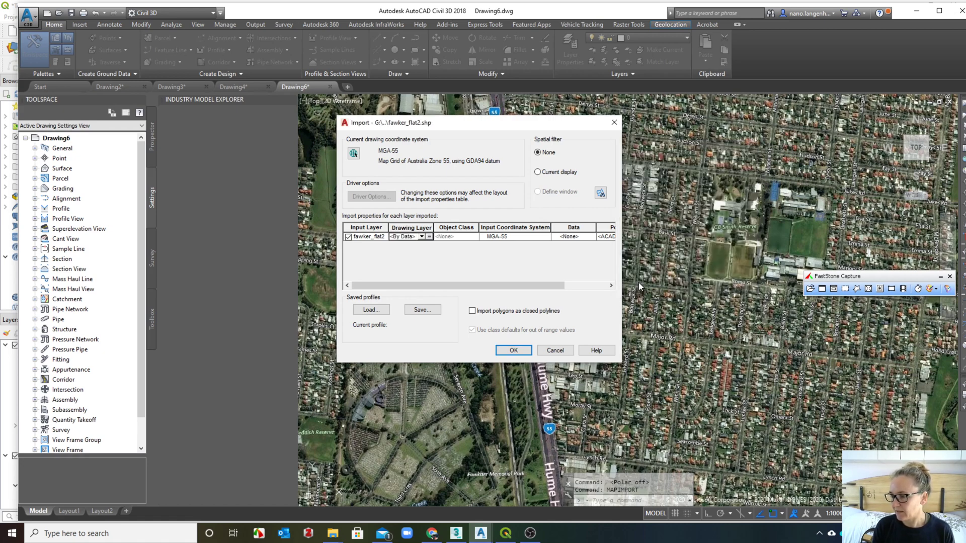
{"action": "left_click", "coordinate": [512, 351]}
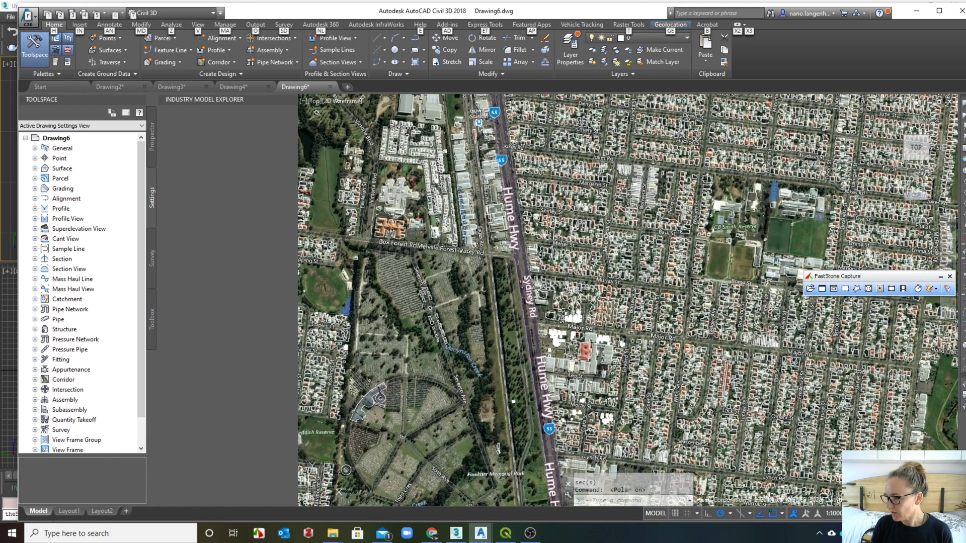
Step: Examine how the imported building footprints line up with the aerial imagery around Murray St
{"action": "scroll", "coordinate": [607, 236], "scroll_direction": "up", "scroll_amount": 5}
{"action": "scroll", "coordinate": [606, 237], "scroll_direction": "up", "scroll_amount": 2}
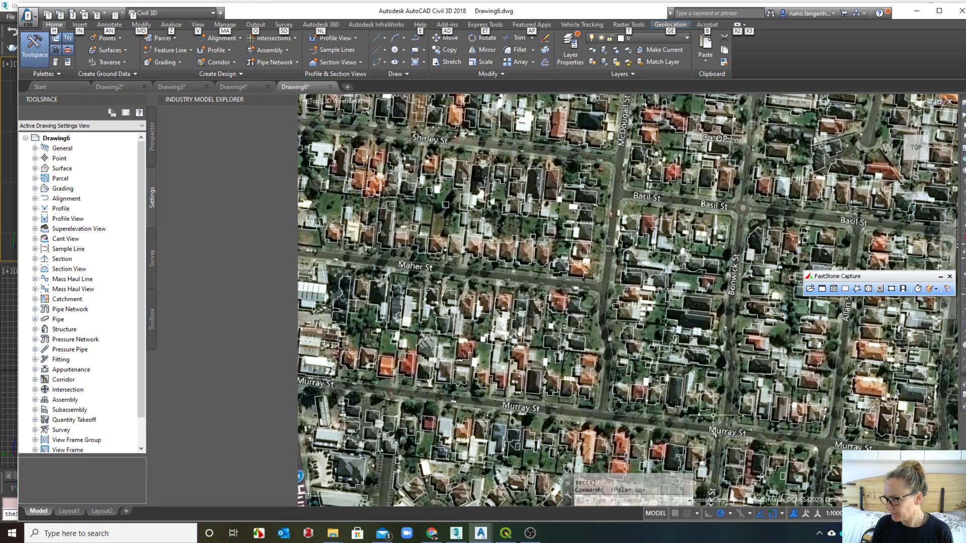
{"action": "middle_click_drag", "start_coordinate": [717, 421], "coordinate": [382, 275]}
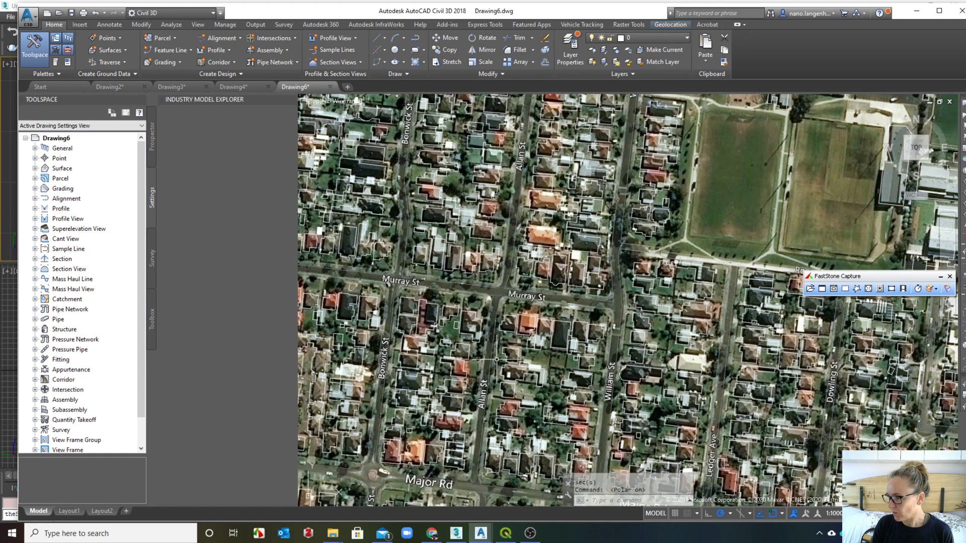
{"action": "scroll", "coordinate": [500, 324], "scroll_direction": "up", "scroll_amount": 4}
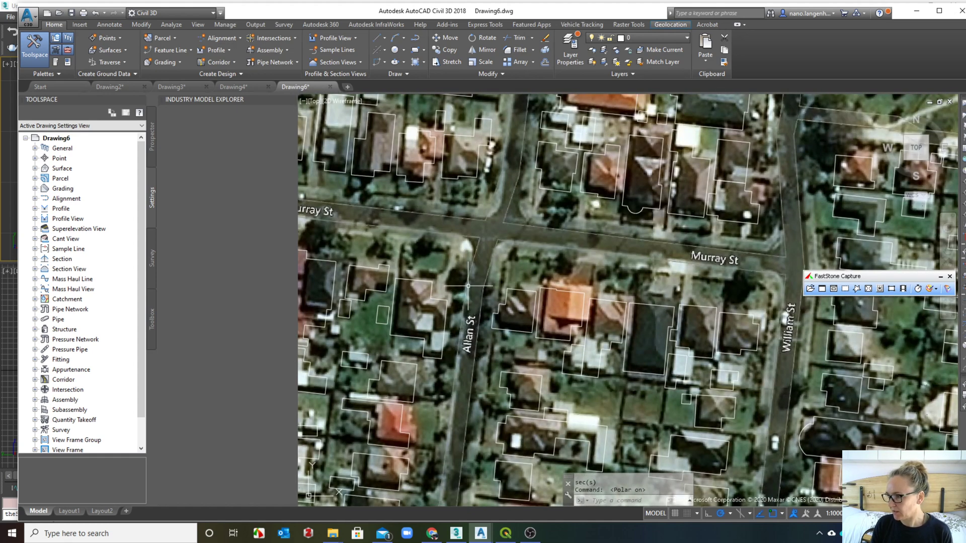
{"action": "scroll", "coordinate": [546, 209], "scroll_direction": "down", "scroll_amount": 6}
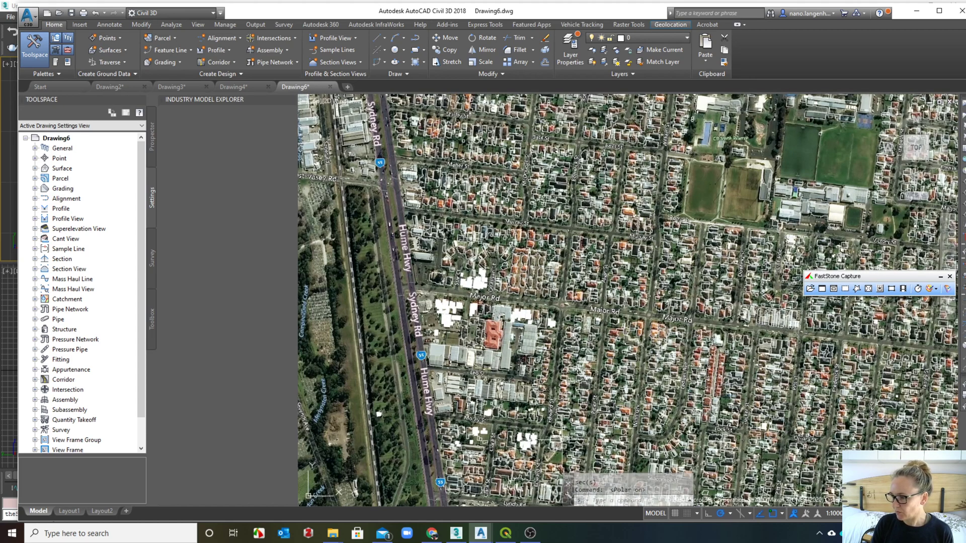
Step: Switch to Google Maps in the browser and copy the latitude -37.7072 of the pinned Major Rd location
{"action": "left_click", "coordinate": [432, 533]}
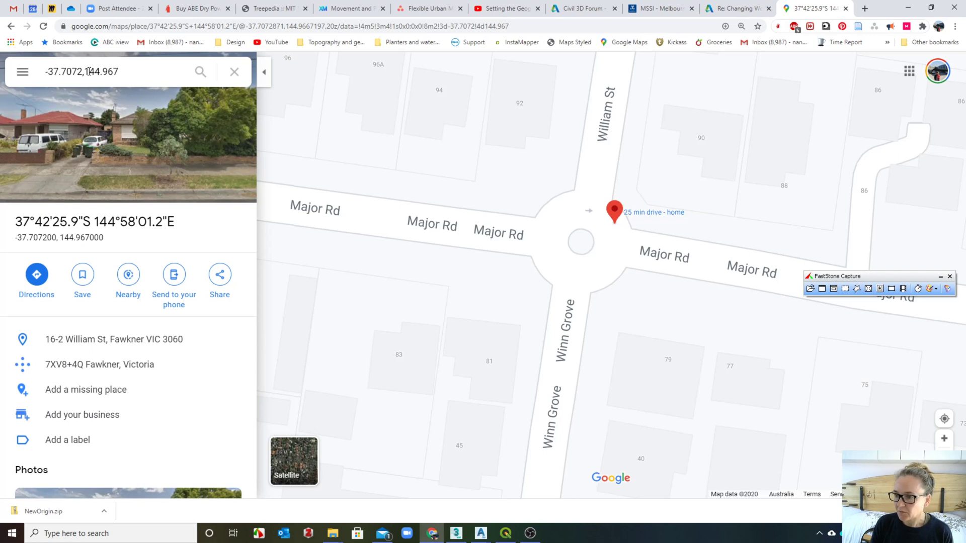
{"action": "left_click", "coordinate": [46, 71]}
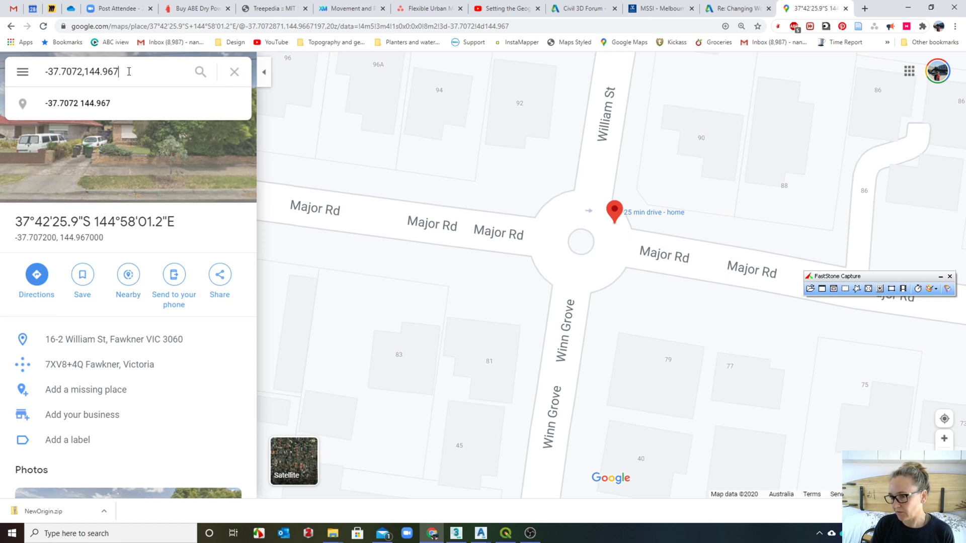
{"action": "left_click_drag", "start_coordinate": [132, 71], "coordinate": [44, 72]}
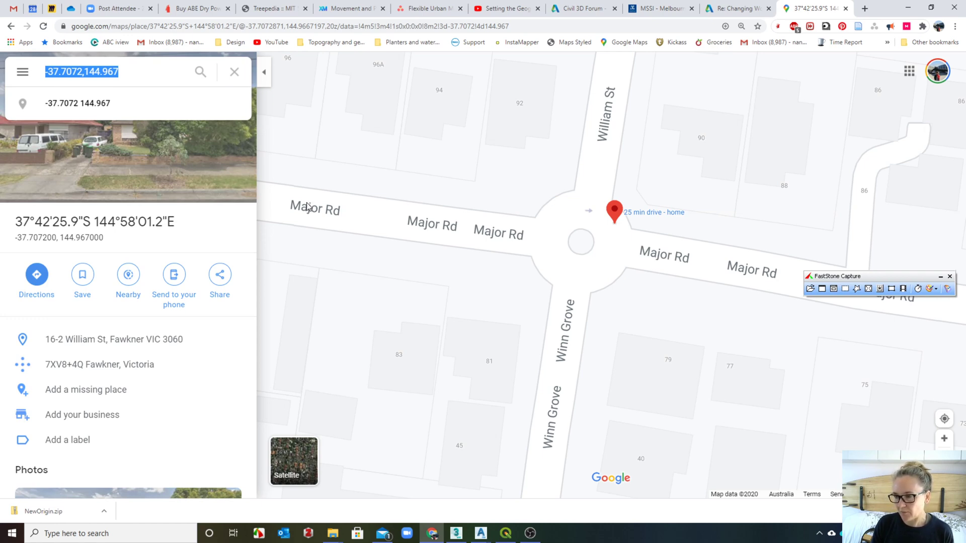
{"action": "left_click", "coordinate": [74, 72]}
{"action": "left_click_drag", "start_coordinate": [83, 71], "coordinate": [42, 75]}
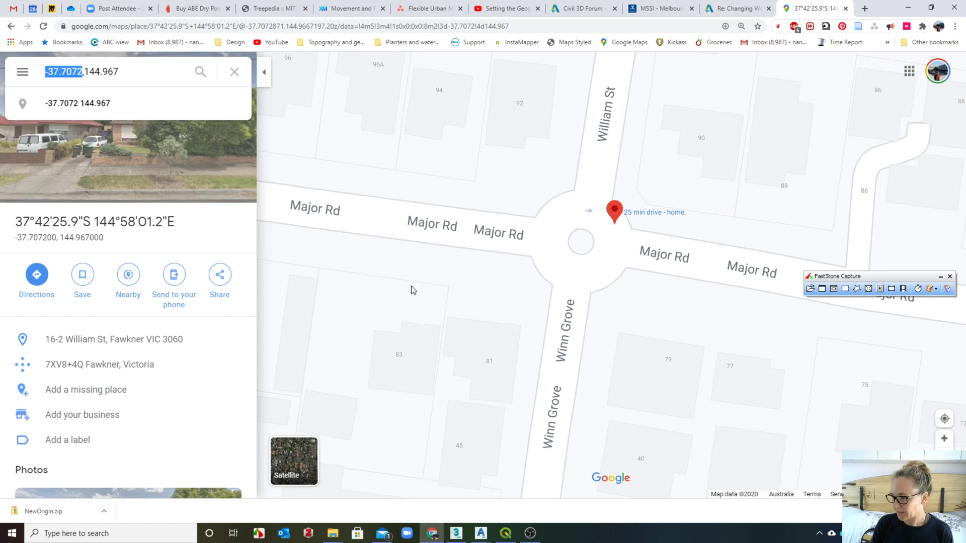
Step: Switch back to Drawing6 in Civil 3D and begin marking a geographic position by latitude and longitude, with latitude -37.7072
{"action": "left_click", "coordinate": [481, 537]}
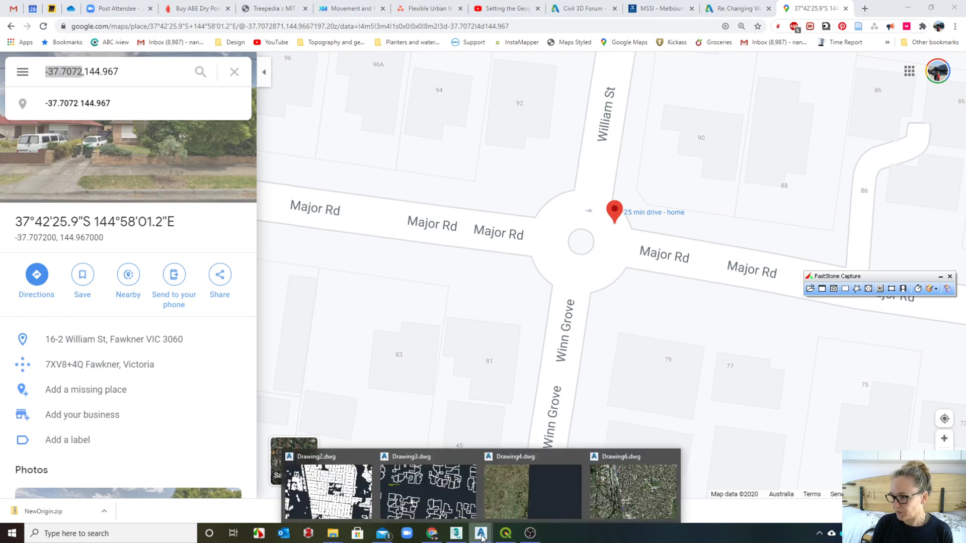
{"action": "left_click", "coordinate": [632, 488]}
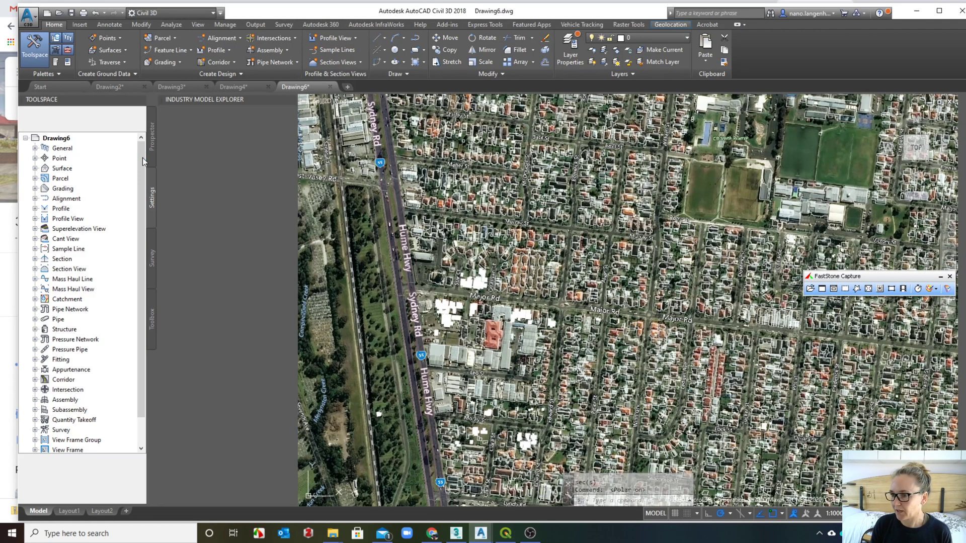
{"action": "left_click", "coordinate": [672, 25]}
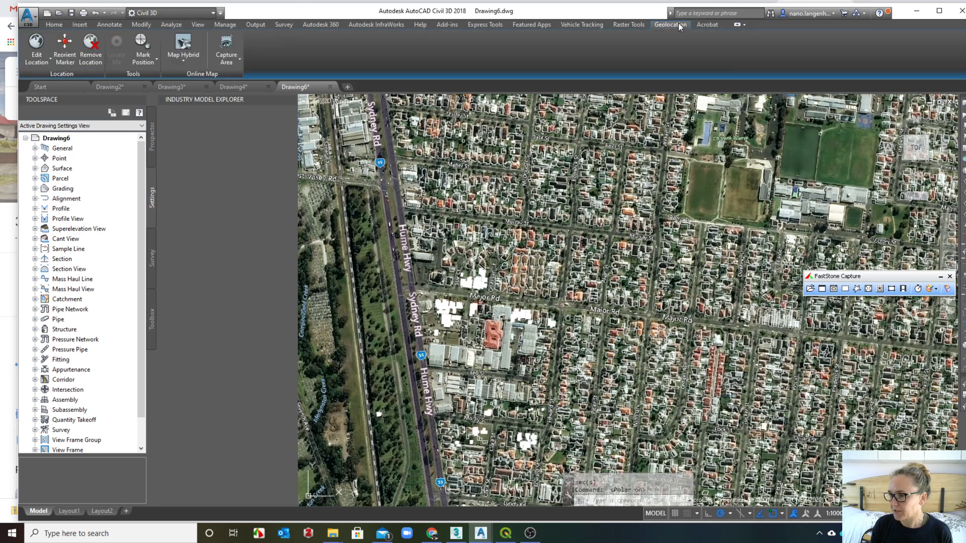
{"action": "left_click", "coordinate": [147, 61]}
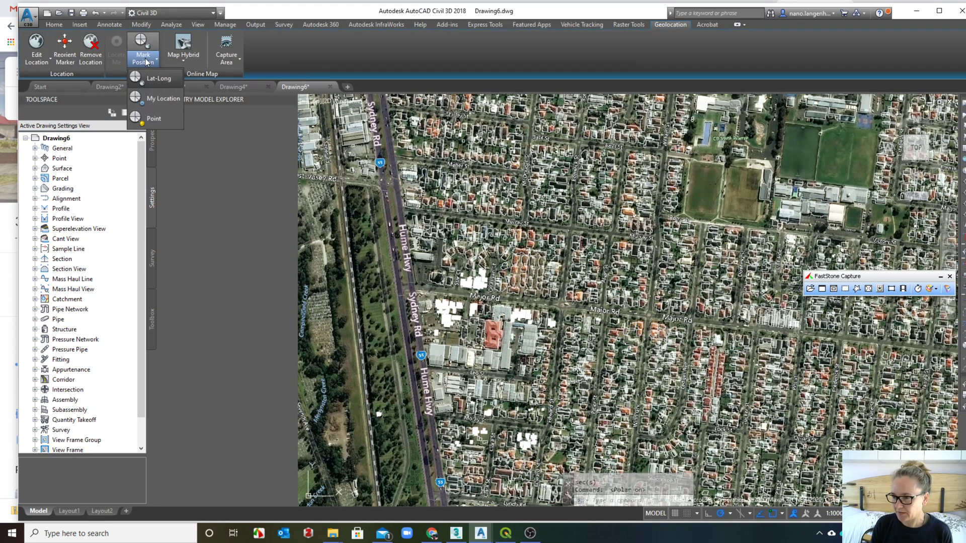
{"action": "left_click", "coordinate": [147, 78]}
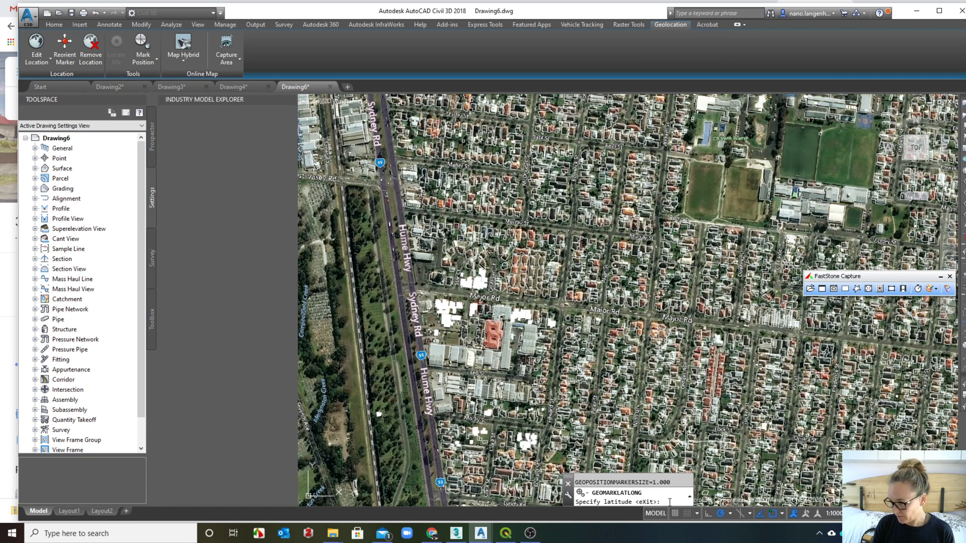
{"action": "type", "text": "-37.7072"}
{"action": "key", "text": "Return"}
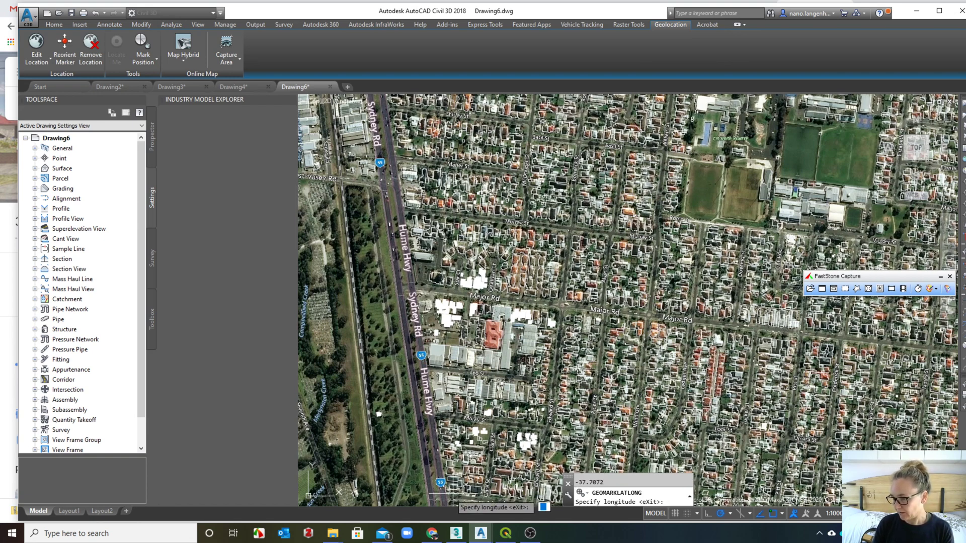
Step: Copy the longitude 144.967 from Google Maps and enter it as the position marker's longitude in Drawing6
{"action": "left_click", "coordinate": [431, 533]}
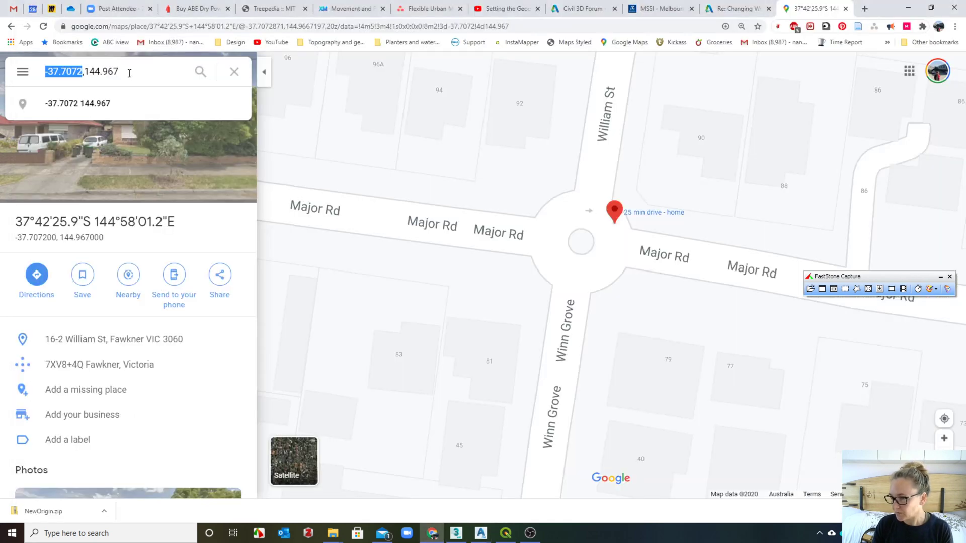
{"action": "left_click_drag", "start_coordinate": [125, 71], "coordinate": [85, 74]}
{"action": "key", "text": "ctrl+c"}
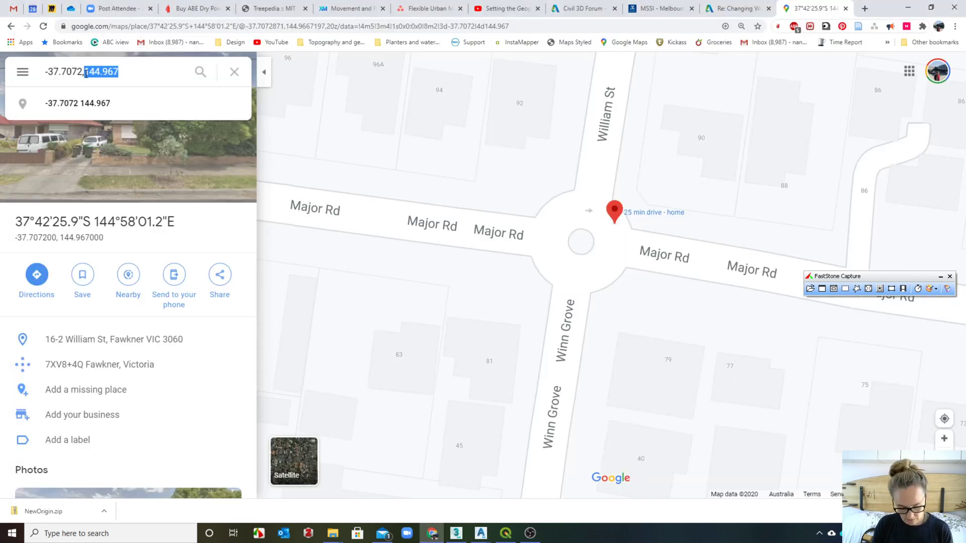
{"action": "left_click", "coordinate": [482, 536]}
{"action": "left_click", "coordinate": [664, 498]}
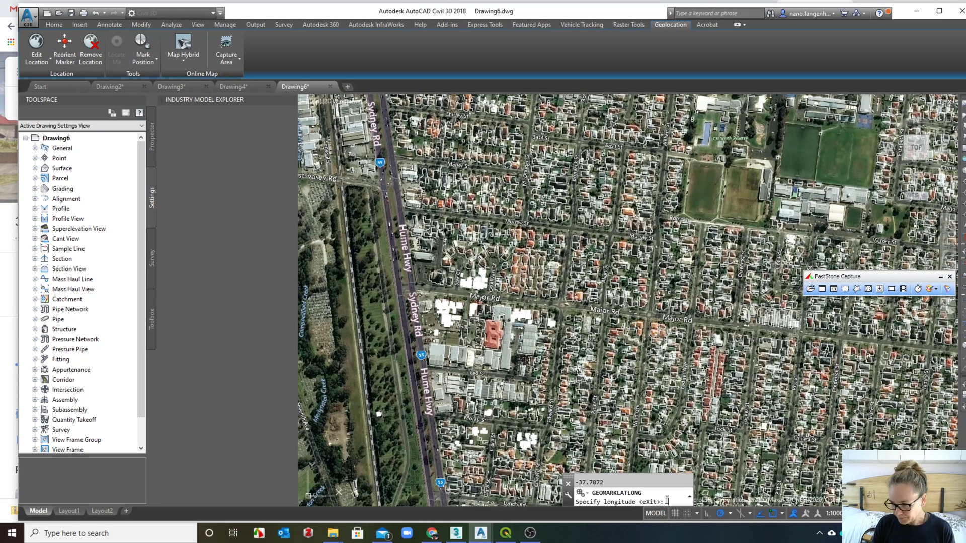
{"action": "key", "text": "ctrl+v"}
{"action": "key", "text": "Return"}
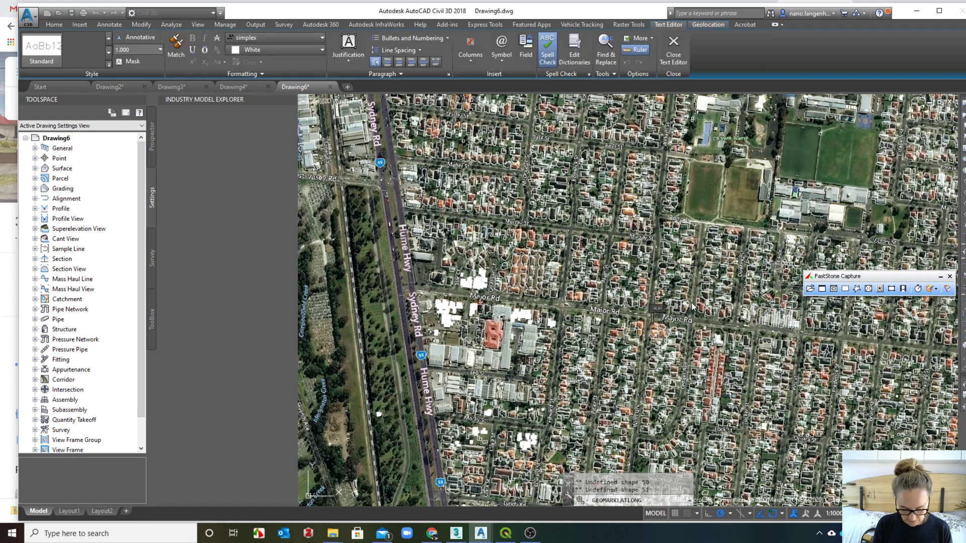
Step: Label the new position marker "Base point" and finish the text, with the marker beside the Major Rd roundabout in close view
{"action": "type", "text": "Base p"}
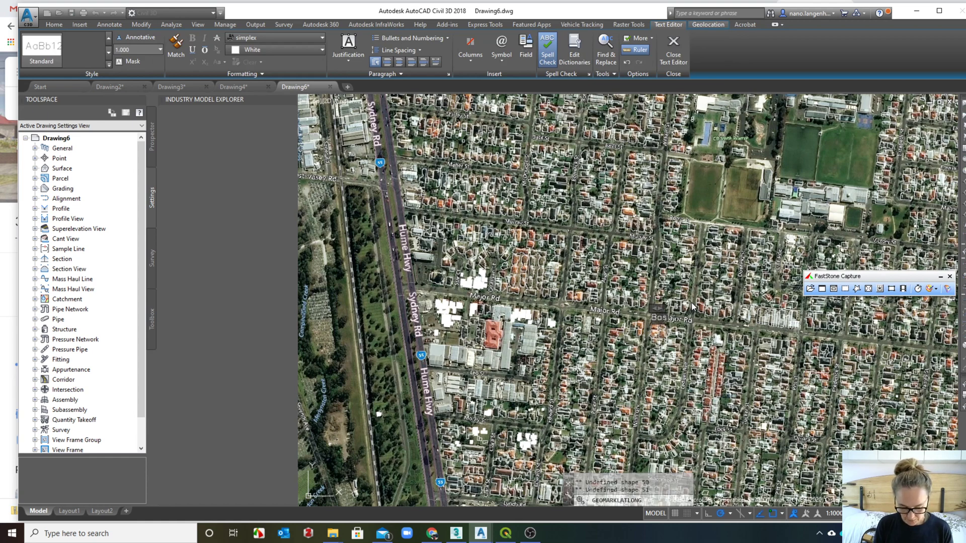
{"action": "type", "text": "oint"}
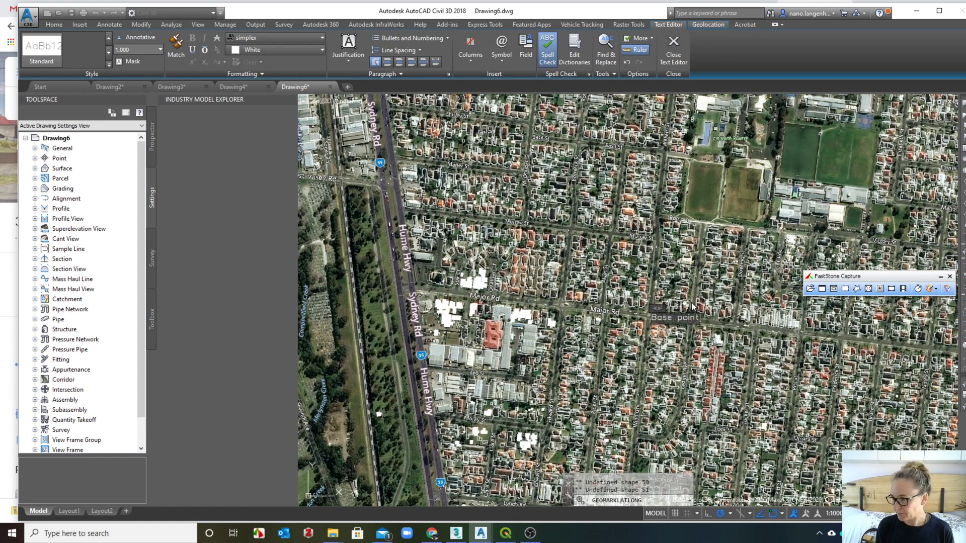
{"action": "key", "text": "Return"}
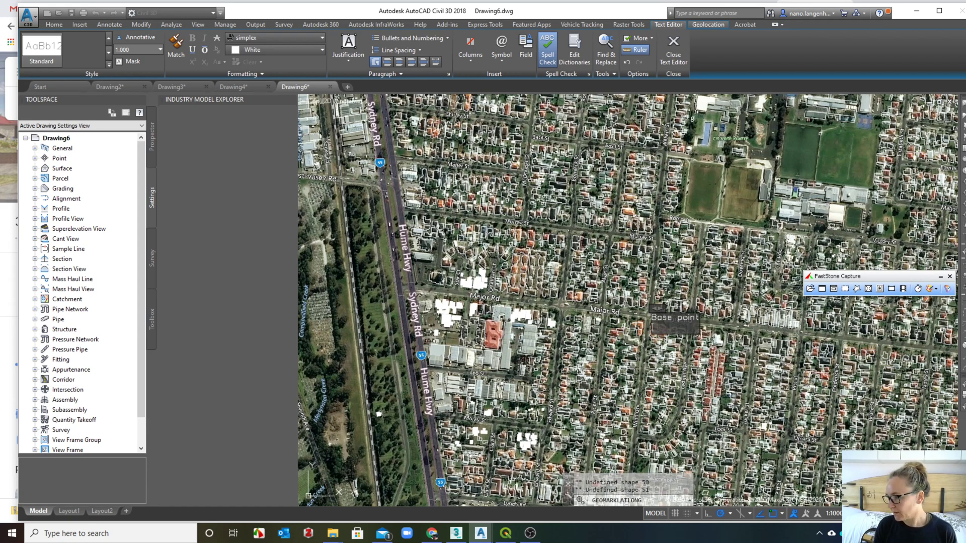
{"action": "left_click", "coordinate": [767, 329]}
{"action": "scroll", "coordinate": [656, 324], "scroll_direction": "up", "scroll_amount": 6}
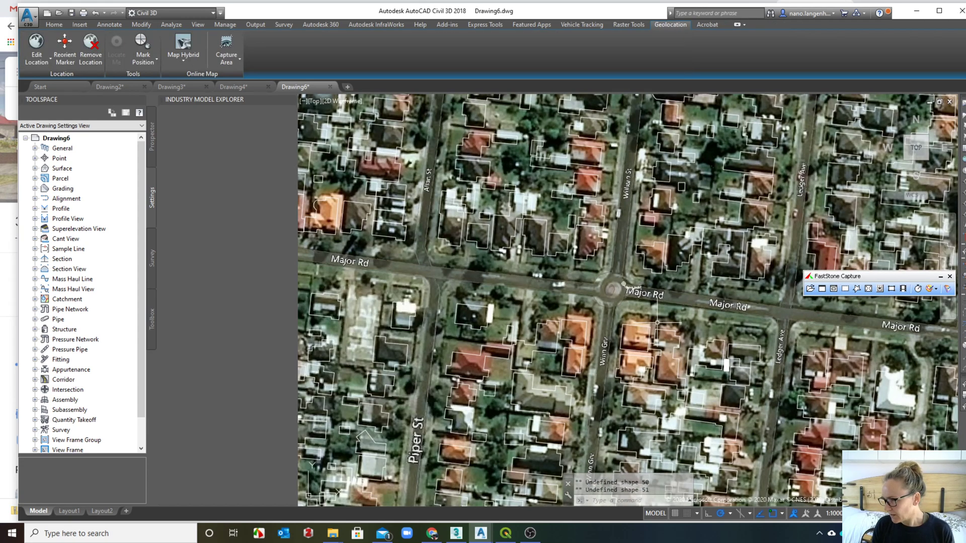
{"action": "scroll", "coordinate": [622, 277], "scroll_direction": "up", "scroll_amount": 8}
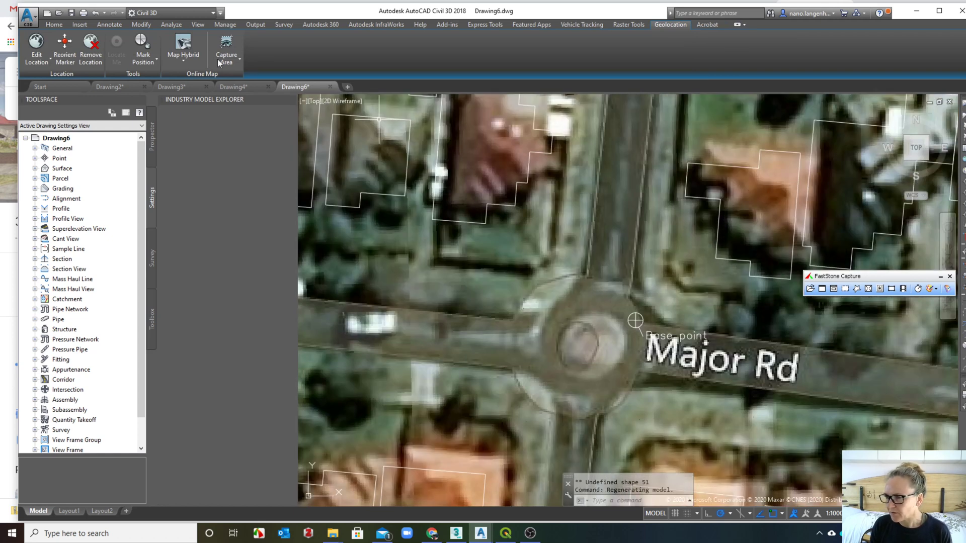
Step: Check the Base point marker with the online map turned off, and compare it against the restored hybrid map
{"action": "left_click", "coordinate": [191, 65]}
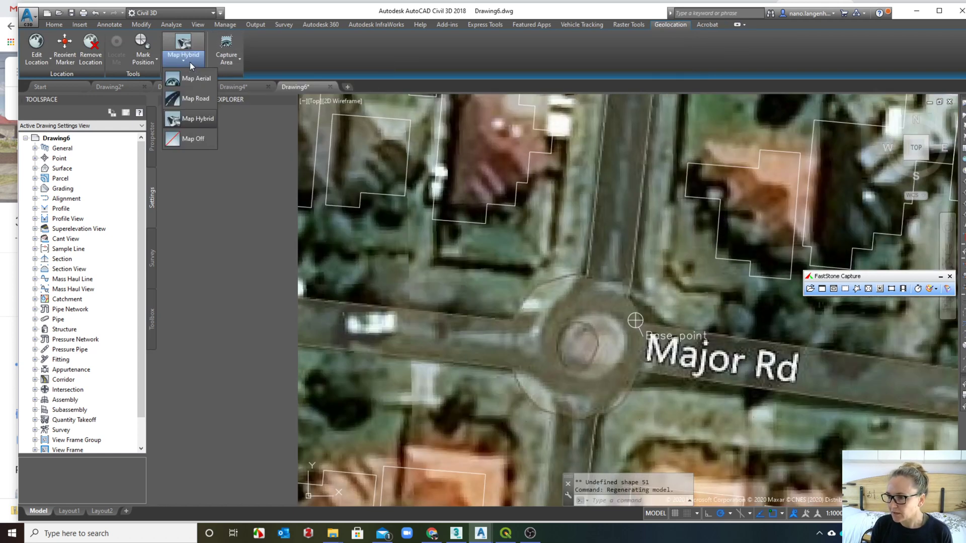
{"action": "left_click", "coordinate": [195, 139]}
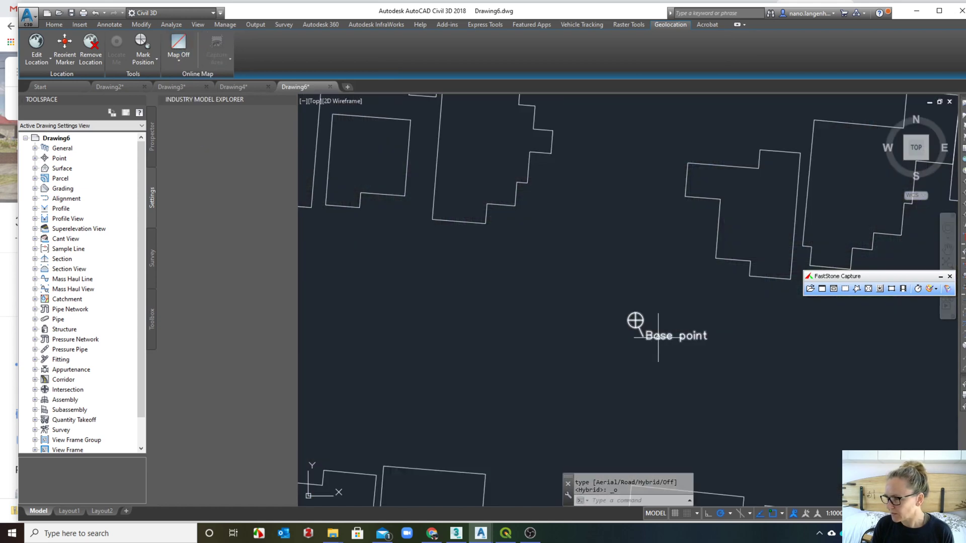
{"action": "left_click", "coordinate": [700, 398]}
{"action": "left_click", "coordinate": [581, 276]}
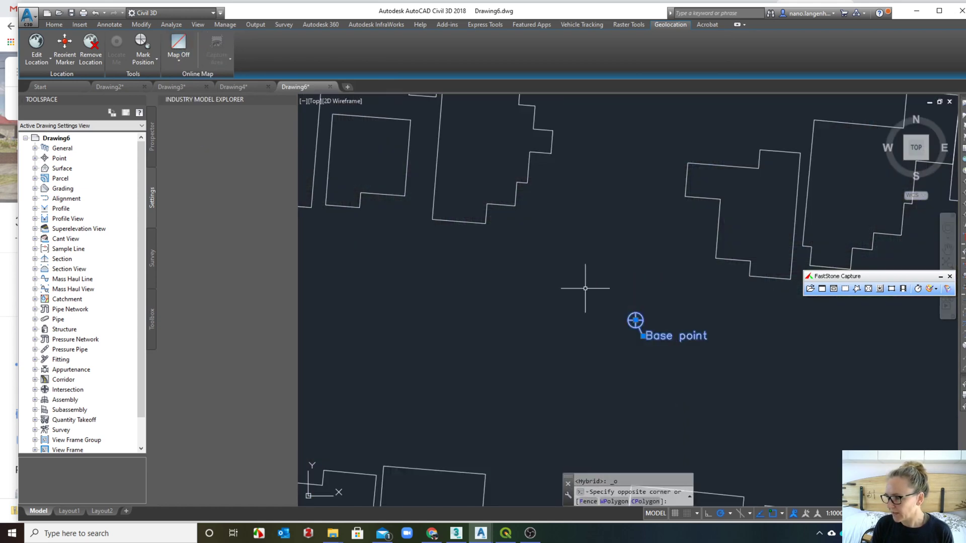
{"action": "key", "text": "Escape"}
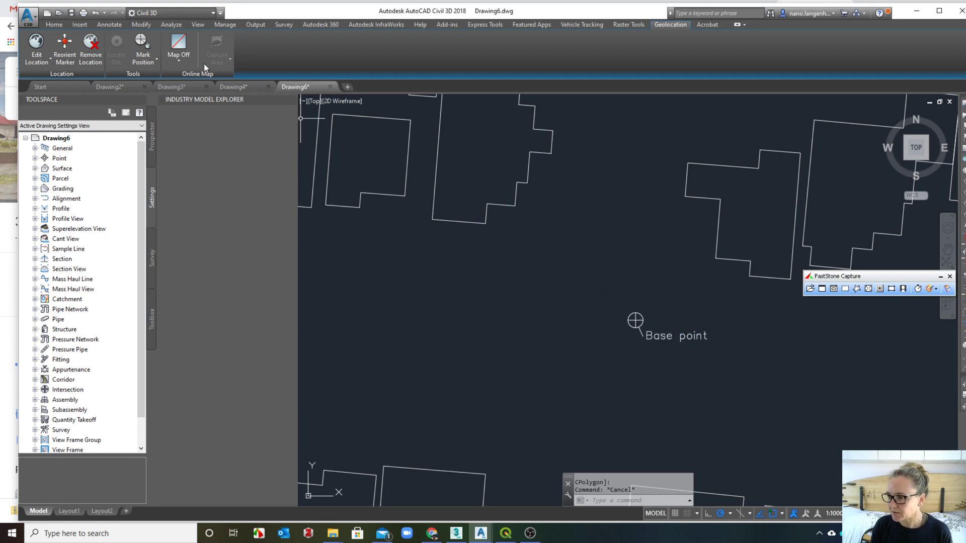
{"action": "left_click", "coordinate": [180, 61]}
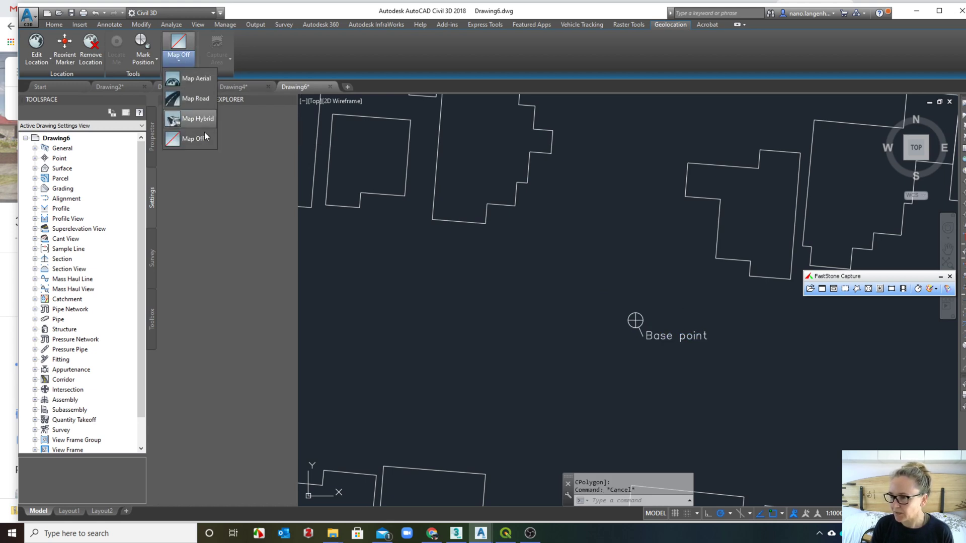
{"action": "left_click", "coordinate": [196, 119]}
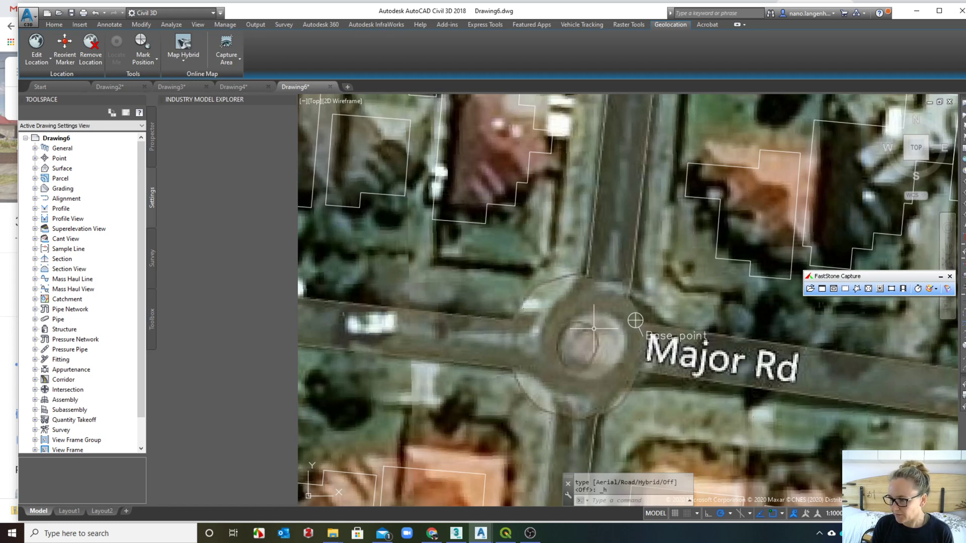
{"action": "scroll", "coordinate": [652, 318], "scroll_direction": "down", "scroll_amount": 2}
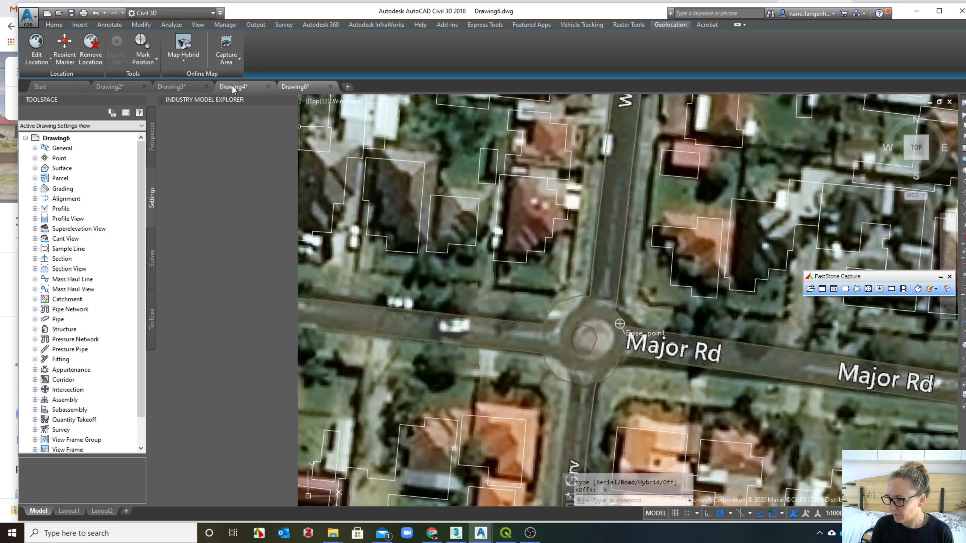
Step: Turn off the online map and create a new layer named _point
{"action": "left_click", "coordinate": [189, 61]}
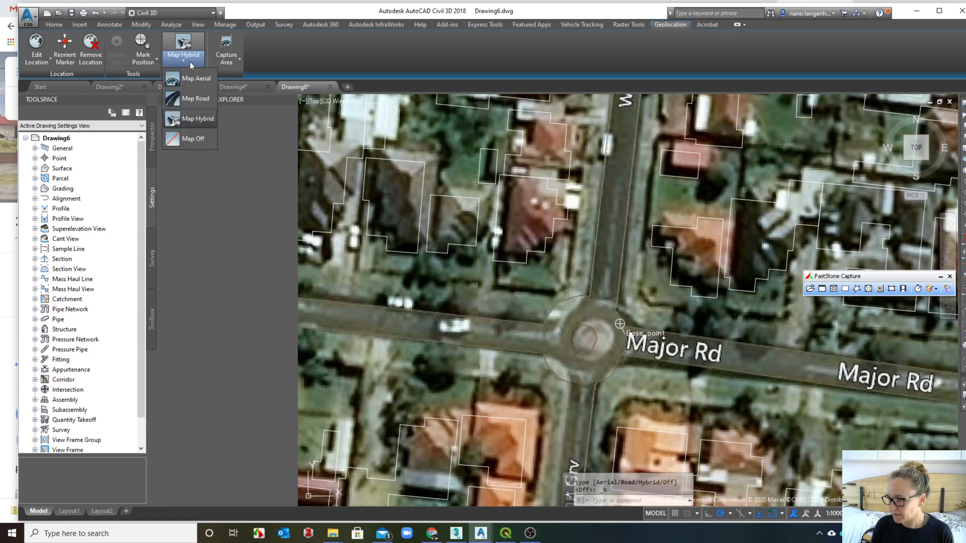
{"action": "left_click", "coordinate": [192, 139]}
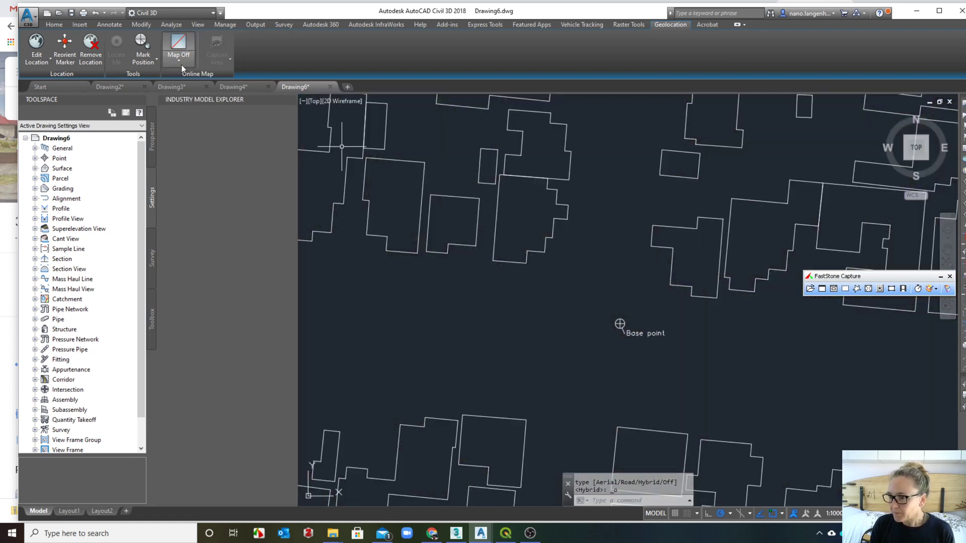
{"action": "left_click", "coordinate": [53, 25]}
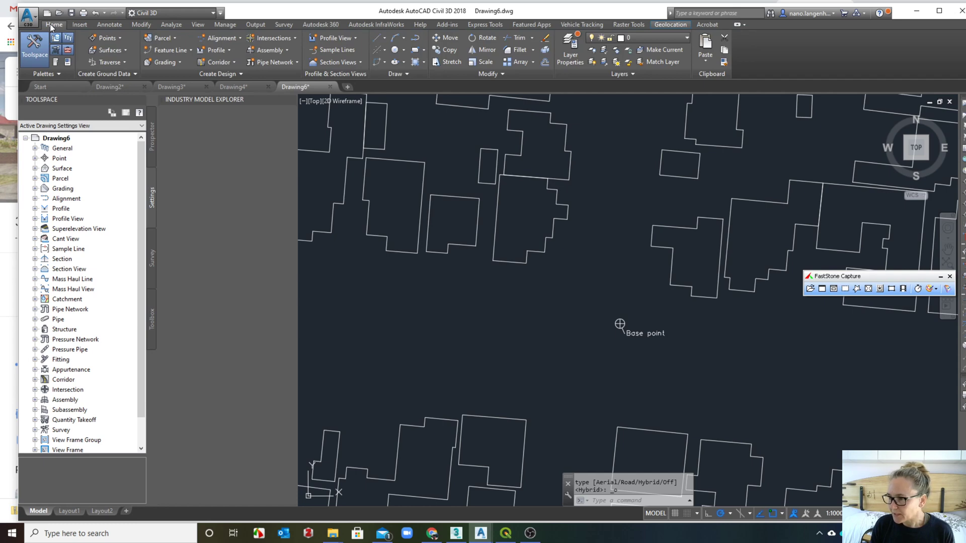
{"action": "left_click", "coordinate": [572, 43]}
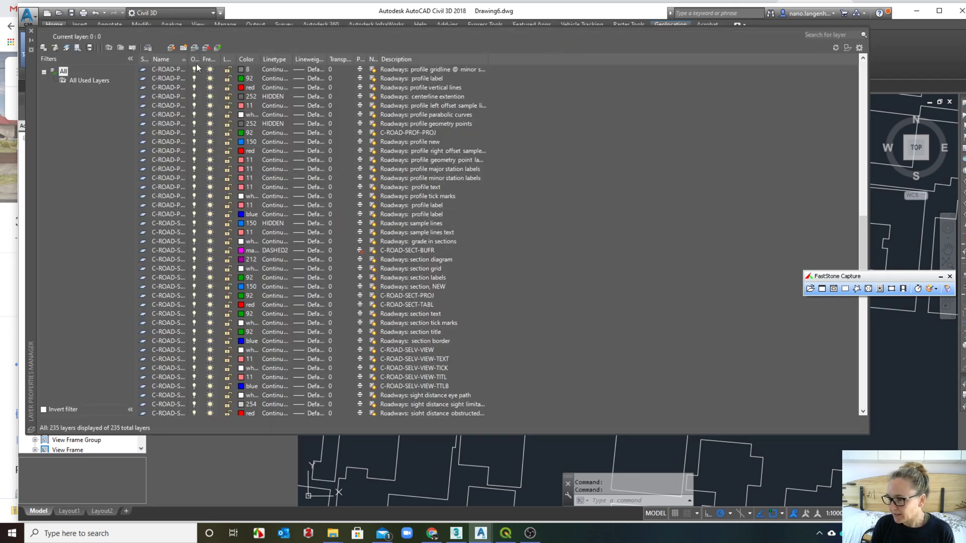
{"action": "left_click", "coordinate": [171, 47]}
{"action": "type", "text": "_poi"}
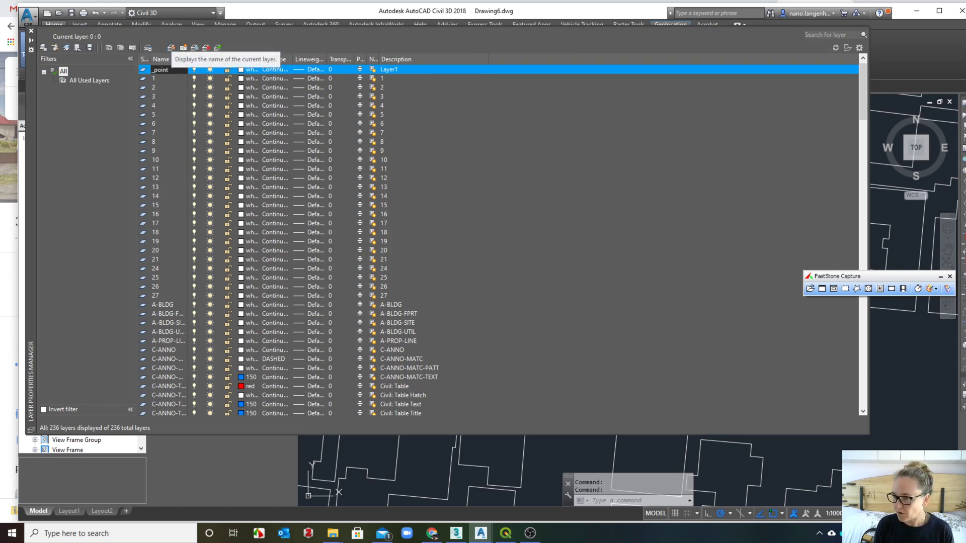
{"action": "type", "text": "nt"}
{"action": "key", "text": "Return"}
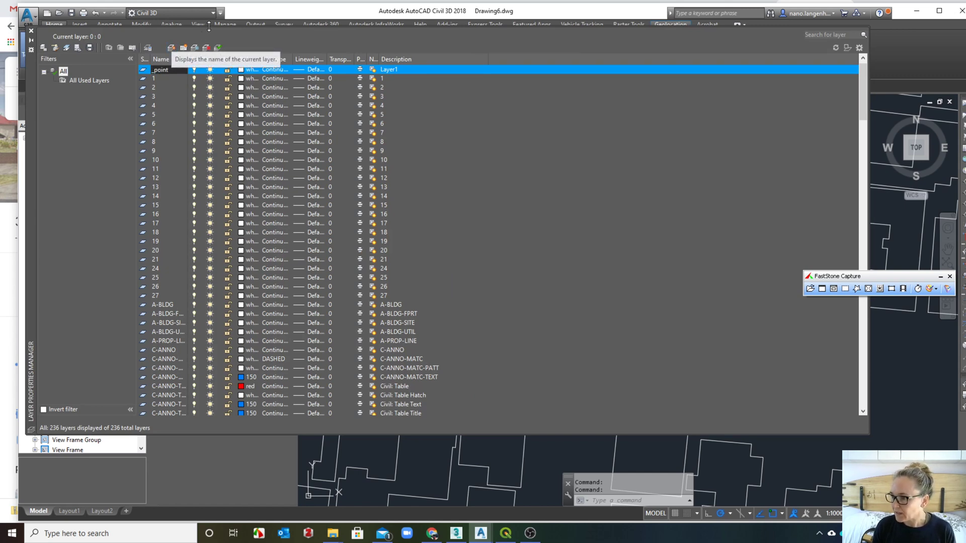
Step: Set the _point layer's colour to index colour 60 and close the layer manager
{"action": "left_click", "coordinate": [241, 70]}
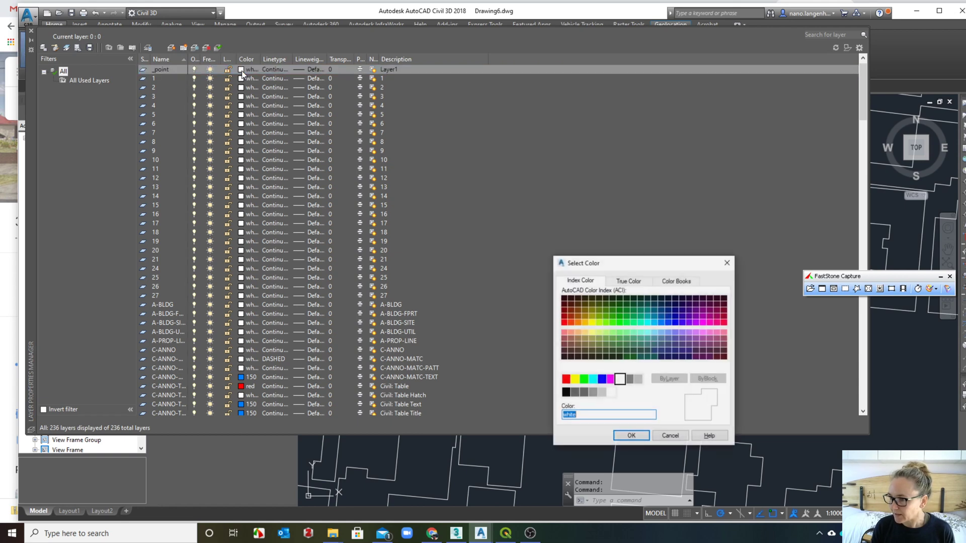
{"action": "left_click", "coordinate": [599, 323]}
{"action": "left_click", "coordinate": [629, 435]}
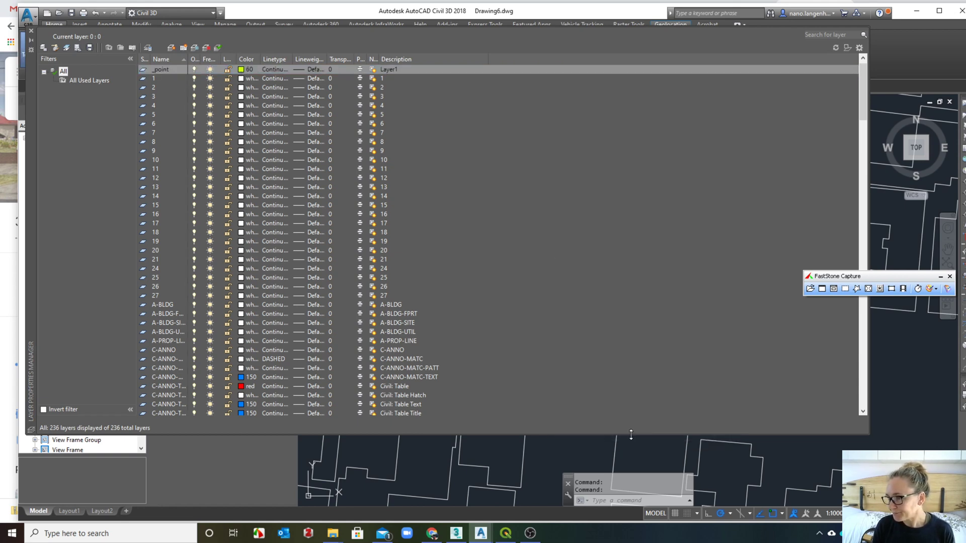
{"action": "left_click", "coordinate": [31, 31]}
Step: Move the Base point marker and its label onto the _point layer
{"action": "left_click", "coordinate": [642, 359]}
{"action": "left_click", "coordinate": [596, 303]}
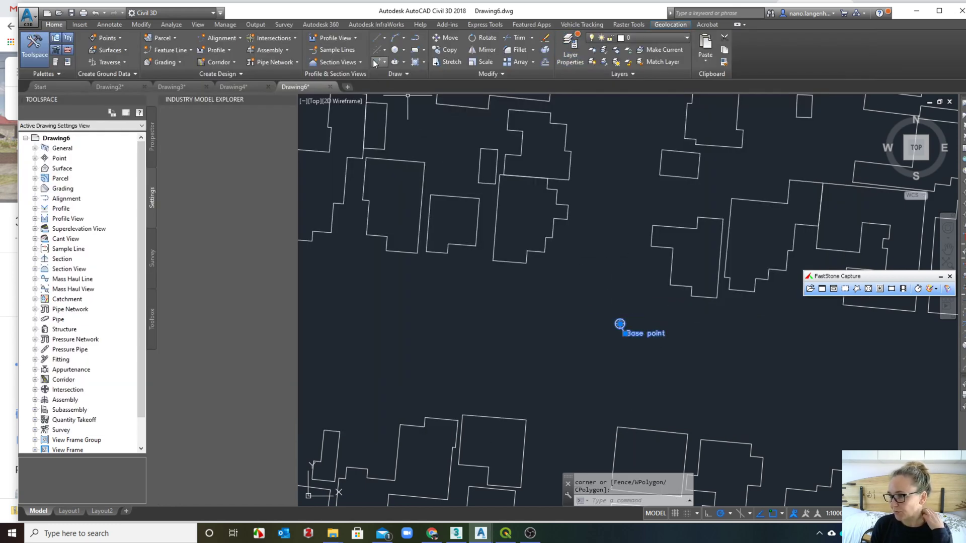
{"action": "left_click", "coordinate": [635, 38]}
{"action": "left_click", "coordinate": [634, 50]}
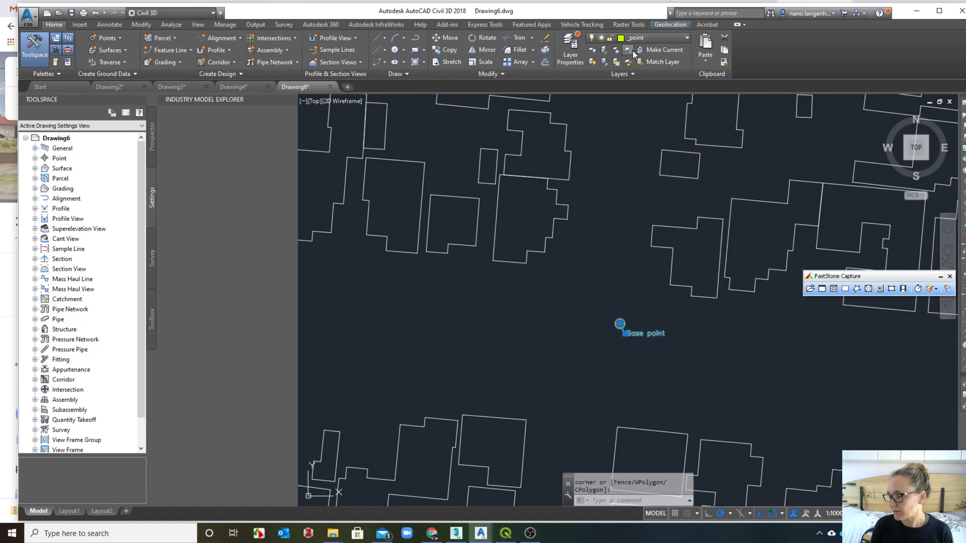
Step: Lock the _point layer in the layer manager and close the manager
{"action": "left_click", "coordinate": [566, 46]}
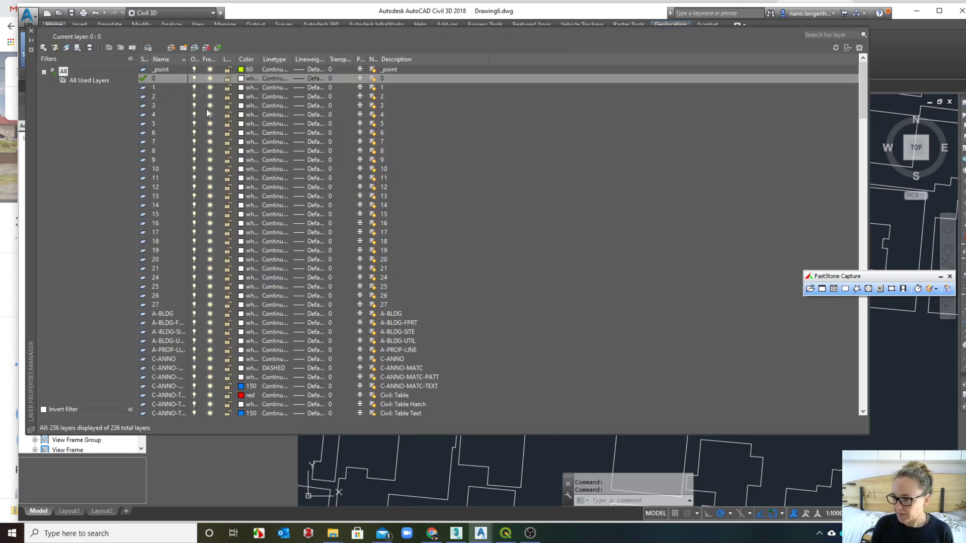
{"action": "left_click", "coordinate": [228, 70]}
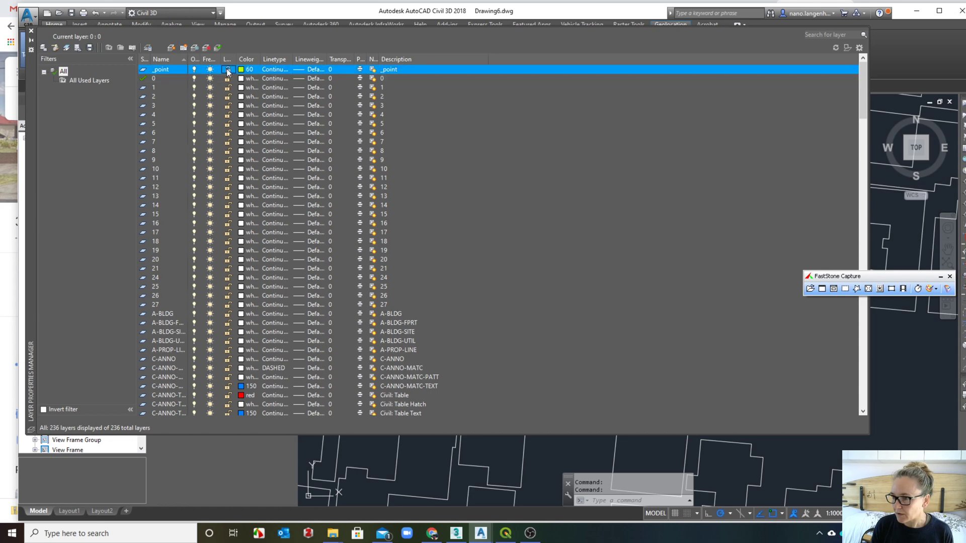
{"action": "left_click", "coordinate": [31, 31]}
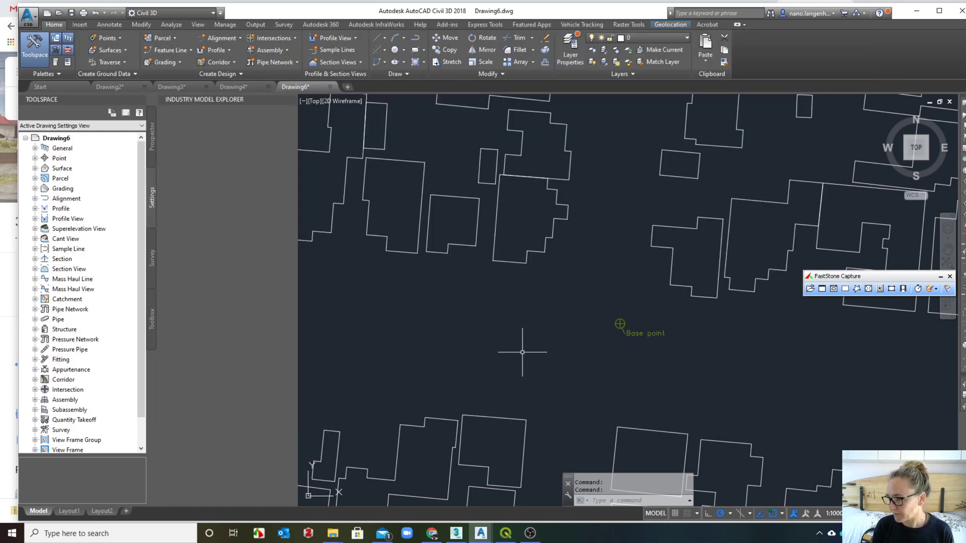
Step: Check the enabled object snaps and draw a horizontal polyline eastward from the centre of the Base point marker
{"action": "middle_click_drag", "start_coordinate": [649, 394], "coordinate": [550, 412]}
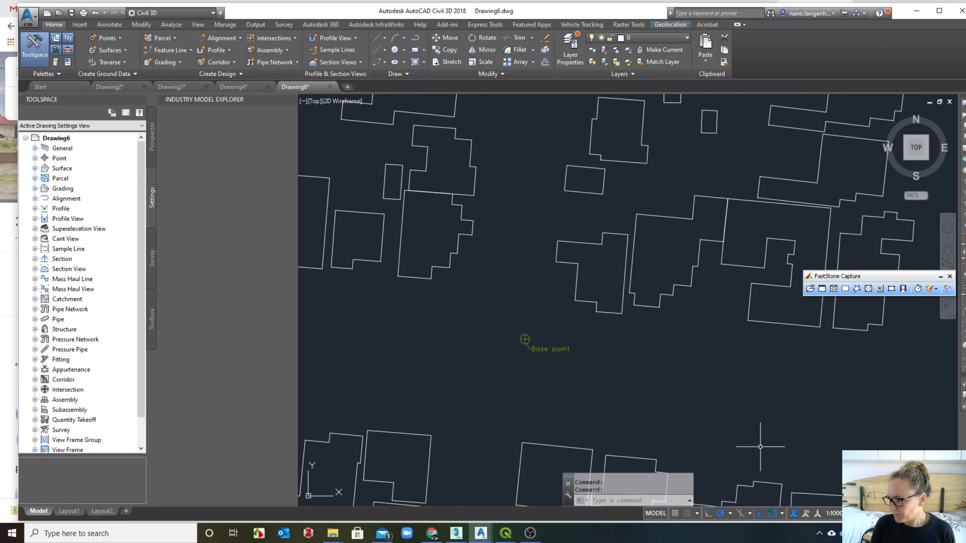
{"action": "left_click", "coordinate": [782, 514]}
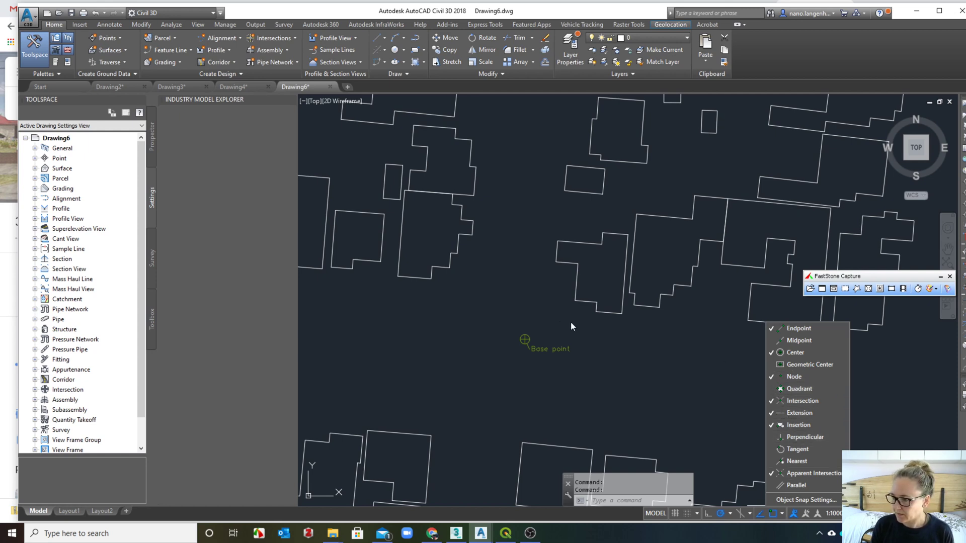
{"action": "key", "text": "Escape"}
{"action": "key", "text": "Escape"}
{"action": "left_click", "coordinate": [554, 330]}
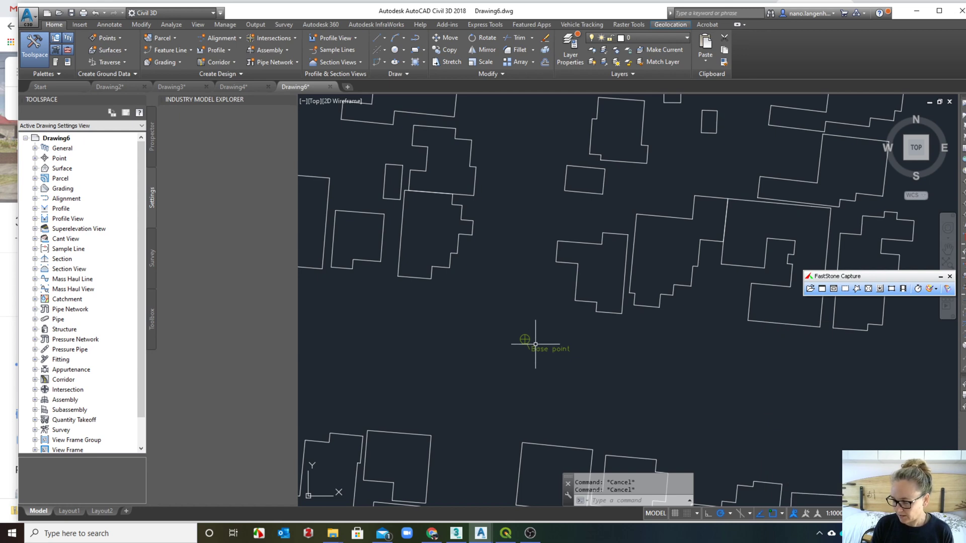
{"action": "type", "text": "pline"}
{"action": "key", "text": "Return"}
{"action": "scroll", "coordinate": [525, 342], "scroll_direction": "up", "scroll_amount": 6}
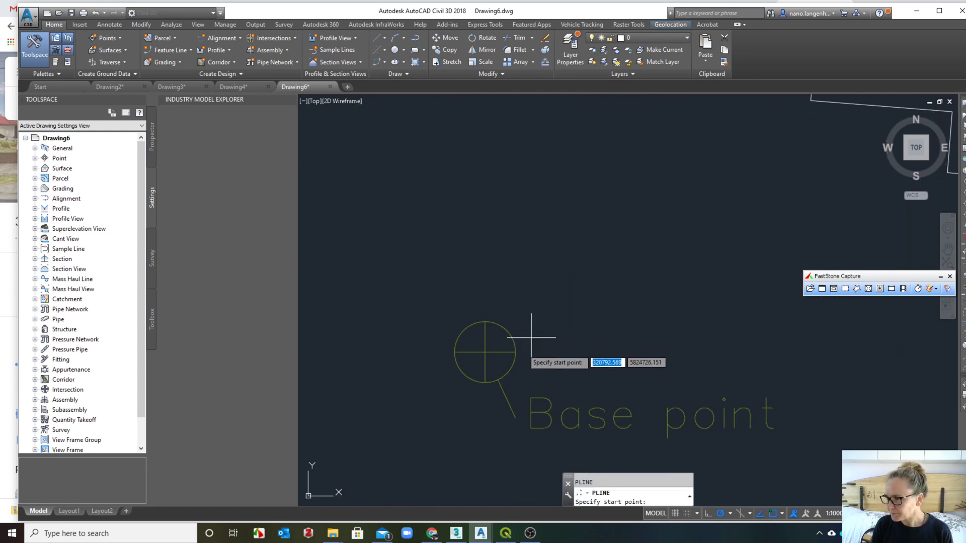
{"action": "left_click", "coordinate": [485, 352]}
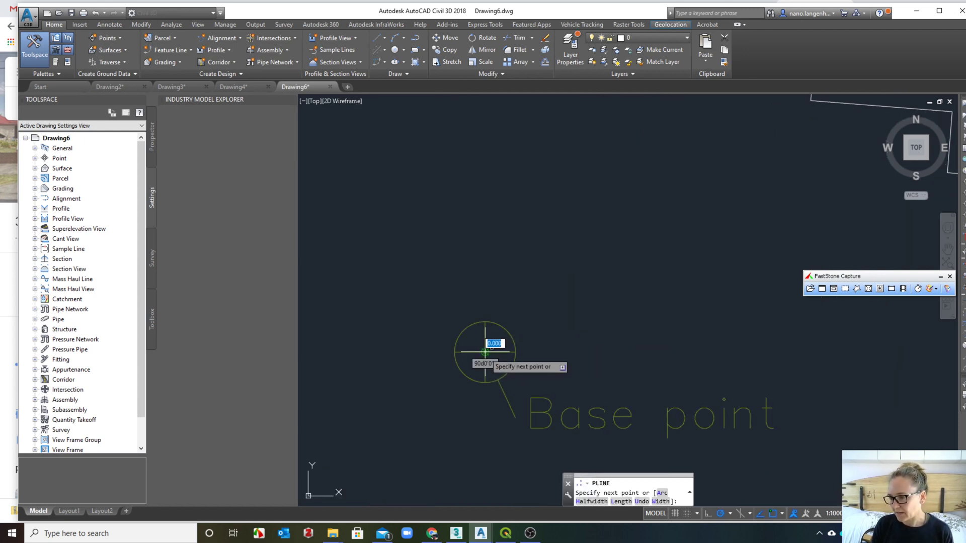
{"action": "left_click", "coordinate": [867, 352]}
{"action": "key", "text": "Return"}
Step: Put the horizontal polyline on the _point layer and clear the selection
{"action": "left_click", "coordinate": [733, 387]}
{"action": "left_click", "coordinate": [664, 326]}
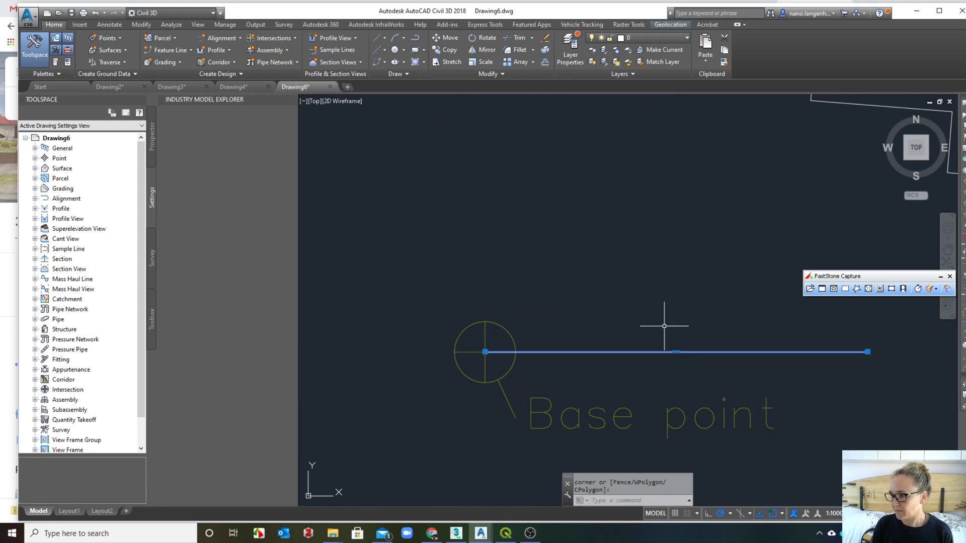
{"action": "left_click", "coordinate": [629, 39]}
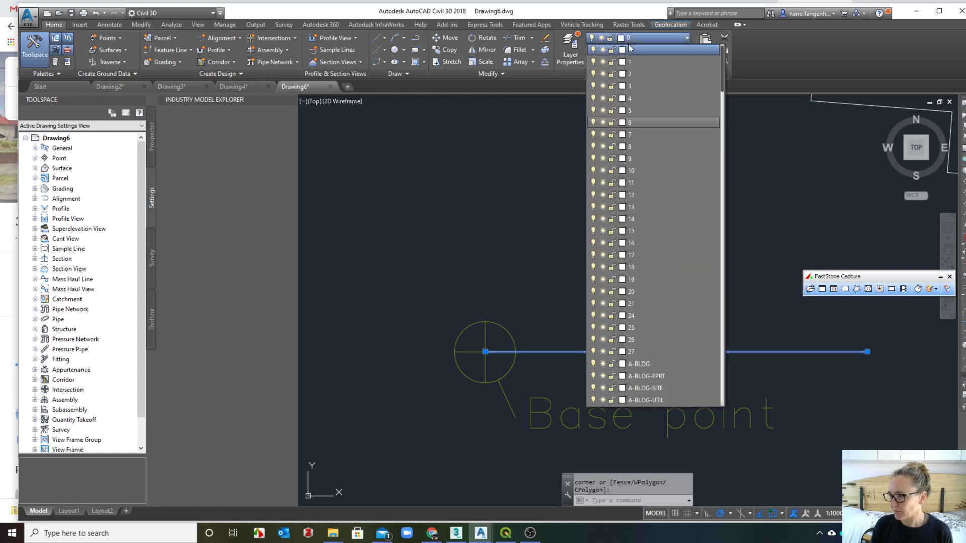
{"action": "scroll", "coordinate": [633, 60], "scroll_direction": "up", "scroll_amount": 1}
{"action": "left_click", "coordinate": [633, 51]}
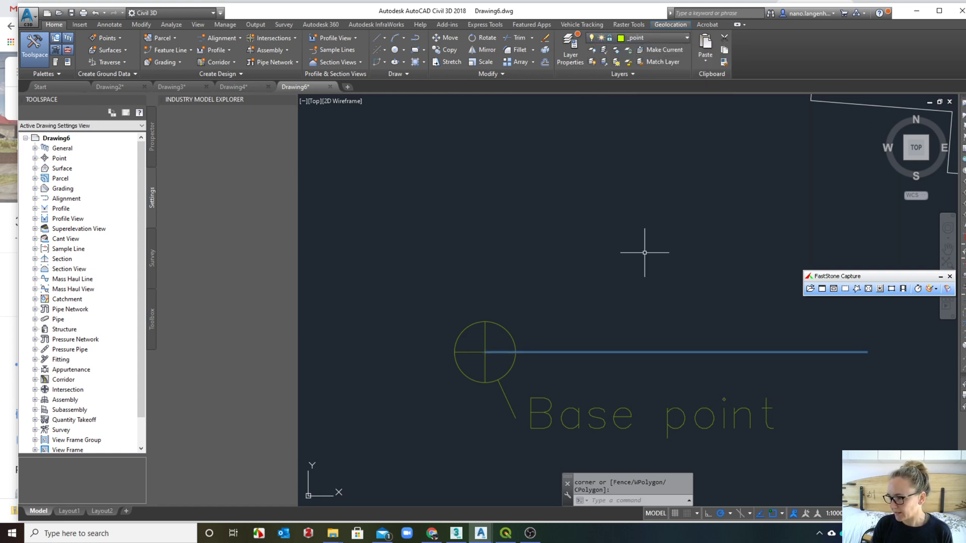
{"action": "key", "text": "Escape"}
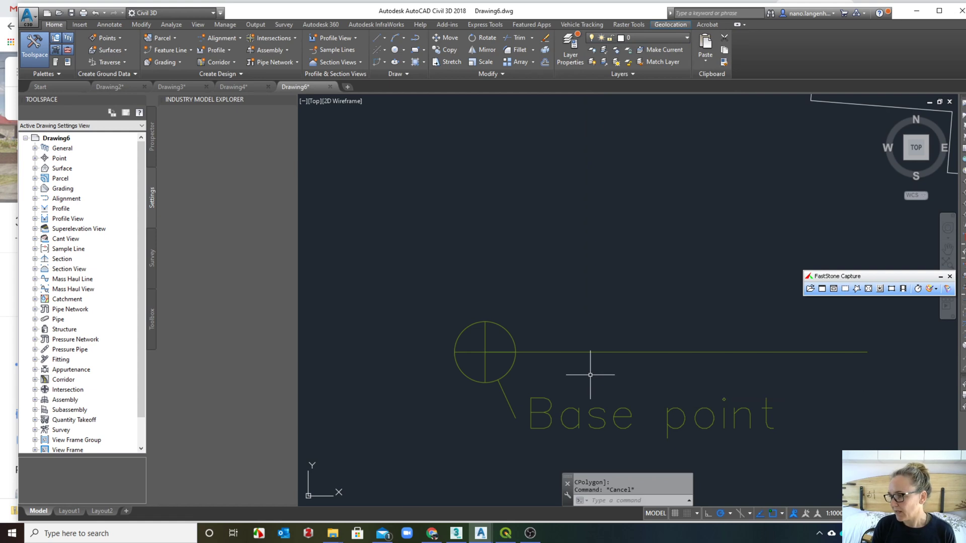
Step: Draw a polyline from the distant drawing origin to the building footprints
{"action": "scroll", "coordinate": [590, 375], "scroll_direction": "down", "scroll_amount": 3}
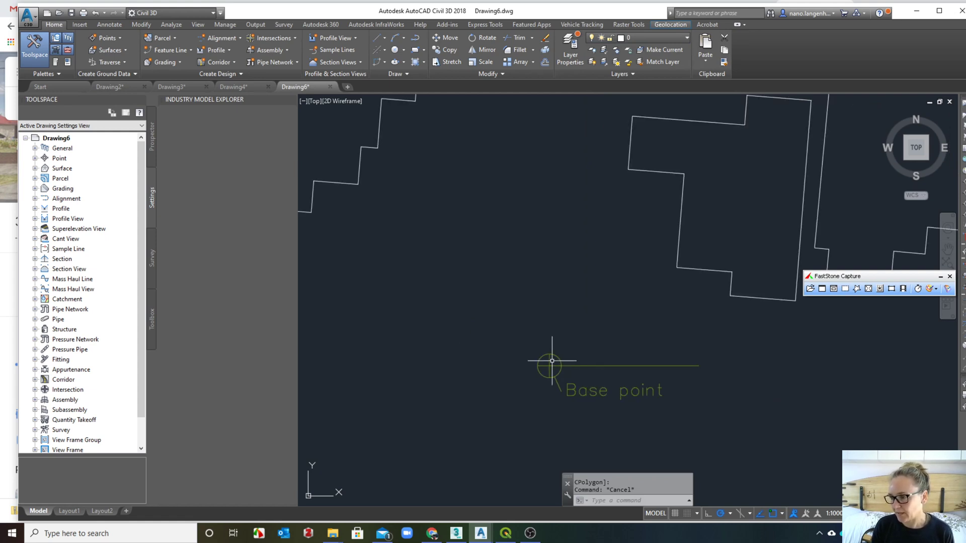
{"action": "scroll", "coordinate": [492, 338], "scroll_direction": "down", "scroll_amount": 5}
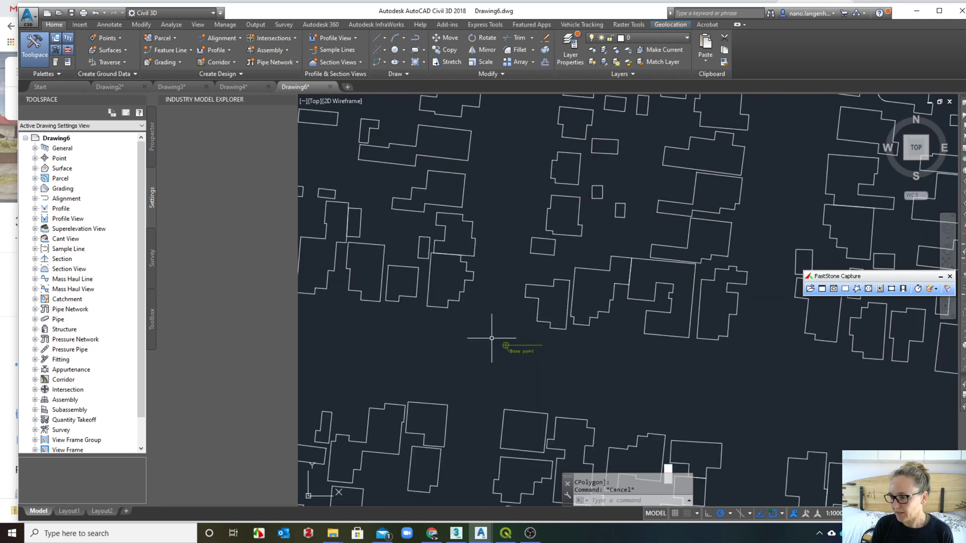
{"action": "type", "text": "pl"}
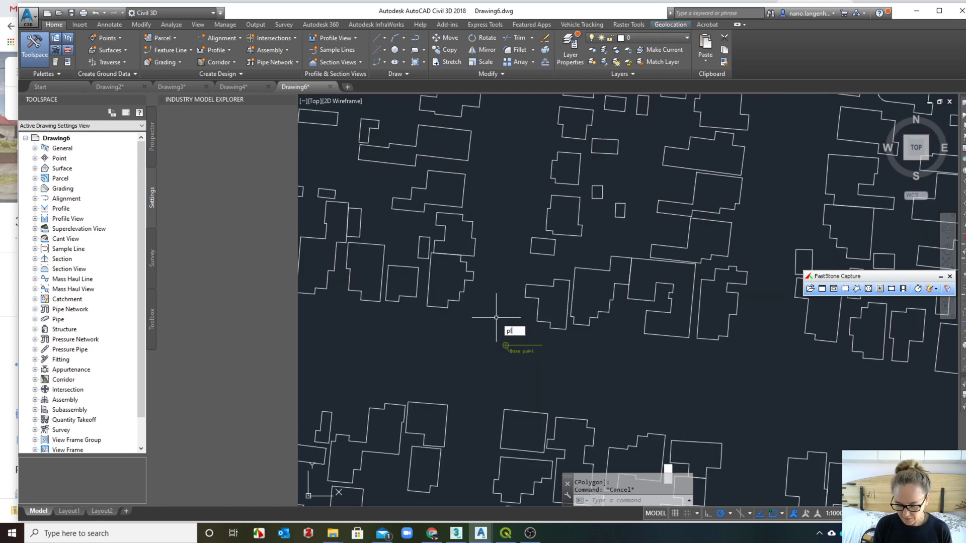
{"action": "key", "text": "Return"}
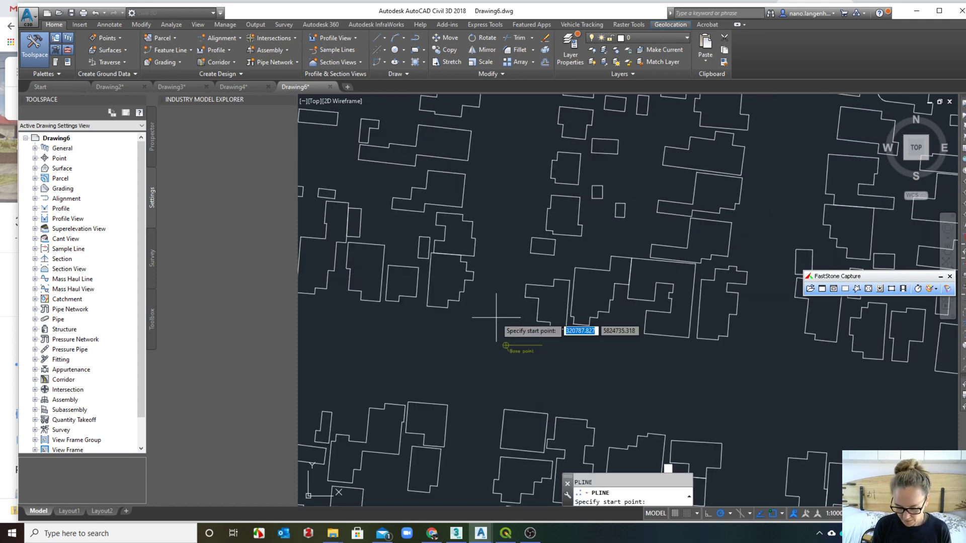
{"action": "left_click", "coordinate": [495, 317]}
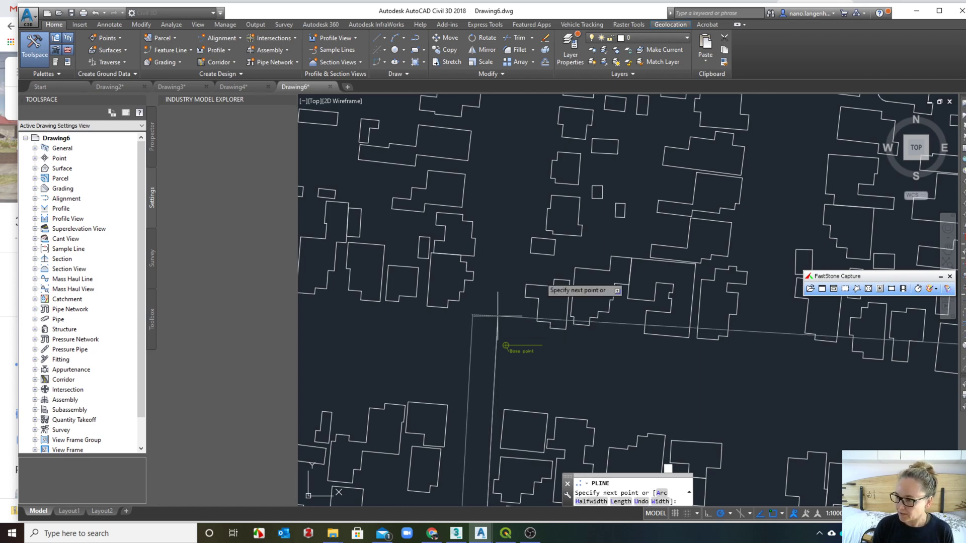
{"action": "scroll", "coordinate": [497, 316], "scroll_direction": "down", "scroll_amount": 10}
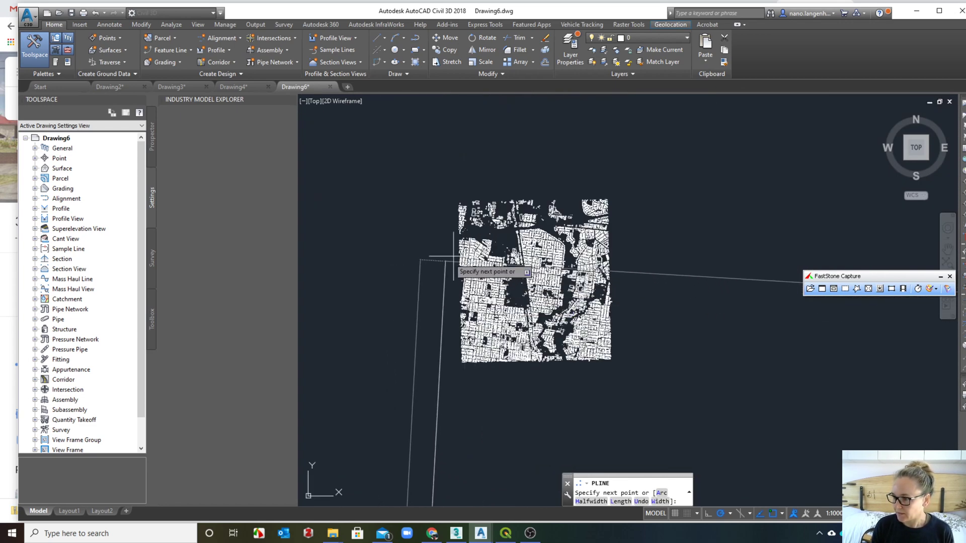
{"action": "left_click", "coordinate": [563, 267]}
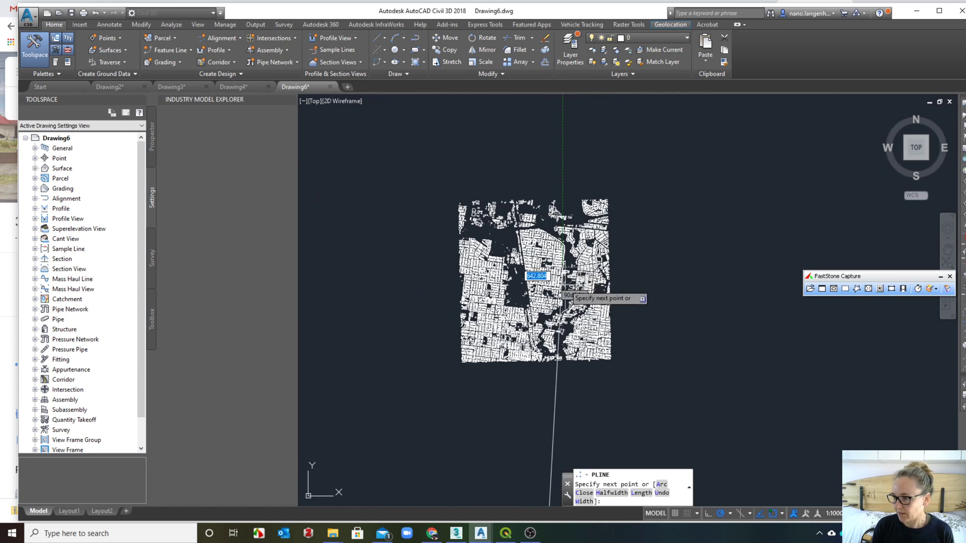
{"action": "key", "text": "Return"}
Step: Inspect the long polyline between the origin and the building footprints, and erase it
{"action": "scroll", "coordinate": [480, 248], "scroll_direction": "down", "scroll_amount": 4}
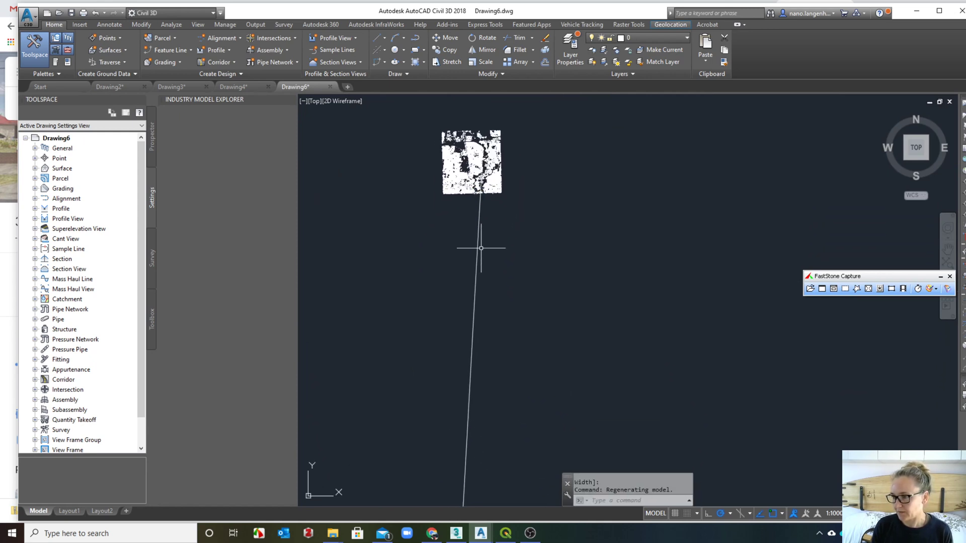
{"action": "scroll", "coordinate": [613, 369], "scroll_direction": "down", "scroll_amount": 5}
{"action": "middle_click_drag", "start_coordinate": [615, 371], "coordinate": [512, 305]}
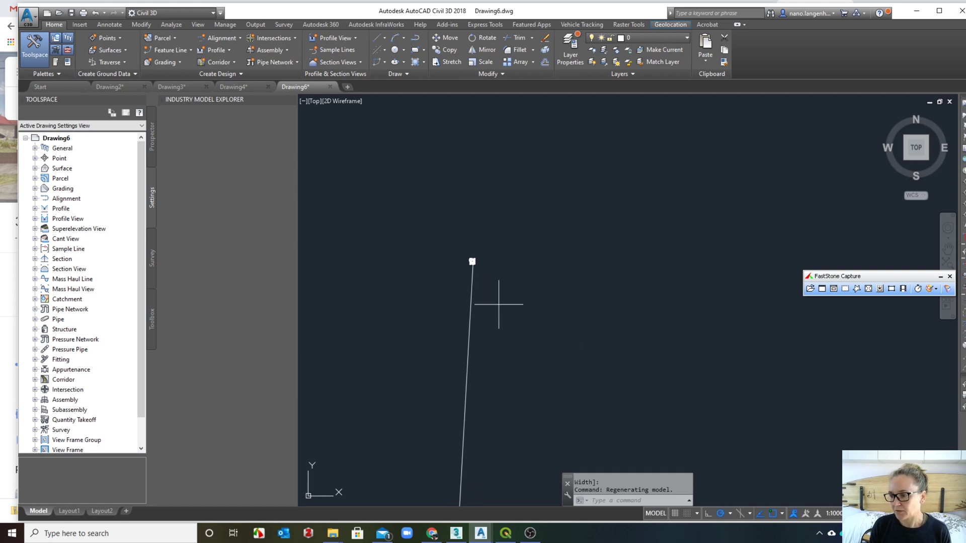
{"action": "left_click", "coordinate": [499, 305]}
{"action": "left_click", "coordinate": [456, 291]}
{"action": "type", "text": "e"}
{"action": "key", "text": "Return"}
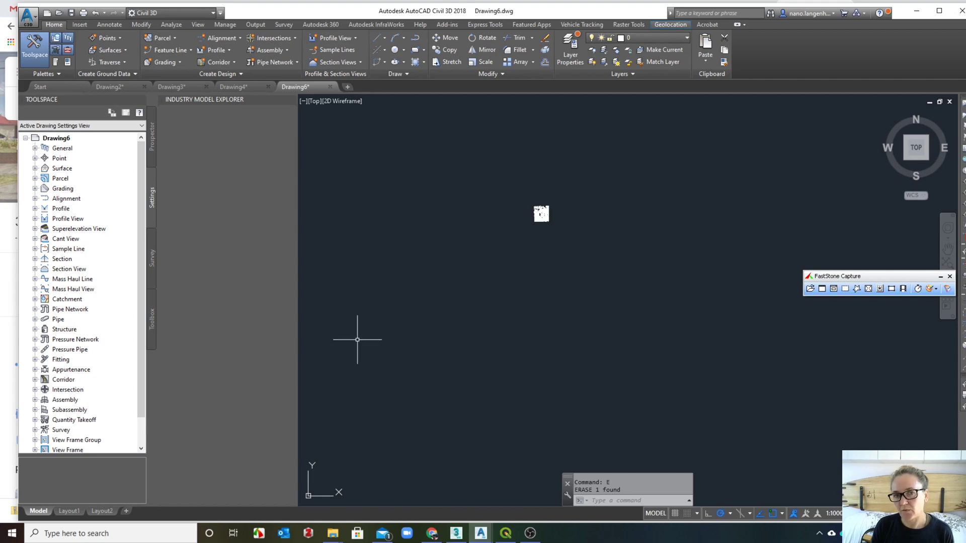
Step: Locate the Base point marker among the building footprints and bring it into close view
{"action": "scroll", "coordinate": [535, 221], "scroll_direction": "up", "scroll_amount": 4}
{"action": "scroll", "coordinate": [534, 221], "scroll_direction": "up", "scroll_amount": 5}
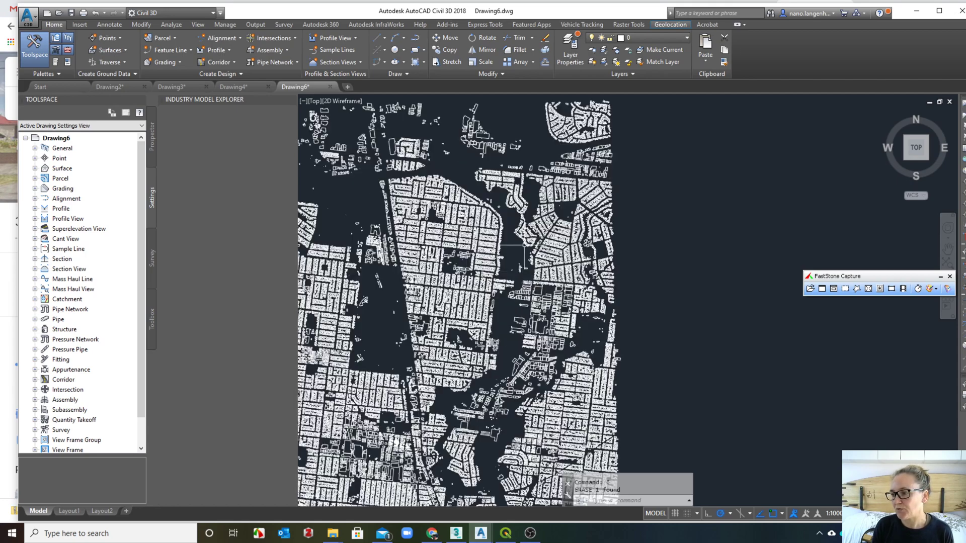
{"action": "scroll", "coordinate": [403, 348], "scroll_direction": "up", "scroll_amount": 3}
{"action": "middle_click_drag", "start_coordinate": [405, 229], "coordinate": [409, 379]}
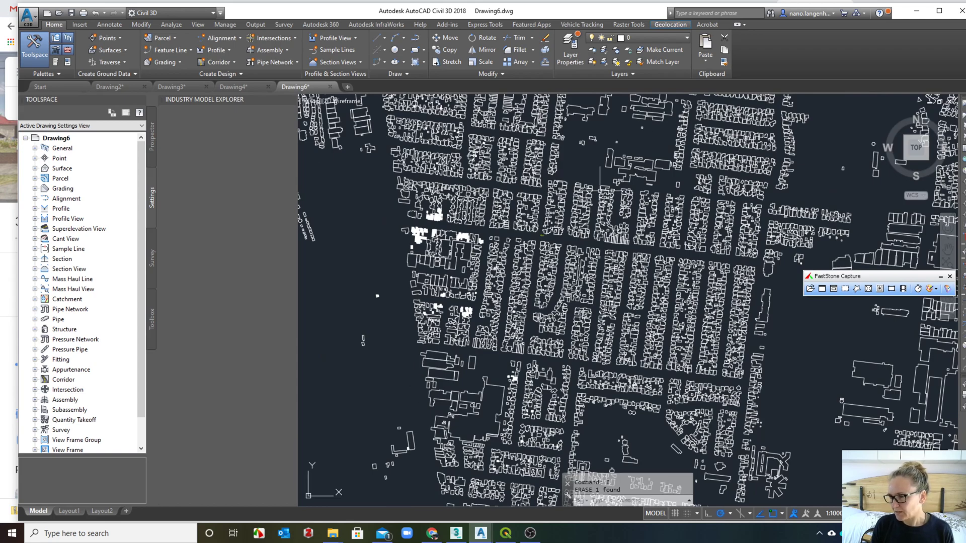
{"action": "scroll", "coordinate": [536, 237], "scroll_direction": "up", "scroll_amount": 5}
{"action": "scroll", "coordinate": [536, 236], "scroll_direction": "down", "scroll_amount": 5}
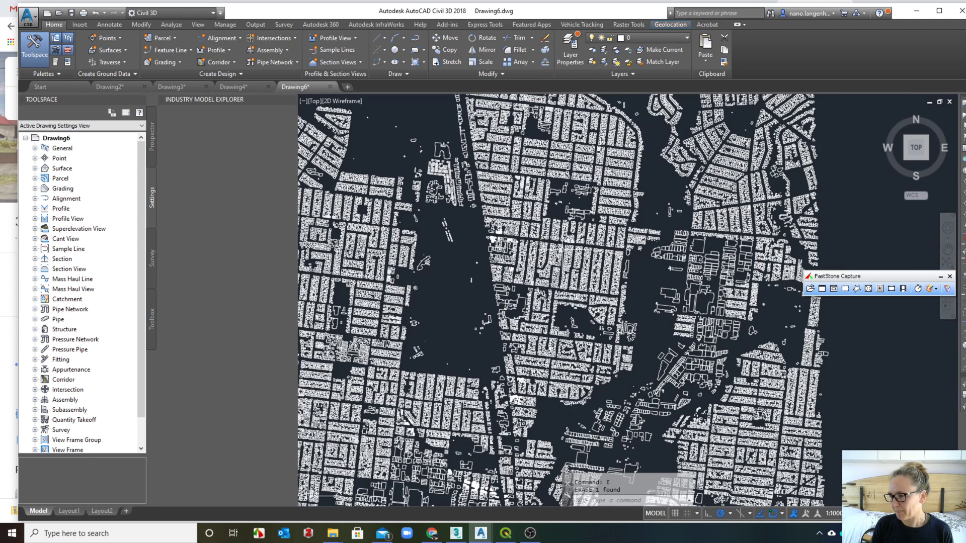
{"action": "scroll", "coordinate": [550, 298], "scroll_direction": "up", "scroll_amount": 5}
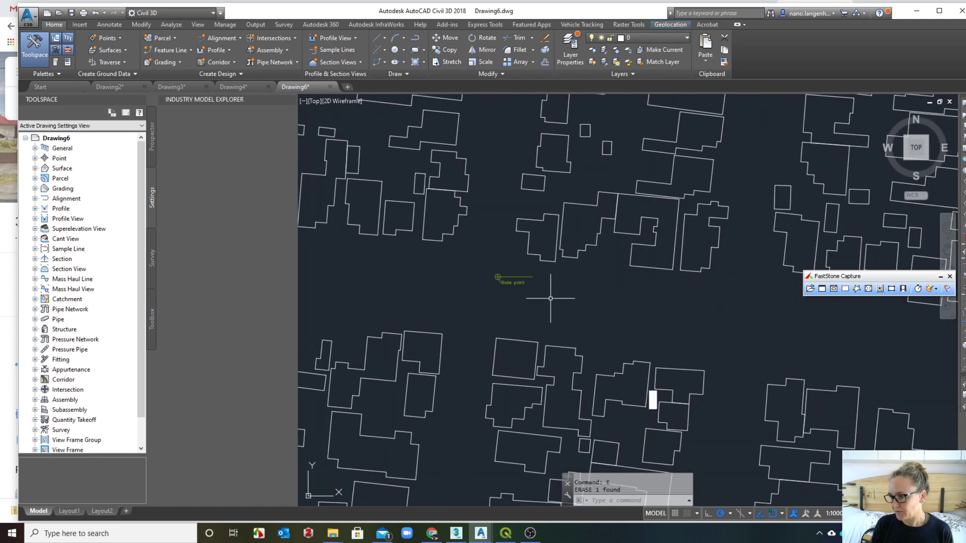
{"action": "scroll", "coordinate": [550, 298], "scroll_direction": "up", "scroll_amount": 2}
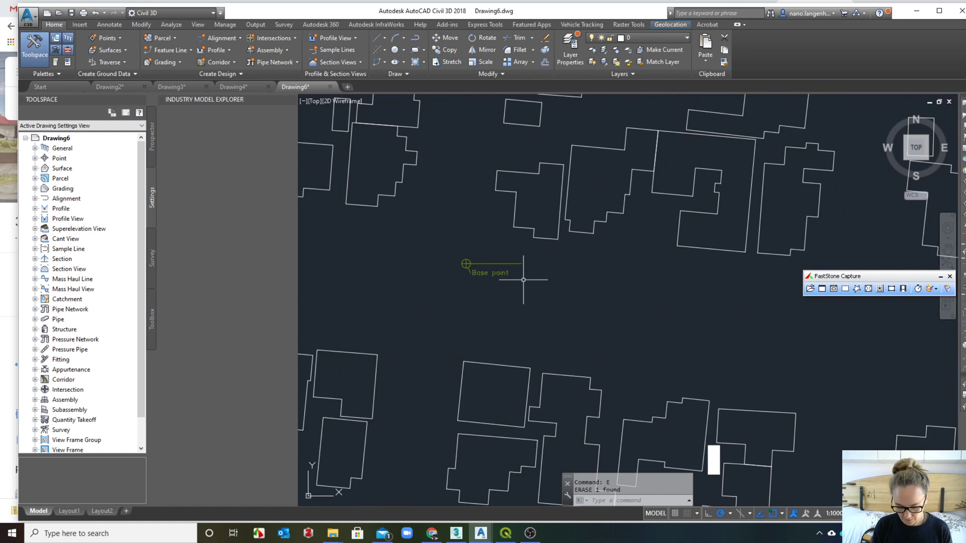
Step: Align the UCS to the horizontal polyline at the Base point marker using the Object option
{"action": "type", "text": "ucs"}
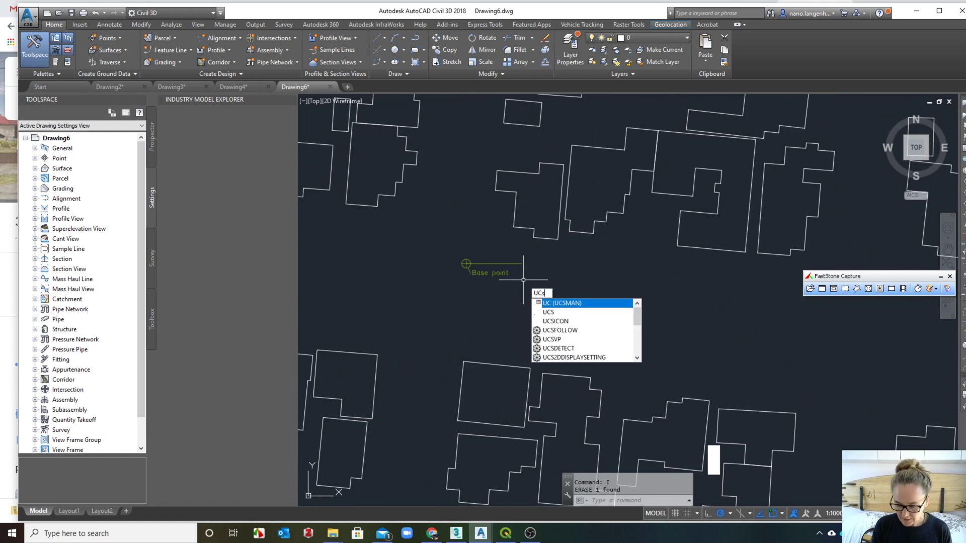
{"action": "key", "text": "Return"}
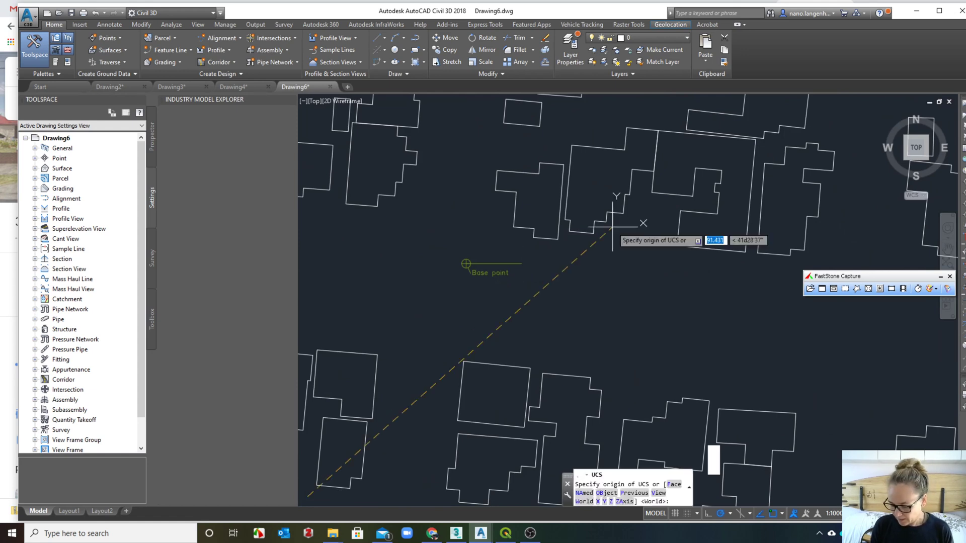
{"action": "type", "text": "ob"}
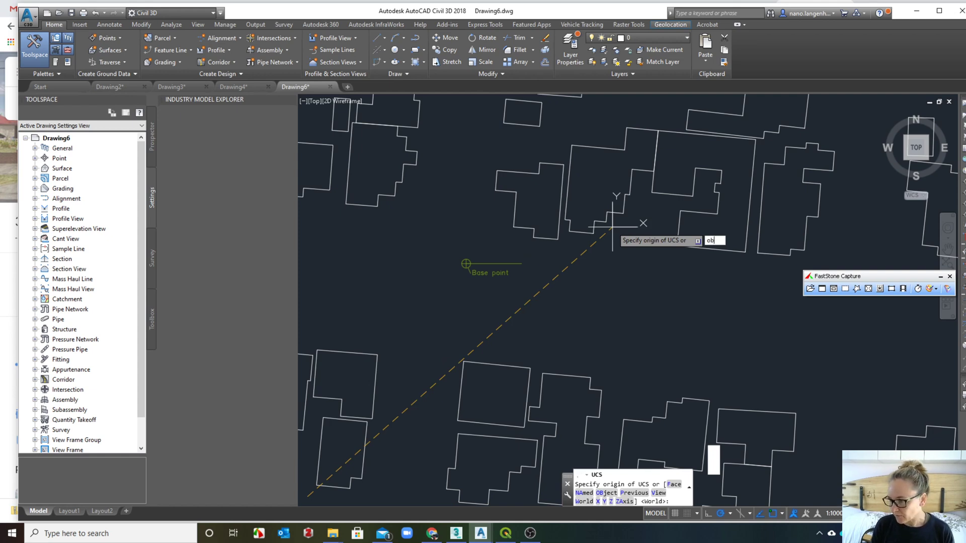
{"action": "key", "text": "Return"}
{"action": "scroll", "coordinate": [475, 258], "scroll_direction": "up", "scroll_amount": 5}
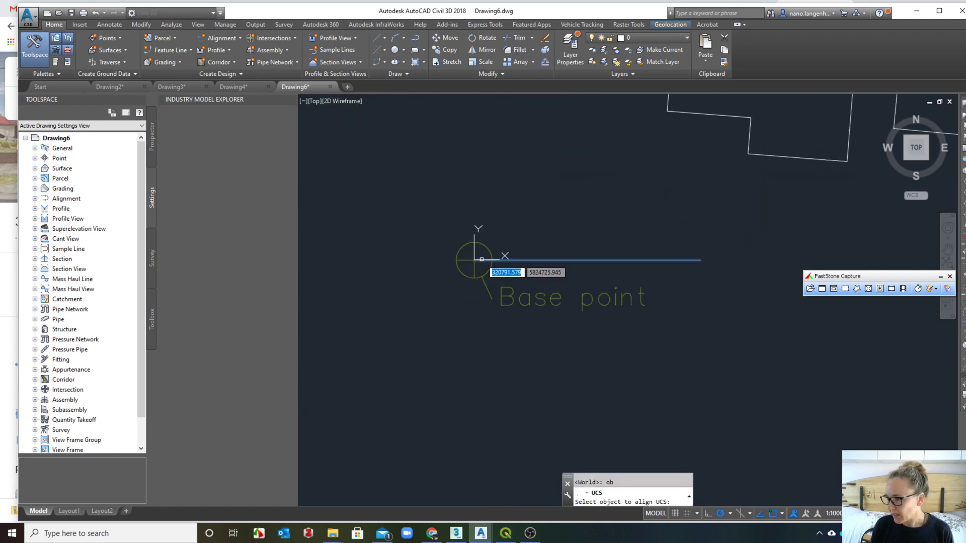
{"action": "left_click", "coordinate": [481, 259]}
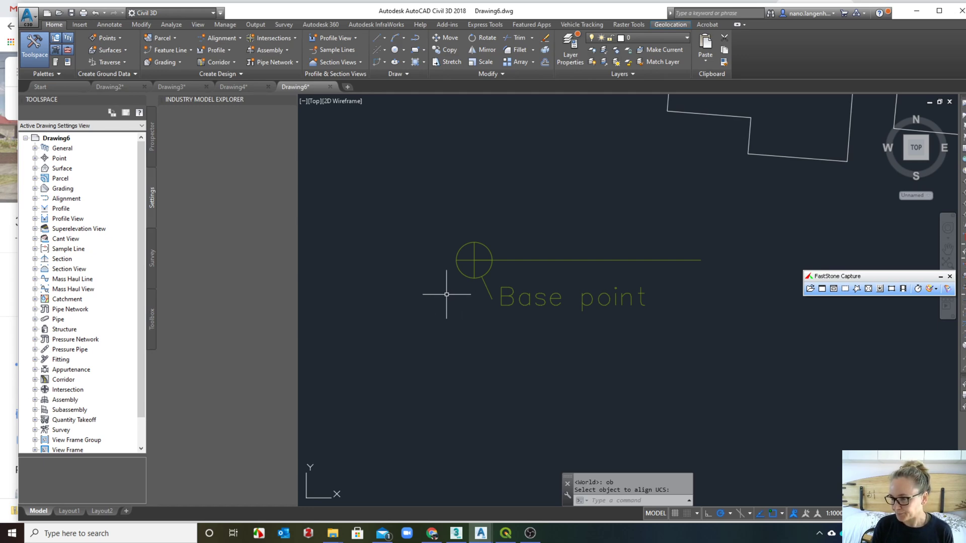
{"action": "scroll", "coordinate": [445, 289], "scroll_direction": "down", "scroll_amount": 8}
{"action": "scroll", "coordinate": [446, 289], "scroll_direction": "down", "scroll_amount": 3}
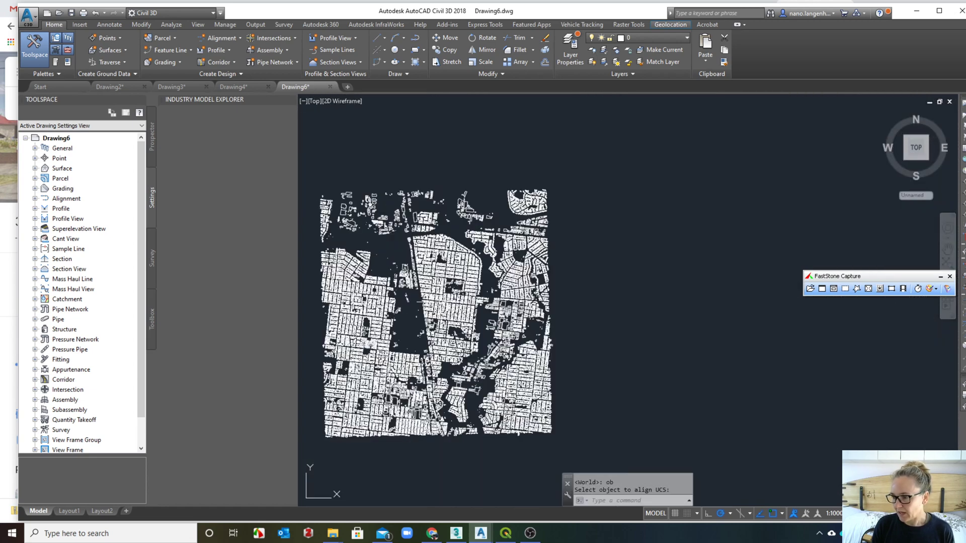
Step: Select all the building footprints and start writing them out as a block with WBLOCK, dismissing the locked-layer notice
{"action": "left_click", "coordinate": [568, 444]}
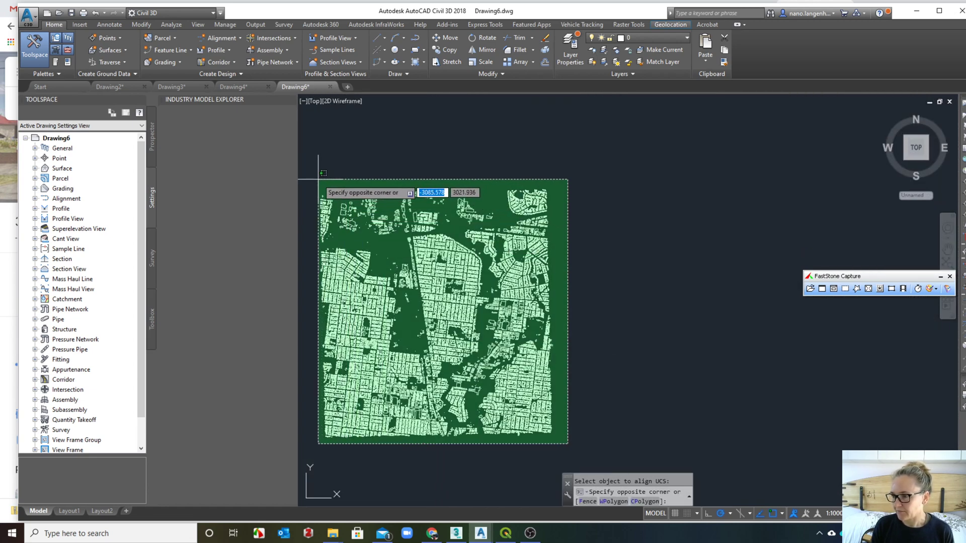
{"action": "left_click", "coordinate": [316, 180]}
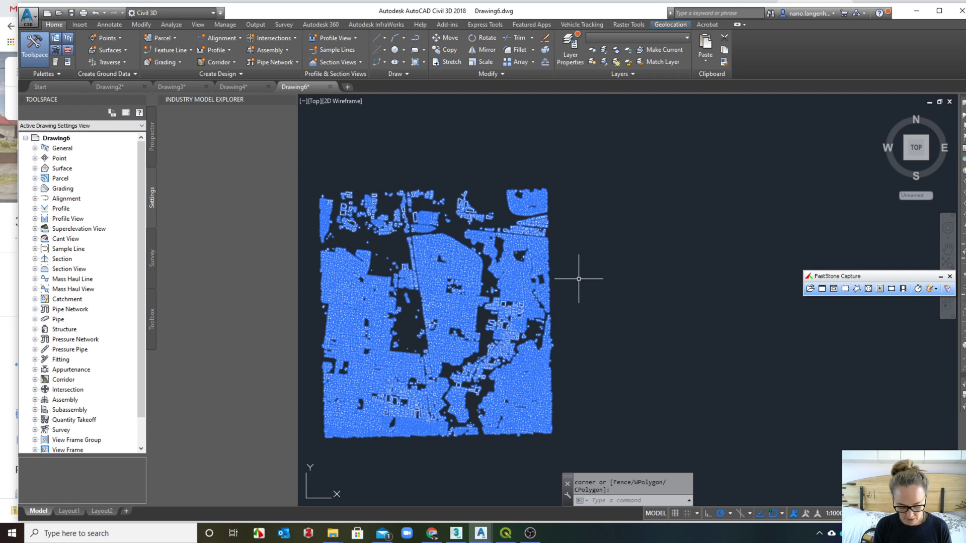
{"action": "type", "text": "WBLOCK"}
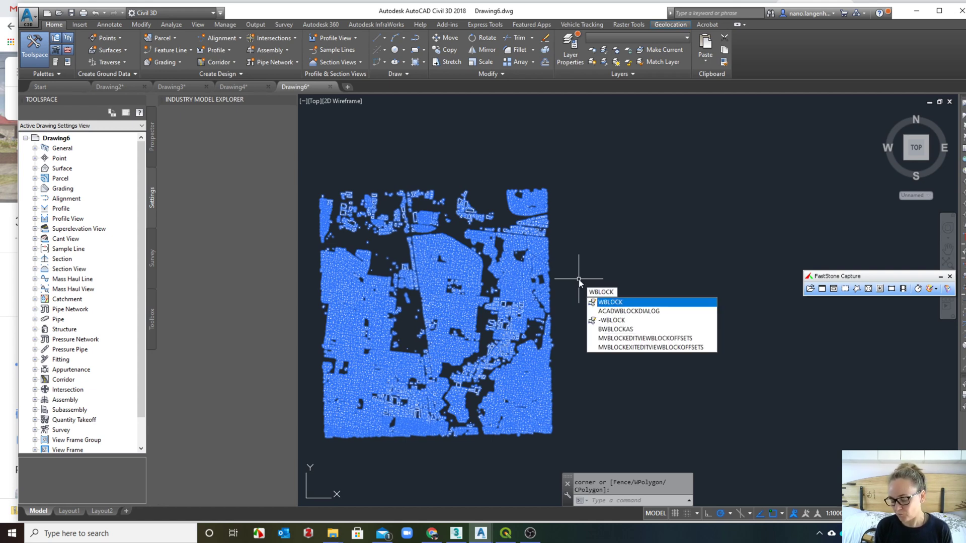
{"action": "key", "text": "Return"}
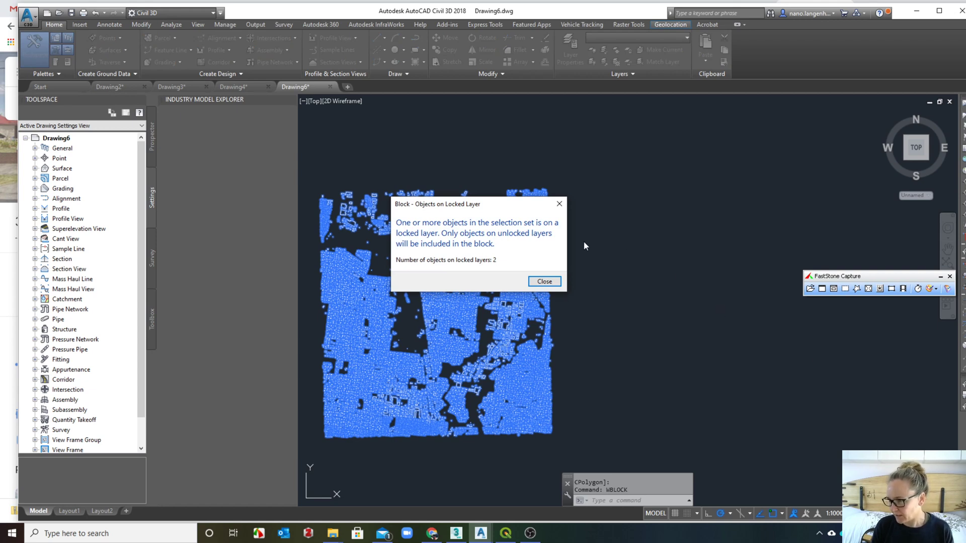
{"action": "left_click", "coordinate": [545, 281]}
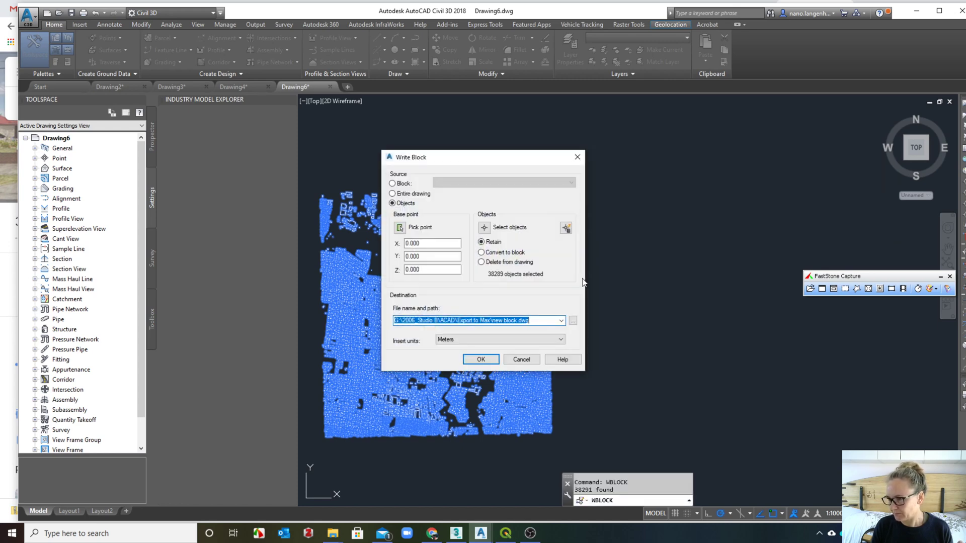
Step: Write the selected footprints in meters to Zero_adj_fawkner.dwg in the Export to Max folder, replacing the existing file and excluding AutoCAD Map information
{"action": "left_click", "coordinate": [573, 321]}
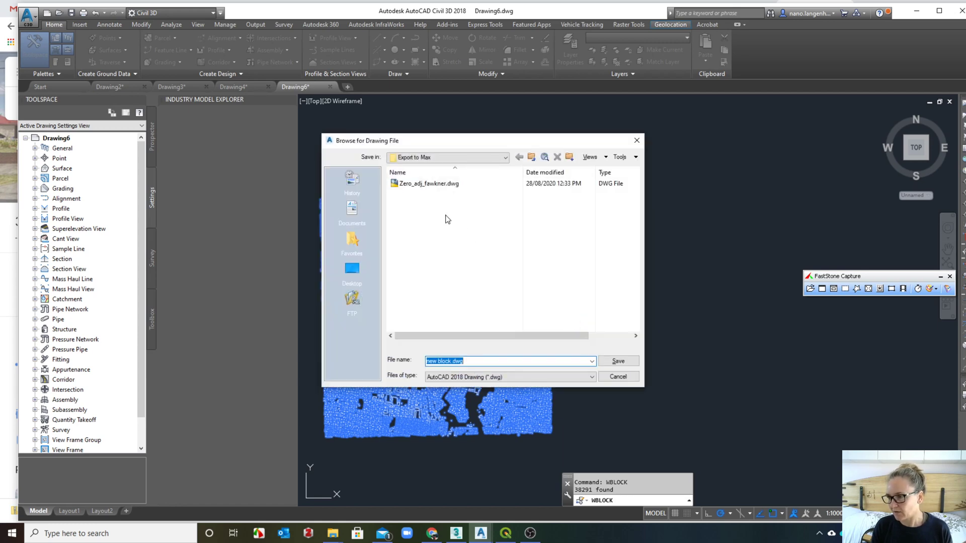
{"action": "left_click", "coordinate": [434, 184]}
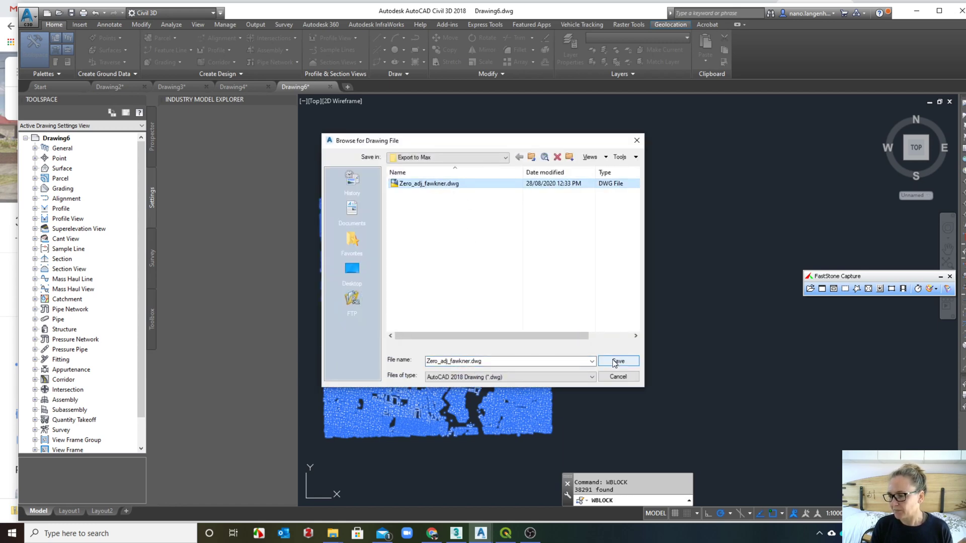
{"action": "left_click", "coordinate": [616, 361]}
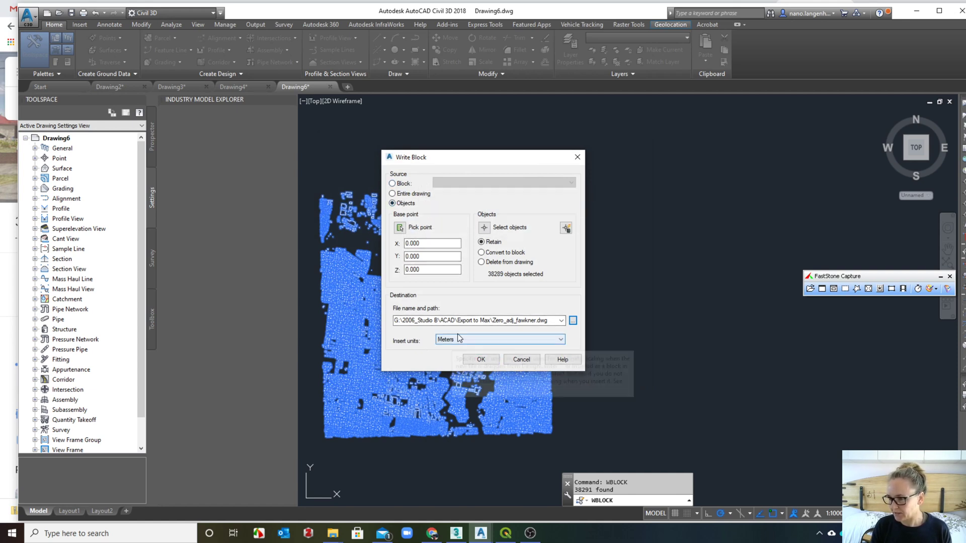
{"action": "left_click", "coordinate": [477, 360]}
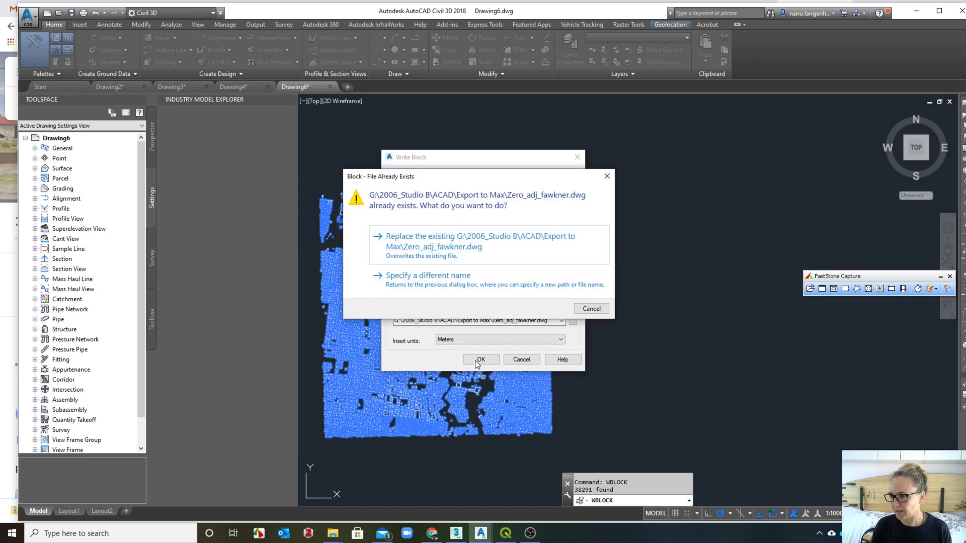
{"action": "left_click", "coordinate": [450, 249]}
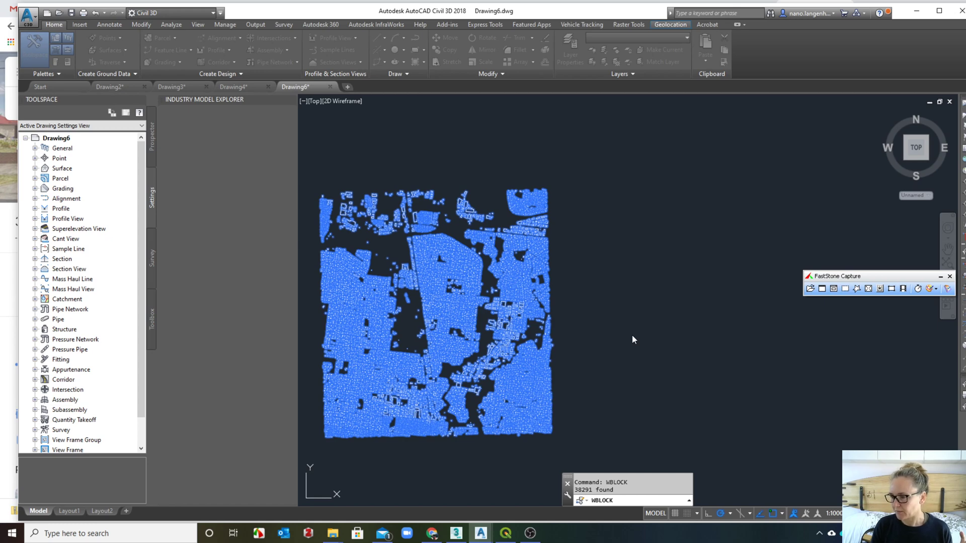
{"action": "key", "text": "Return"}
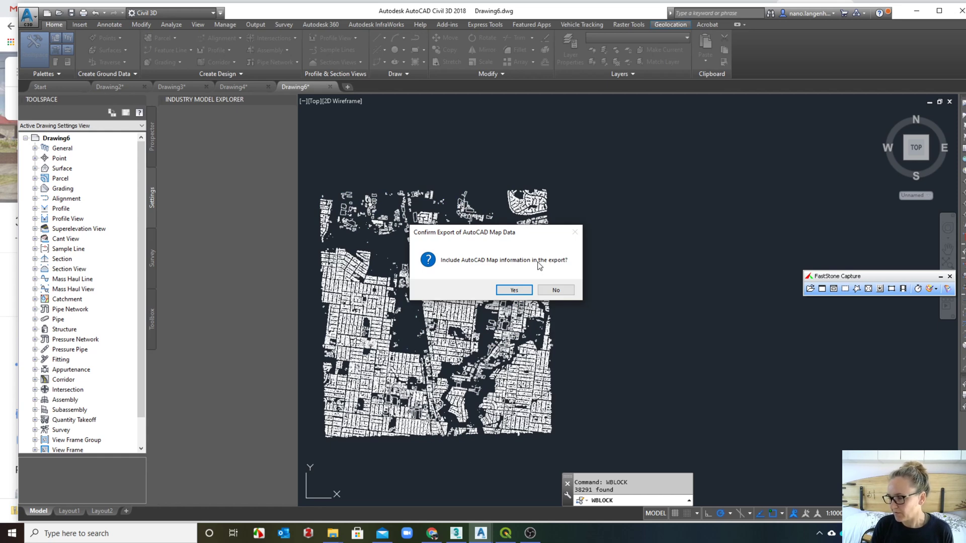
{"action": "left_click", "coordinate": [551, 290]}
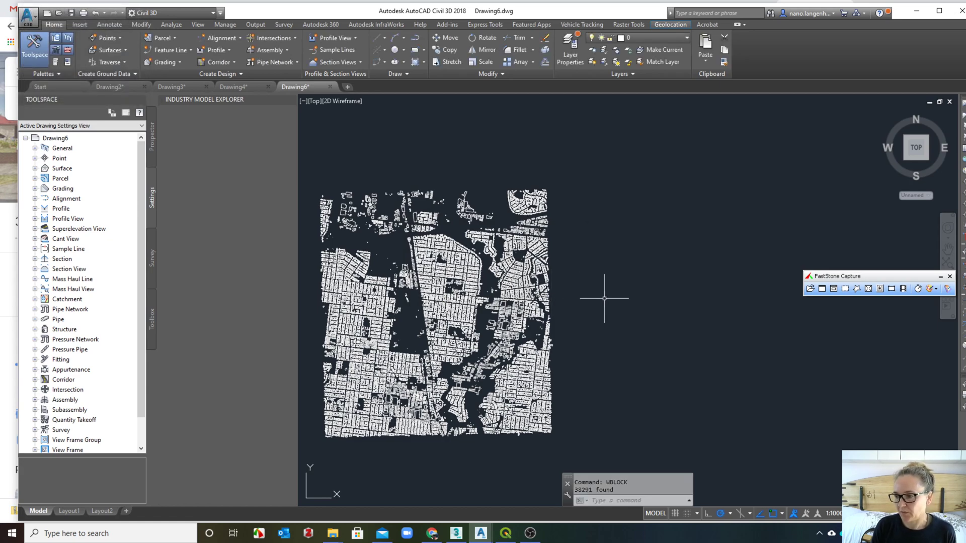
{"action": "scroll", "coordinate": [440, 262], "scroll_direction": "up", "scroll_amount": 8}
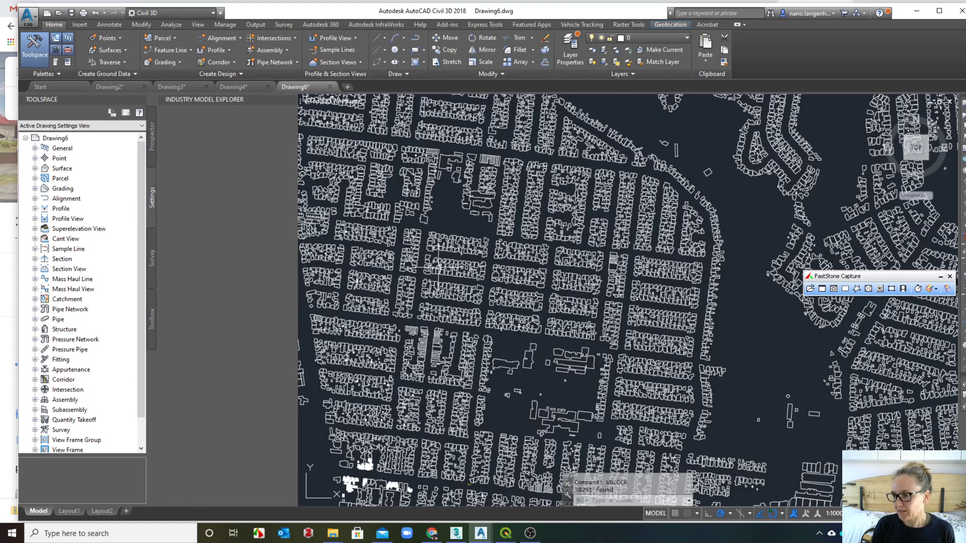
{"action": "scroll", "coordinate": [542, 366], "scroll_direction": "up", "scroll_amount": 4}
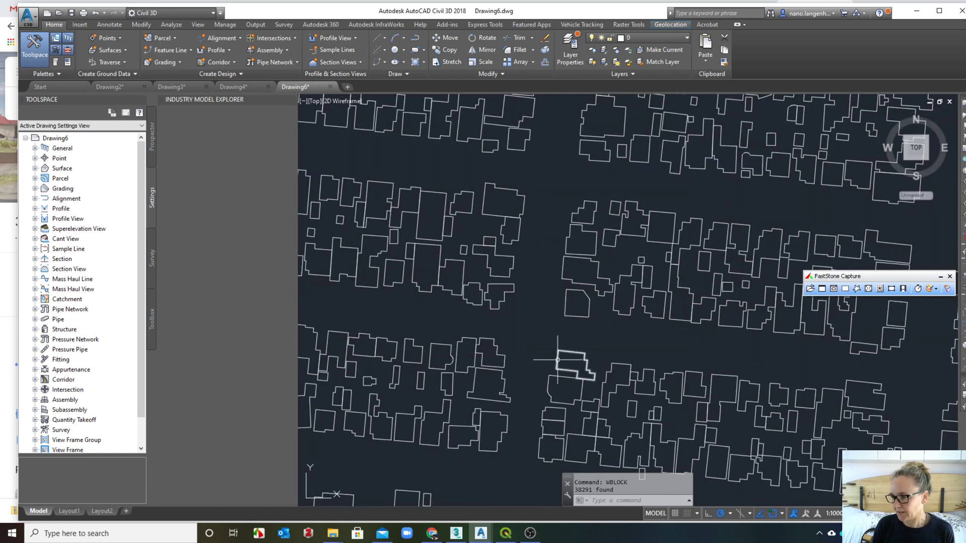
{"action": "left_click", "coordinate": [558, 355]}
{"action": "scroll", "coordinate": [557, 357], "scroll_direction": "up", "scroll_amount": 3}
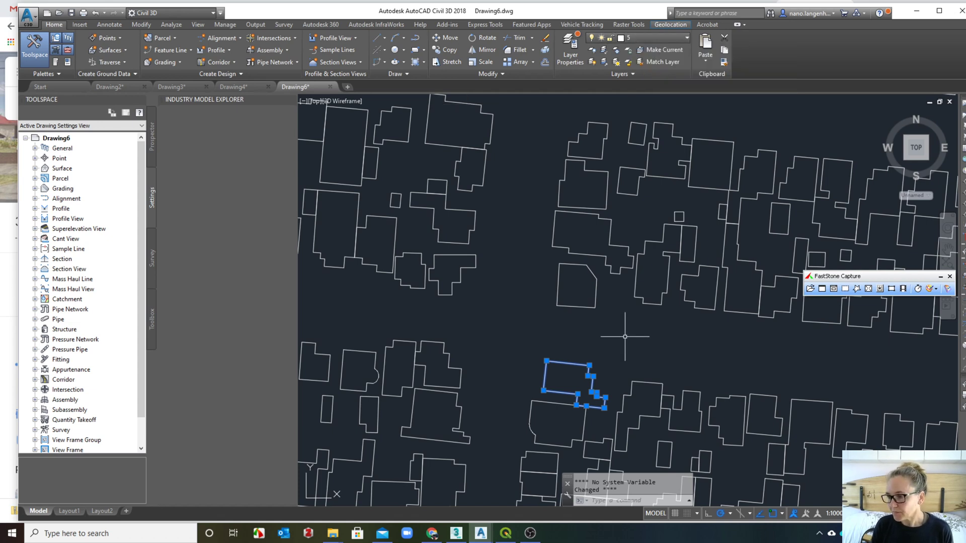
{"action": "key", "text": "Escape"}
{"action": "key", "text": "Escape"}
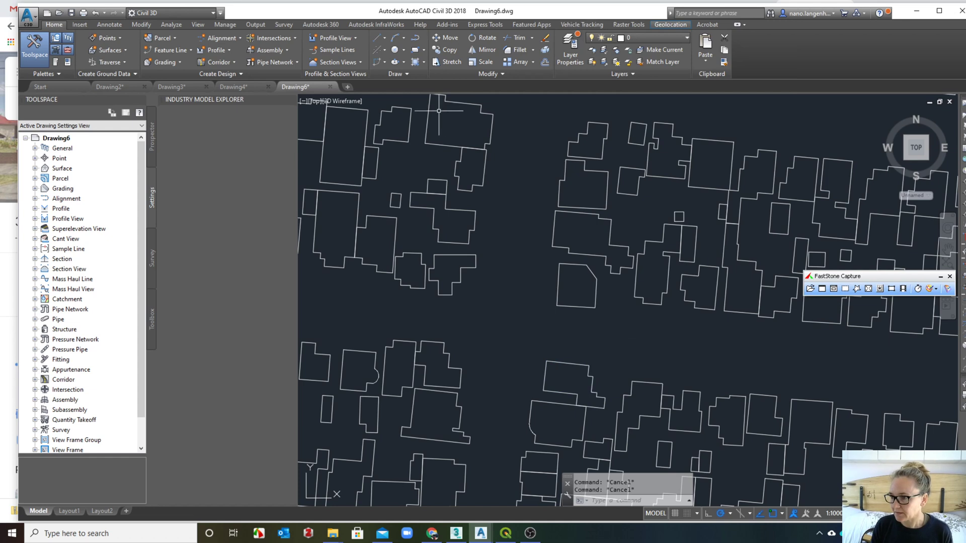
Step: Open the exported drawing Zero_adj_fawkner.dwg from the recent documents
{"action": "left_click", "coordinate": [30, 20]}
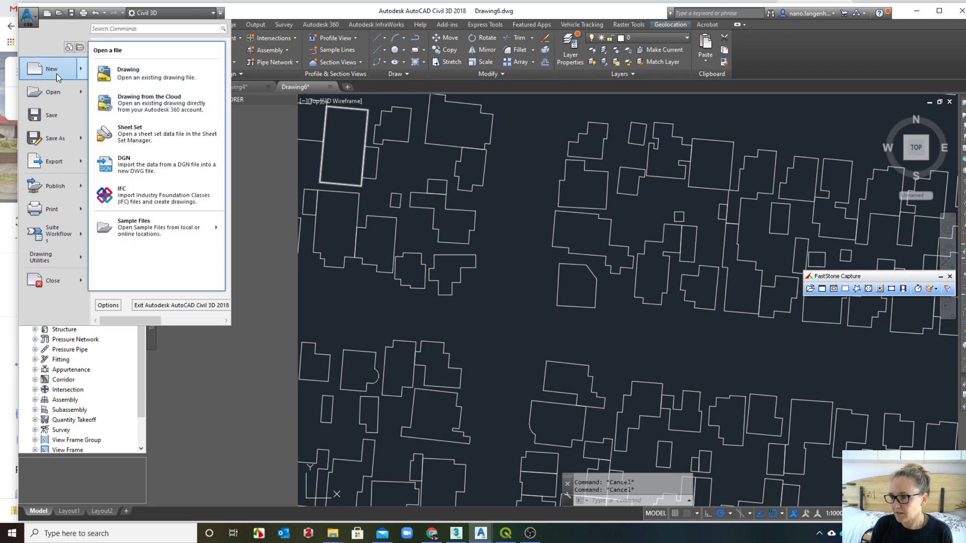
{"action": "left_click", "coordinate": [69, 47]}
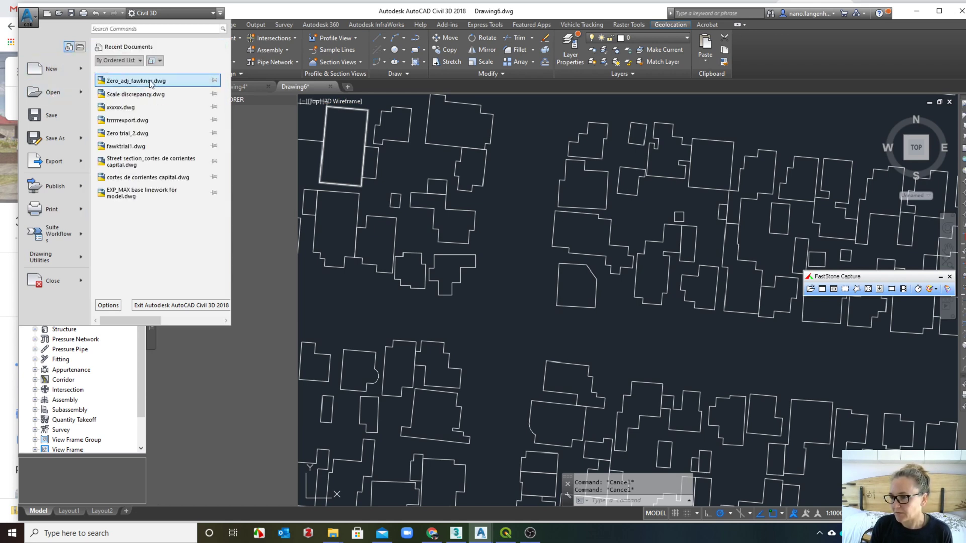
{"action": "mouse_move", "coordinate": [125, 83]}
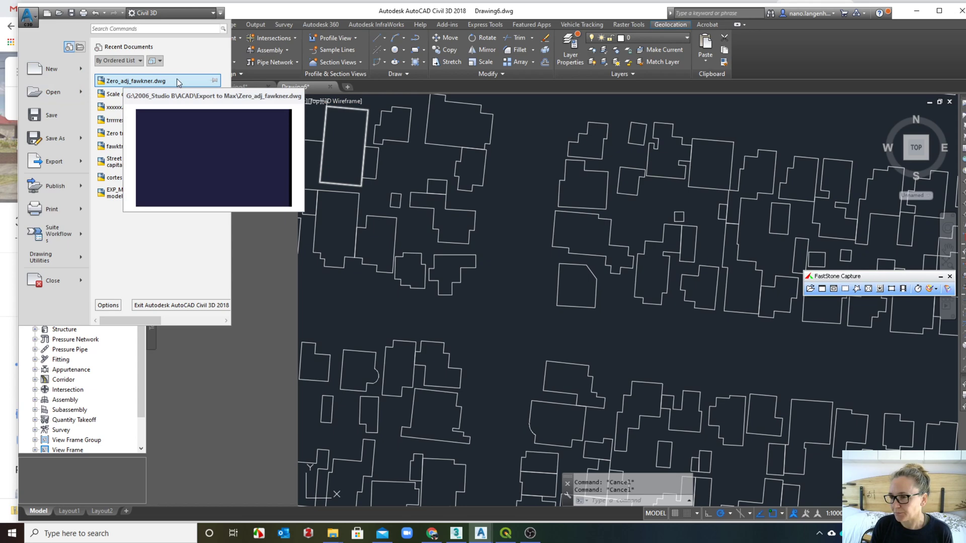
{"action": "left_click", "coordinate": [149, 81]}
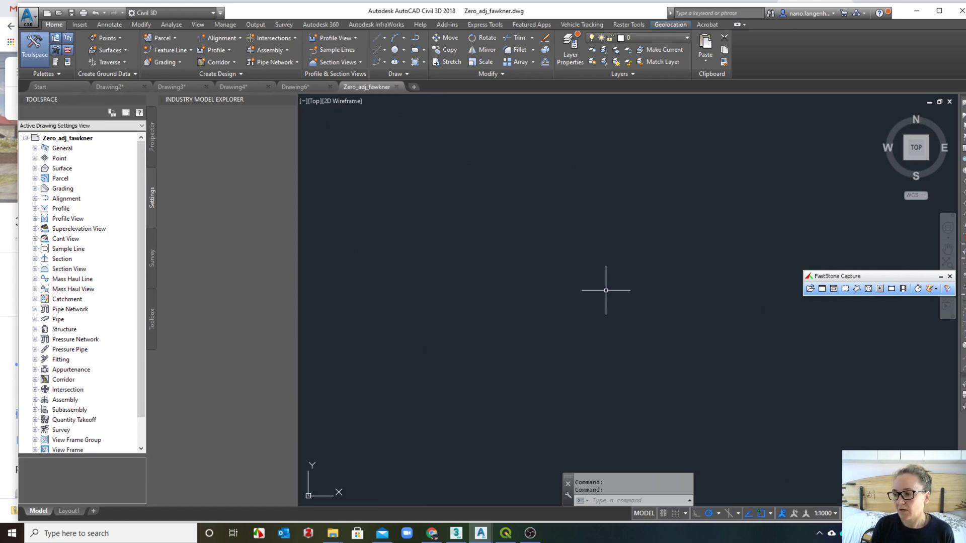
Step: Zoom to the drawing's extents to bring all the exported building footprints into view
{"action": "middle_click_drag", "start_coordinate": [581, 310], "coordinate": [565, 293]}
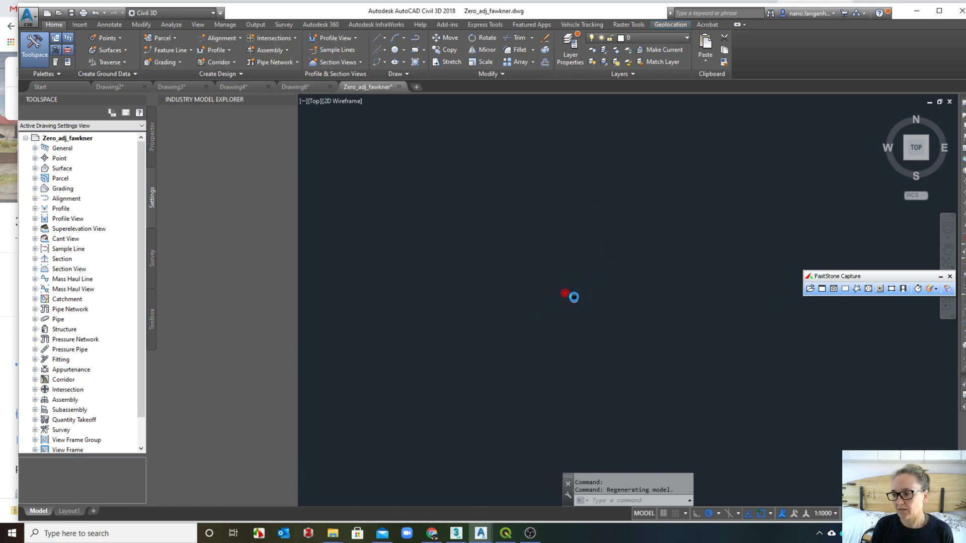
{"action": "middle_click_drag", "start_coordinate": [604, 320], "coordinate": [569, 281]}
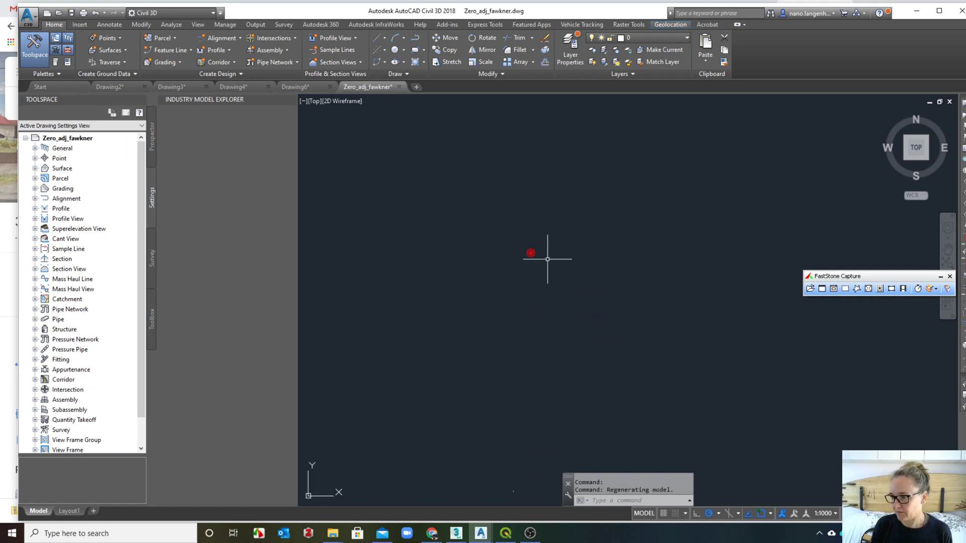
{"action": "left_click", "coordinate": [498, 250]}
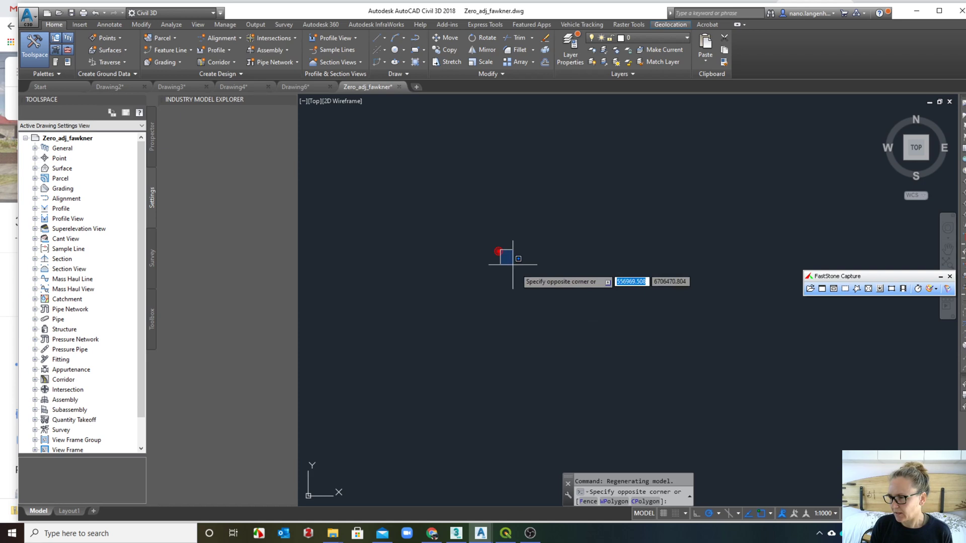
{"action": "left_click", "coordinate": [453, 276]}
{"action": "scroll", "coordinate": [493, 260], "scroll_direction": "up", "scroll_amount": 5}
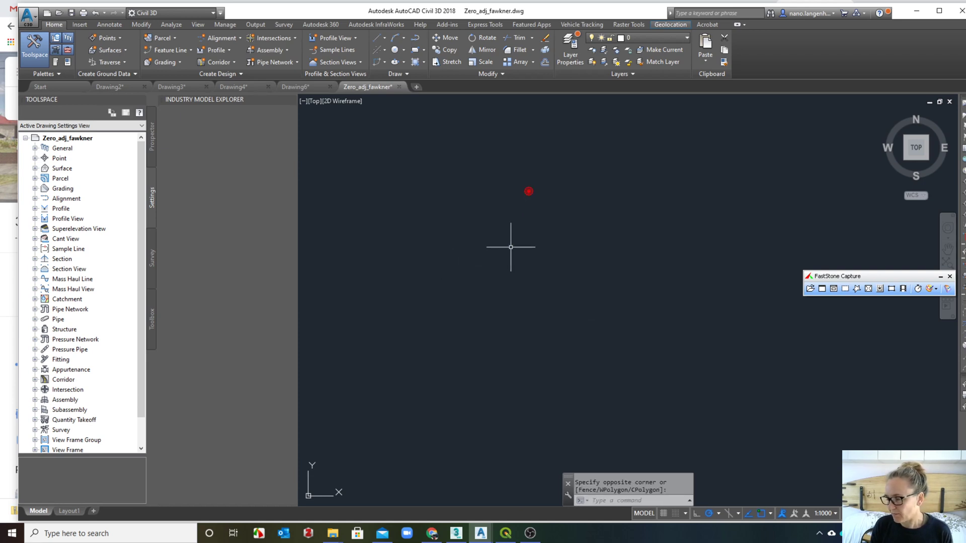
{"action": "key", "text": "Escape"}
{"action": "key", "text": "Escape"}
{"action": "type", "text": "zoom"}
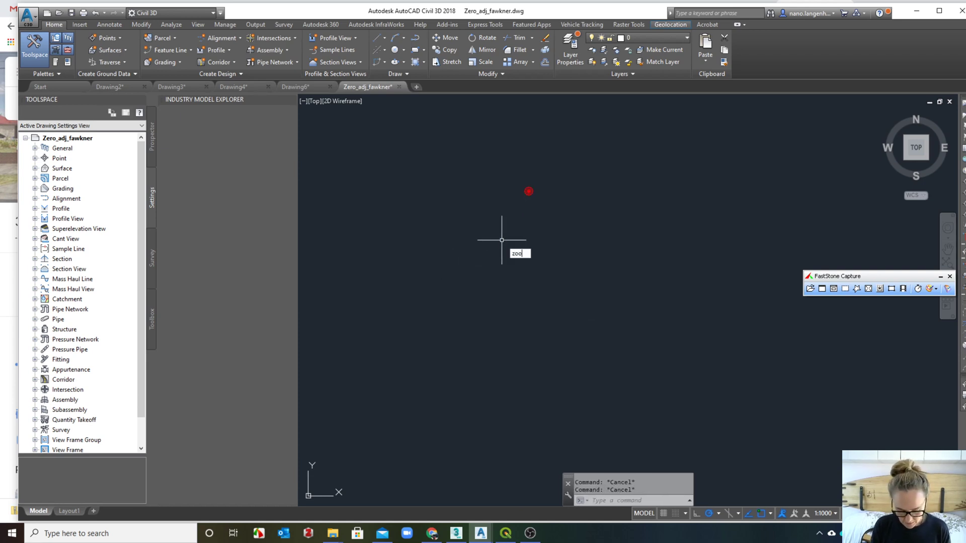
{"action": "key", "text": "Return"}
{"action": "type", "text": "ex"}
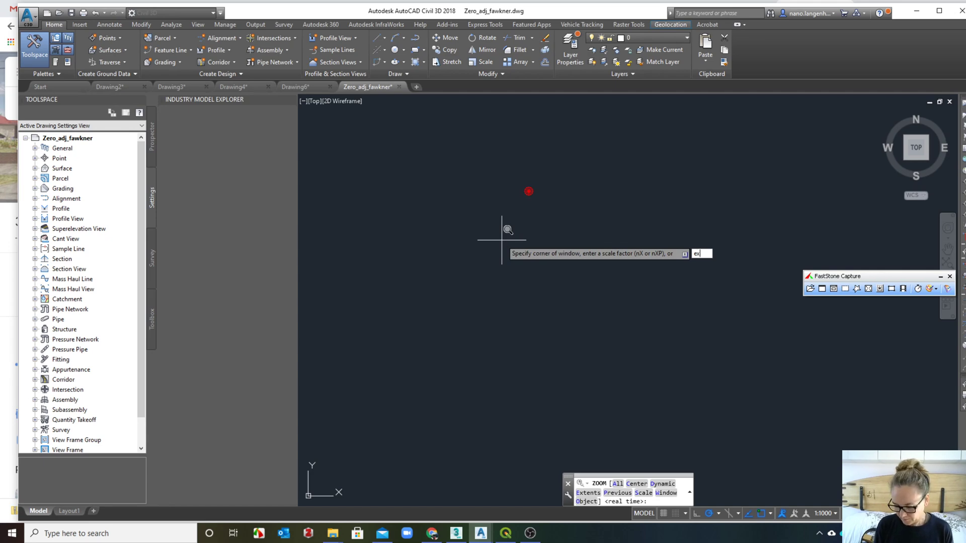
{"action": "key", "text": "Return"}
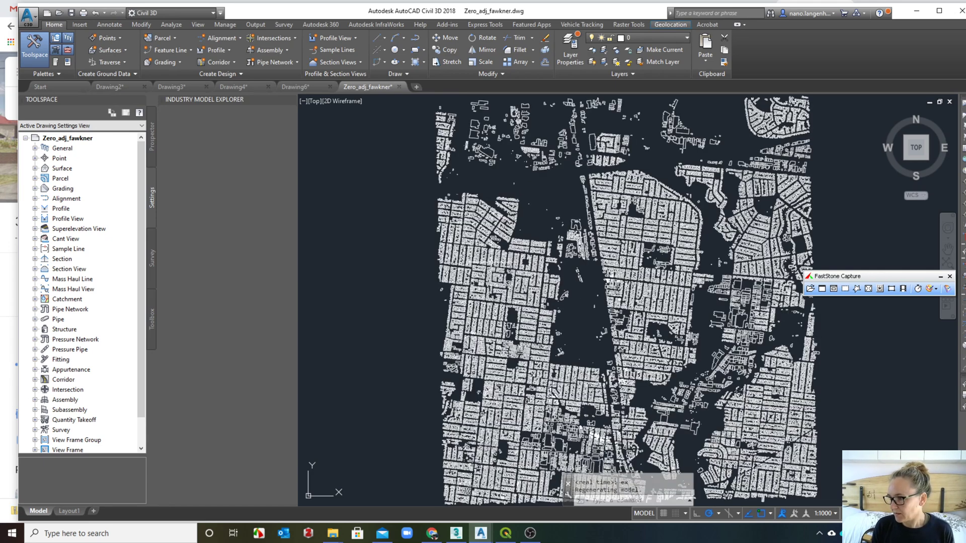
Step: Remove the geographic location data and the assigned coordinate system from the exported drawing
{"action": "left_click", "coordinate": [668, 25]}
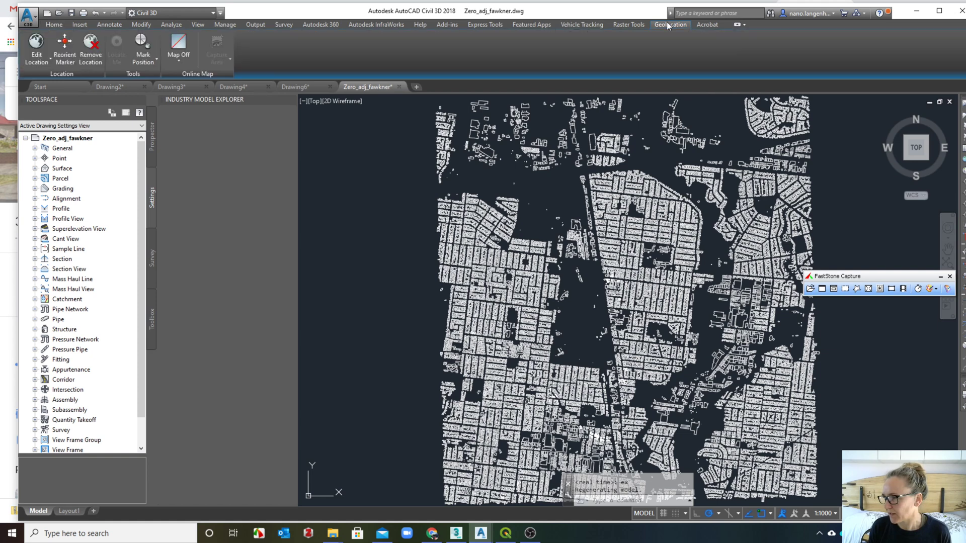
{"action": "left_click", "coordinate": [90, 58]}
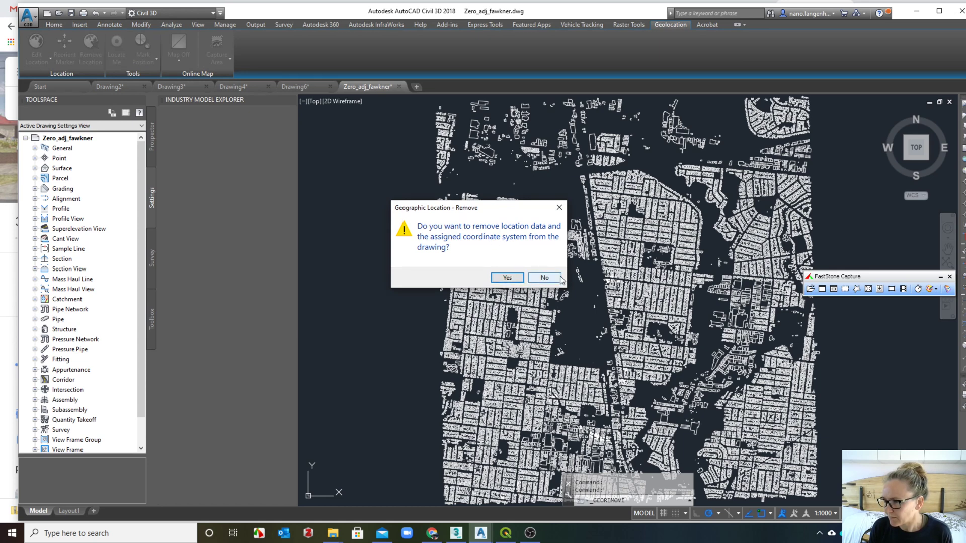
{"action": "left_click", "coordinate": [506, 277]}
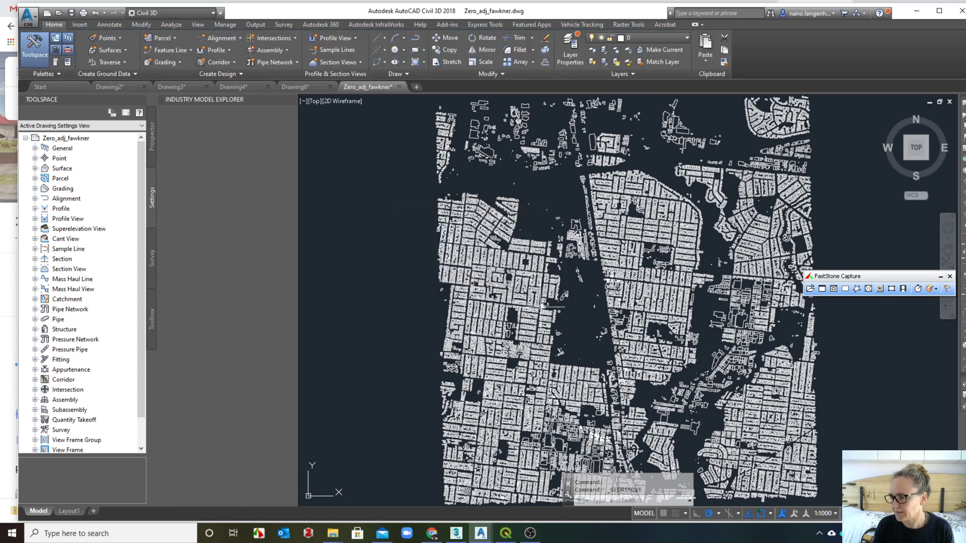
Step: Draw a polyline from the origin 0,0 to the western side of the building footprints and select it
{"action": "middle_click_drag", "start_coordinate": [611, 305], "coordinate": [557, 297]}
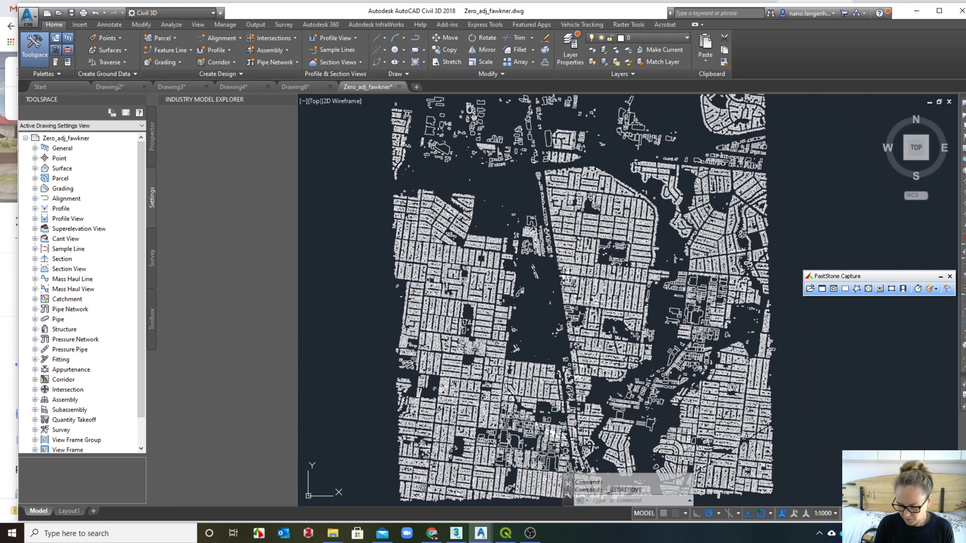
{"action": "type", "text": "pl"}
{"action": "key", "text": "Return"}
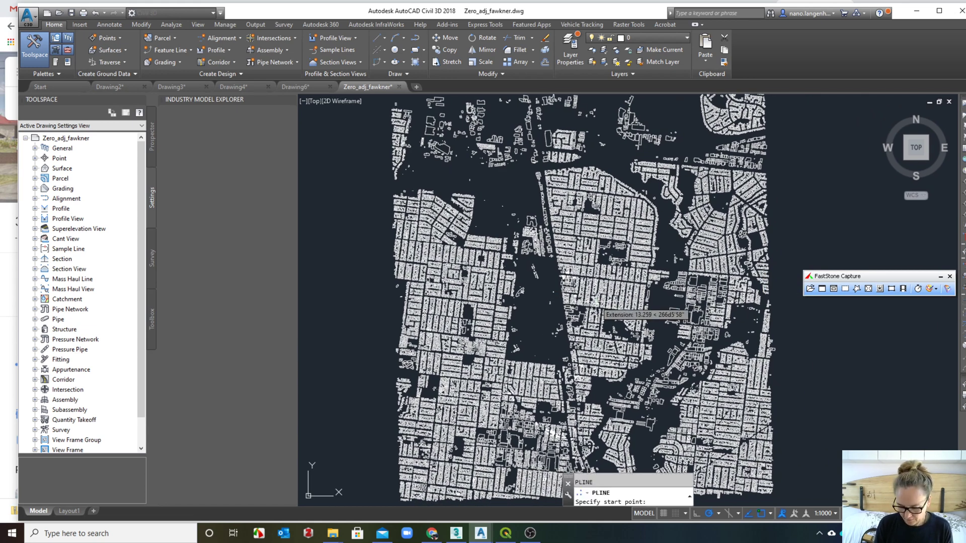
{"action": "type", "text": "0,0"}
{"action": "key", "text": "Return"}
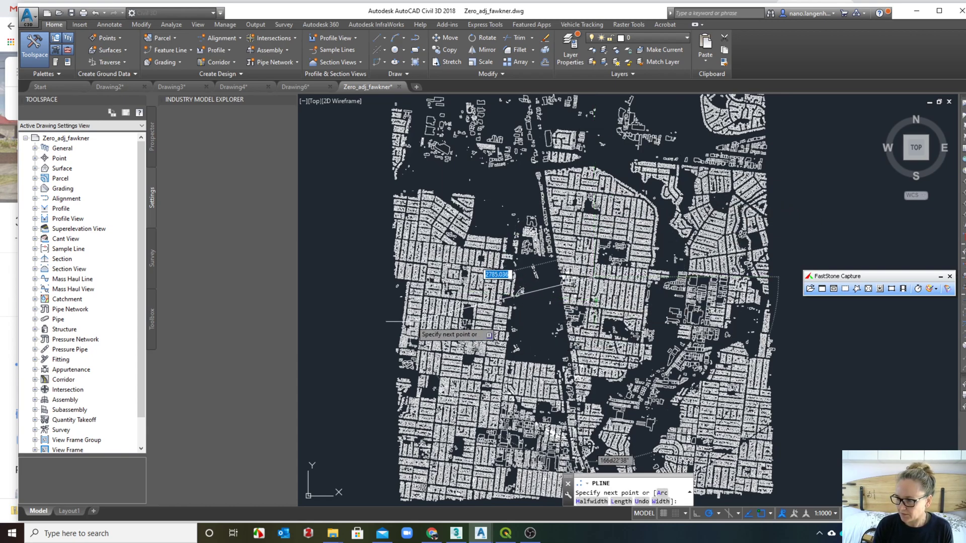
{"action": "scroll", "coordinate": [453, 272], "scroll_direction": "up", "scroll_amount": 5}
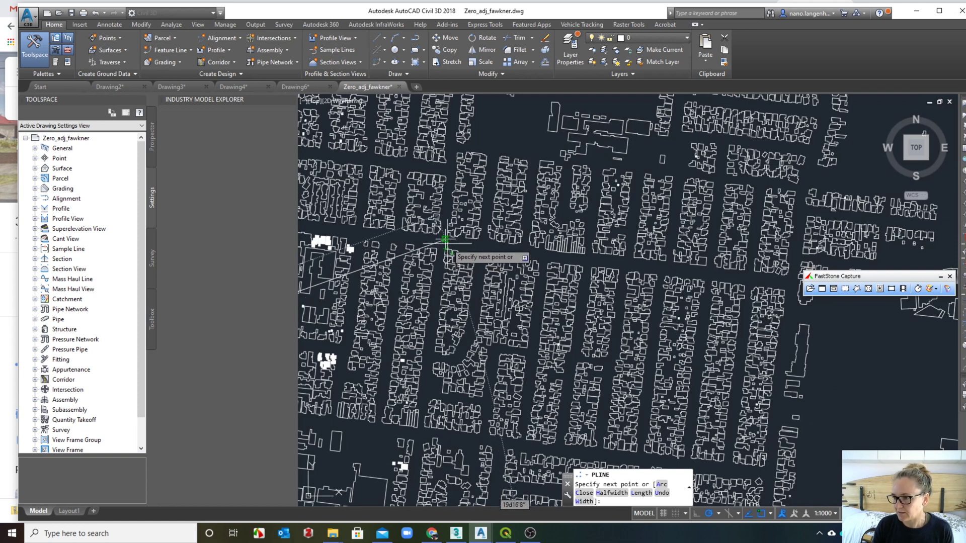
{"action": "key", "text": "Escape"}
{"action": "key", "text": "Escape"}
{"action": "left_click", "coordinate": [418, 249]}
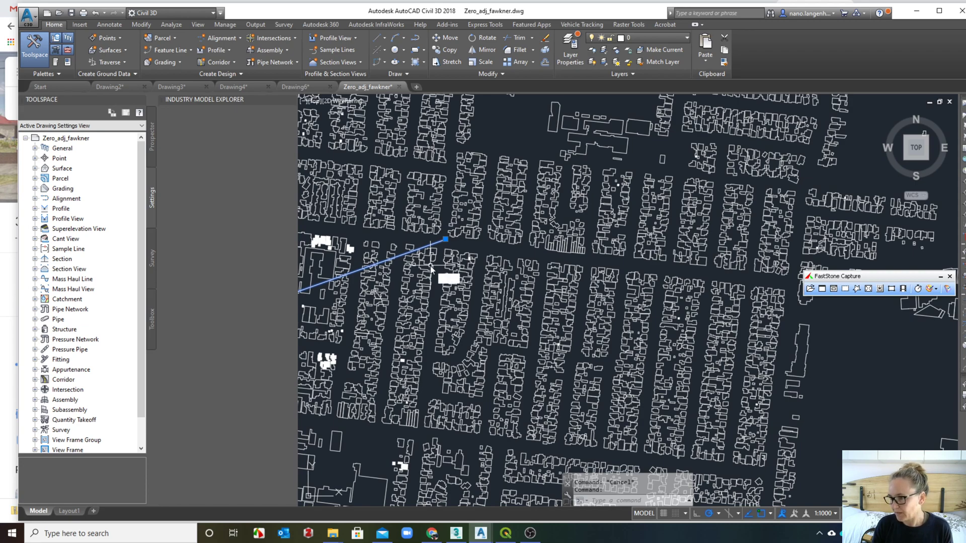
Step: Erase the selected check polyline drawn from the origin and bring the whole set of building footprints back into view
{"action": "type", "text": "E"}
{"action": "key", "text": "Return"}
{"action": "scroll", "coordinate": [517, 191], "scroll_direction": "down", "scroll_amount": 10}
{"action": "scroll", "coordinate": [516, 191], "scroll_direction": "up", "scroll_amount": 4}
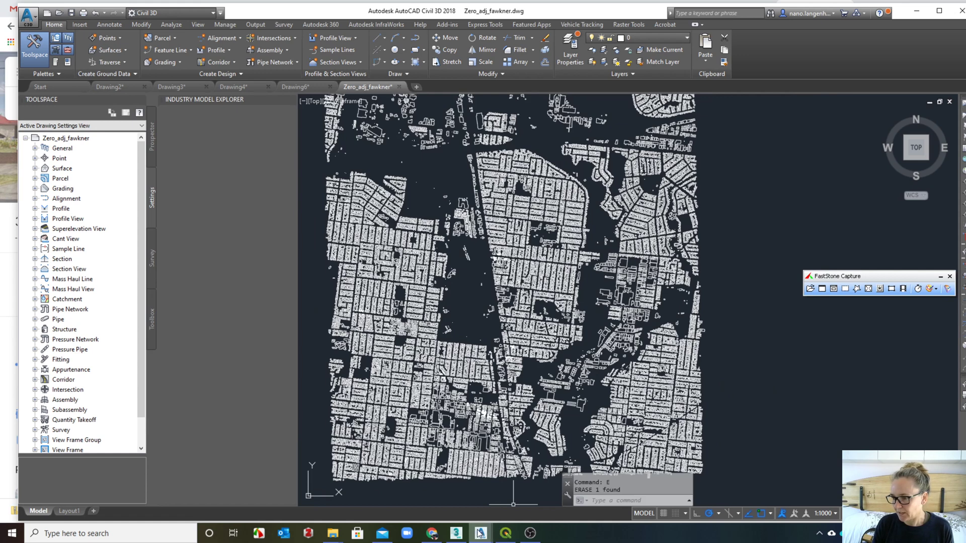
Step: Switch to 3ds Max and check the system unit scale and display unit settings, leaving them as they are
{"action": "left_click", "coordinate": [459, 534]}
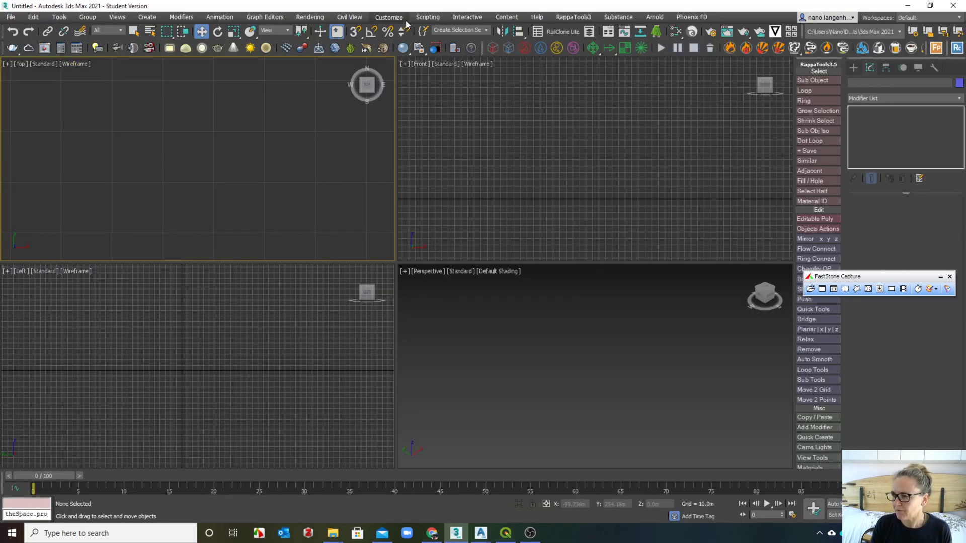
{"action": "left_click", "coordinate": [388, 19]}
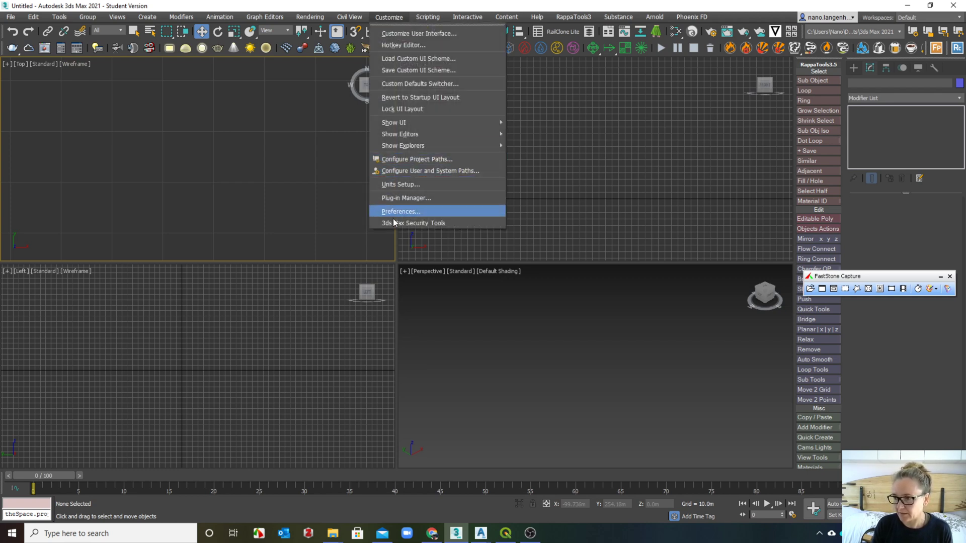
{"action": "left_click", "coordinate": [389, 185]}
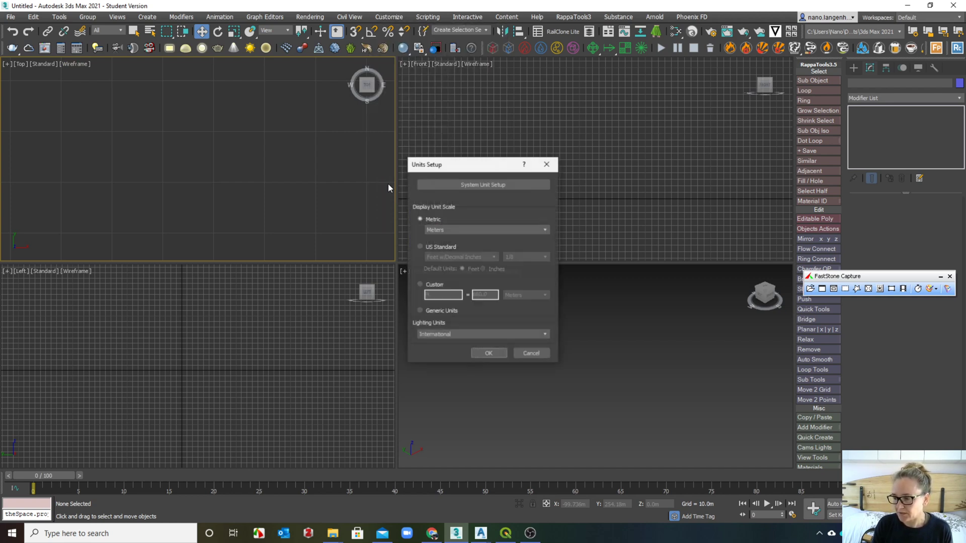
{"action": "left_click", "coordinate": [455, 184]}
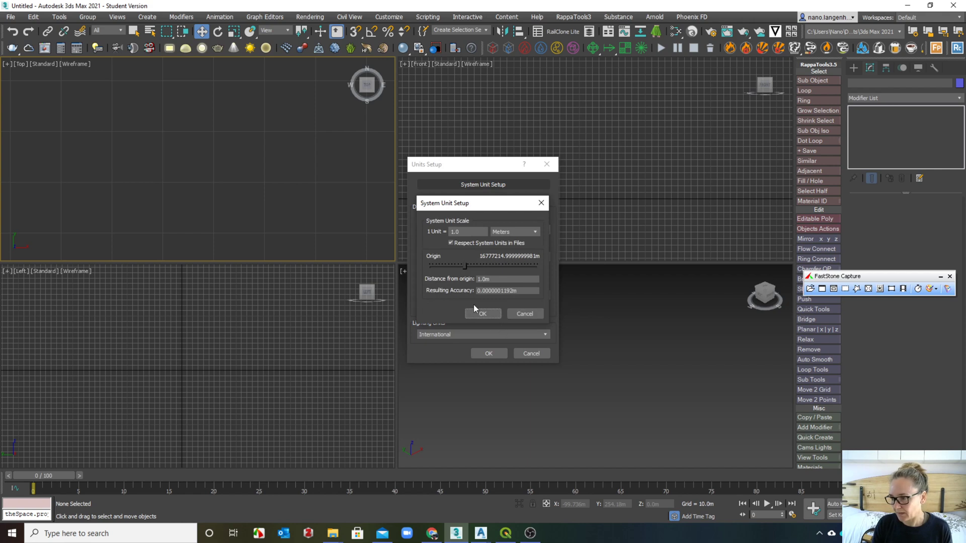
{"action": "left_click", "coordinate": [484, 313]}
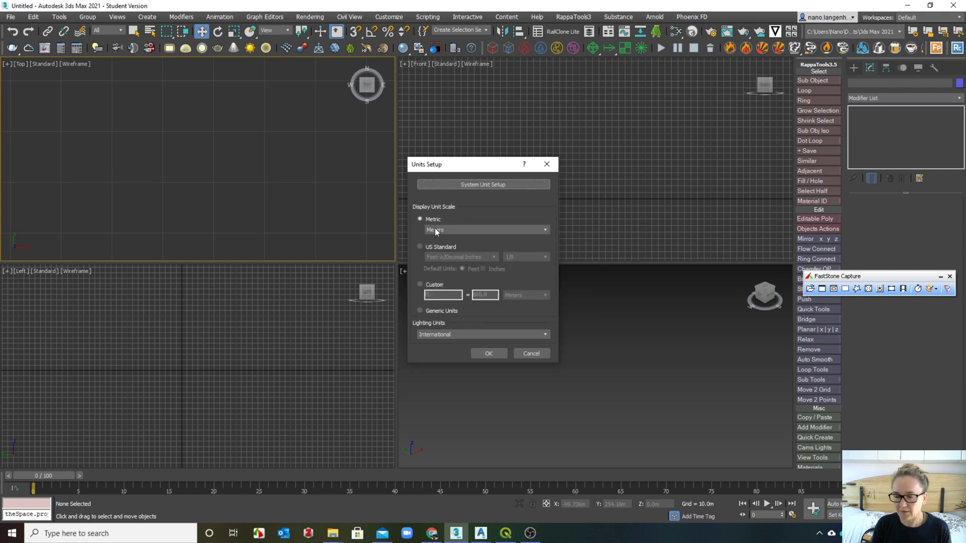
{"action": "left_click", "coordinate": [525, 352]}
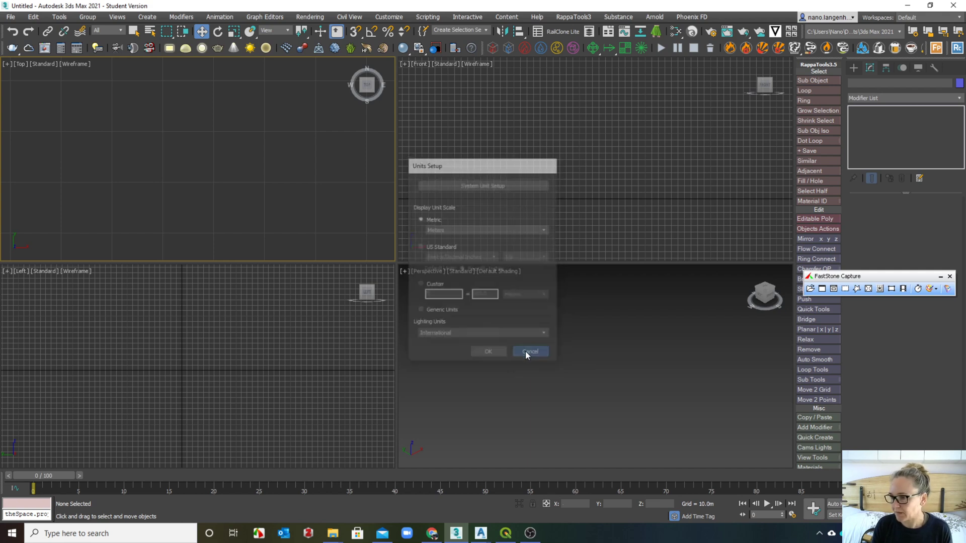
Step: Import Zero_adj_fawkner.dwg from the Export to Max folder, accepting its proxy objects
{"action": "left_click", "coordinate": [11, 18]}
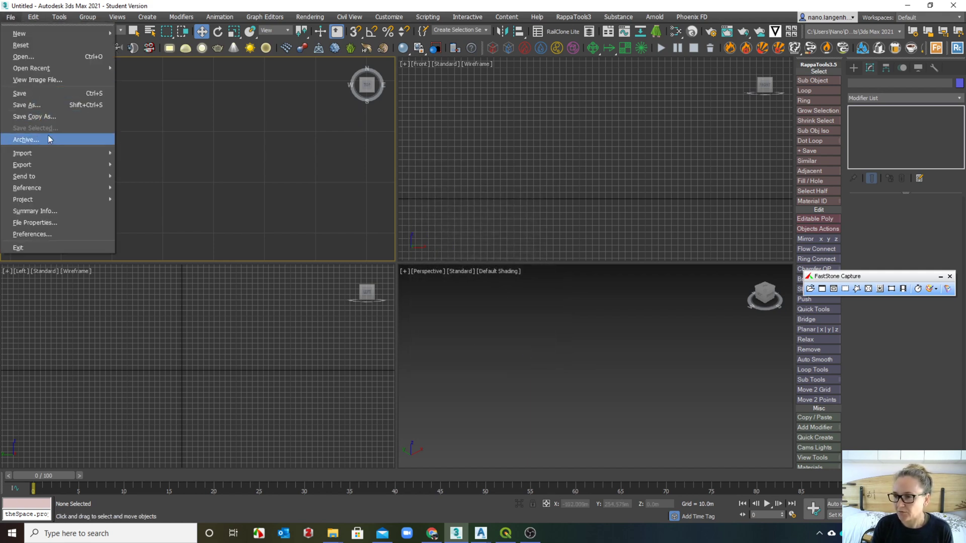
{"action": "mouse_move", "coordinate": [52, 152]}
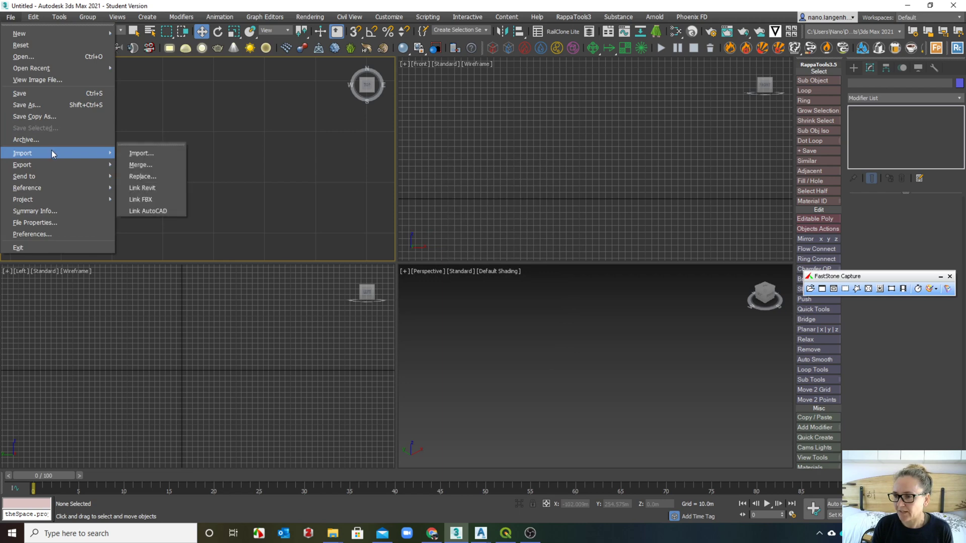
{"action": "left_click", "coordinate": [136, 154]}
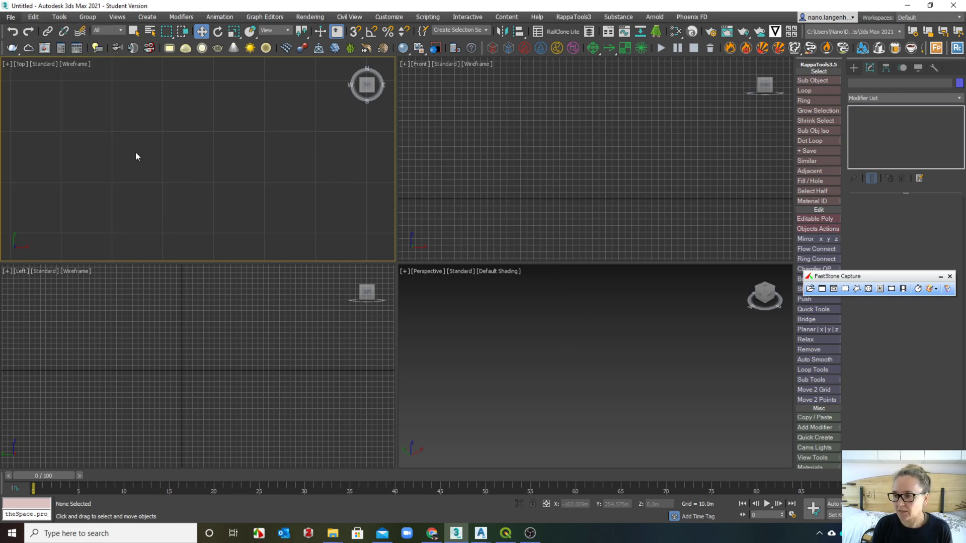
{"action": "left_click", "coordinate": [95, 81]}
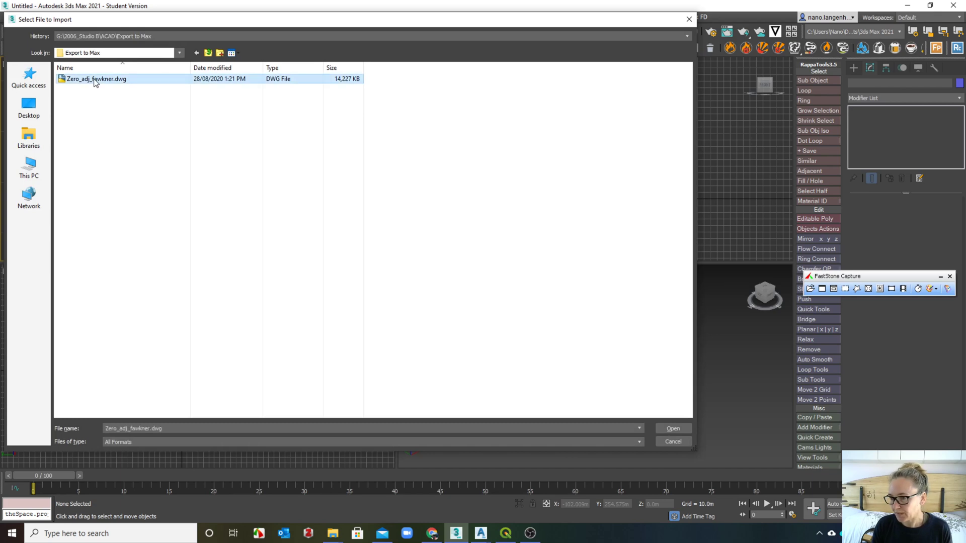
{"action": "left_click", "coordinate": [672, 429]}
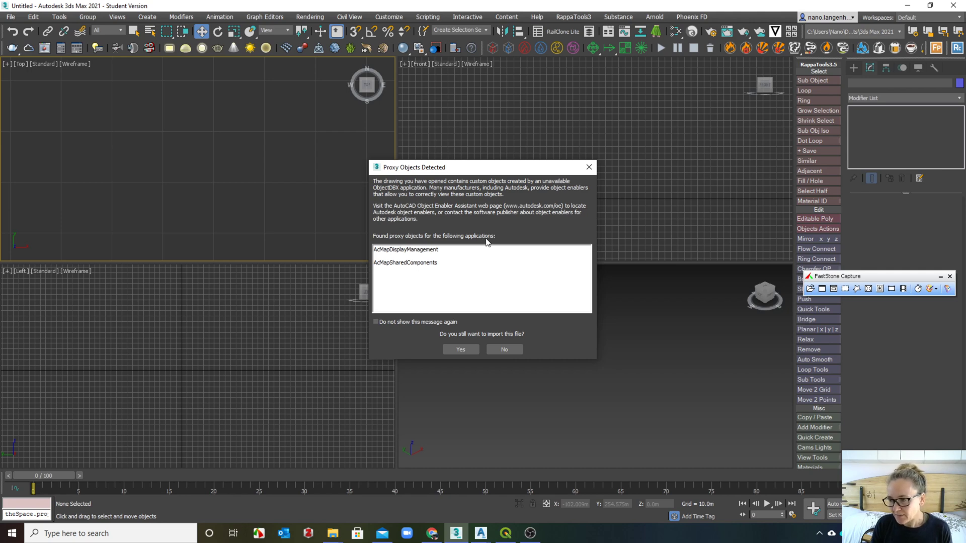
{"action": "left_click", "coordinate": [461, 350]}
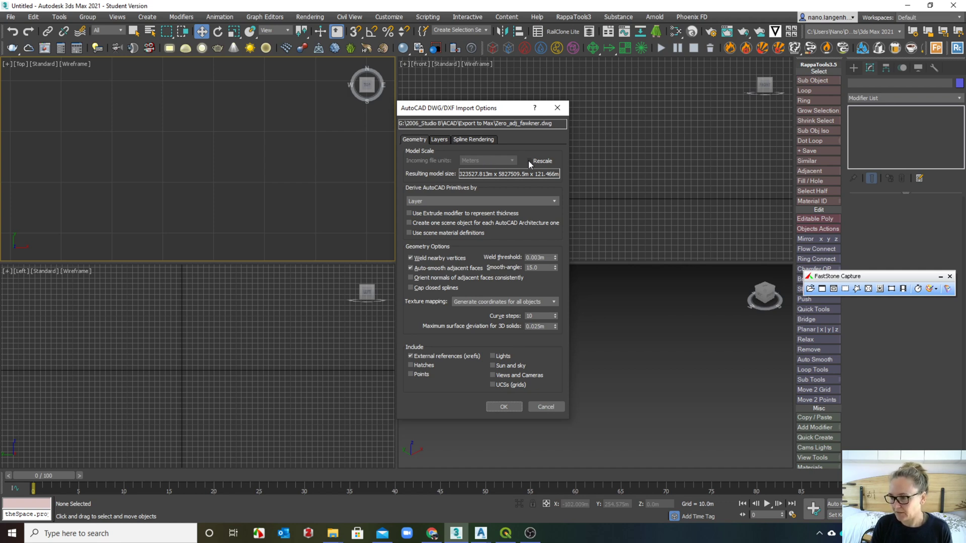
Step: Complete the import with primitives derived by Layer, Blocks as Node Hierarchy, and inspect the footprint heights in the Front viewport
{"action": "left_click", "coordinate": [495, 201]}
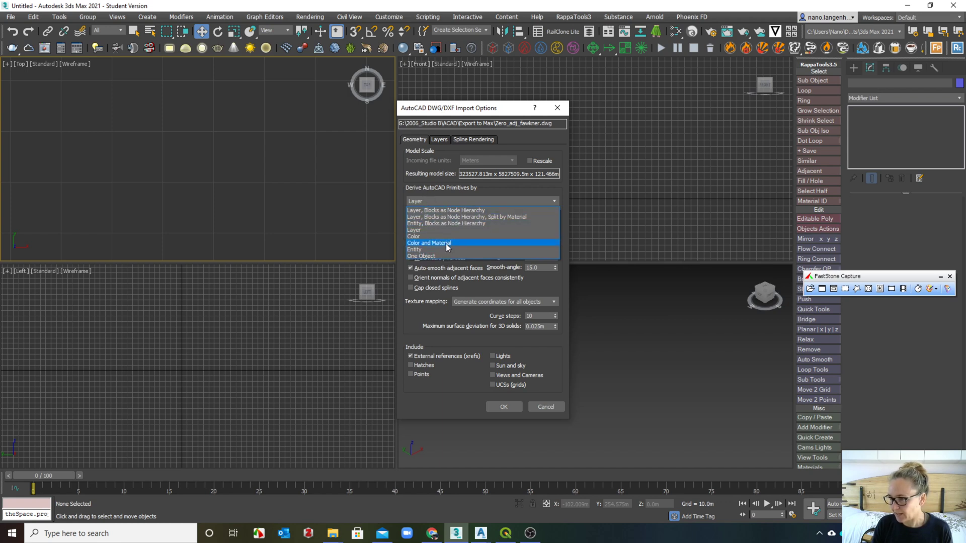
{"action": "left_click", "coordinate": [439, 211]}
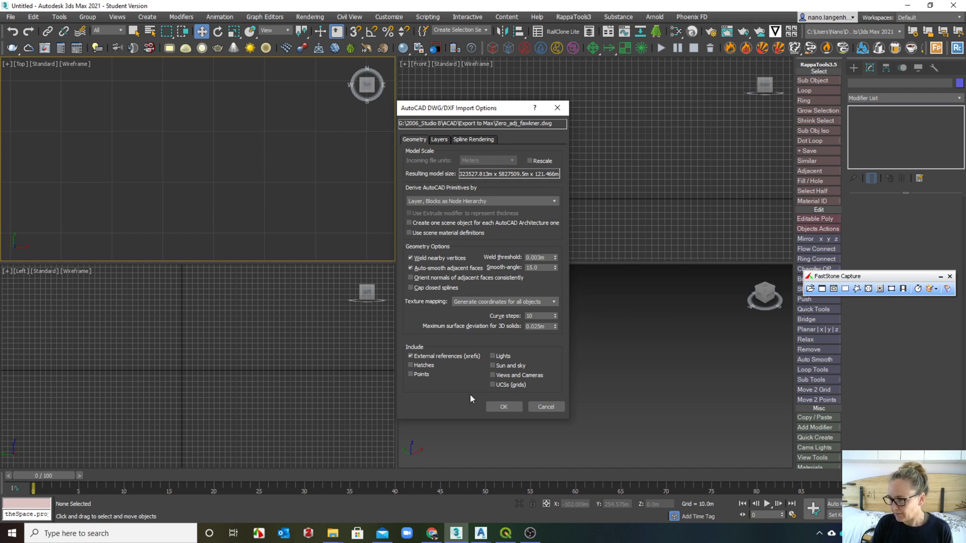
{"action": "left_click", "coordinate": [503, 407]}
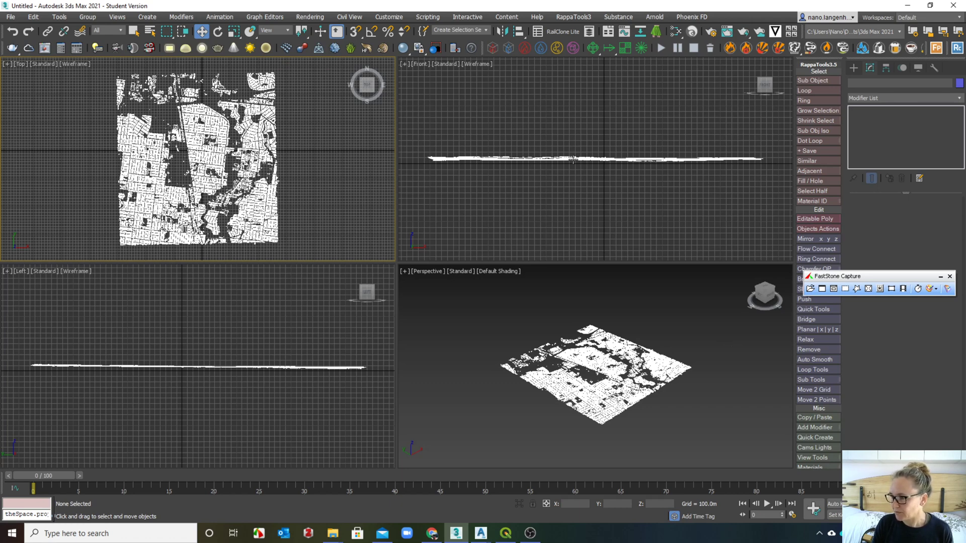
{"action": "scroll", "coordinate": [572, 159], "scroll_direction": "up", "scroll_amount": 6}
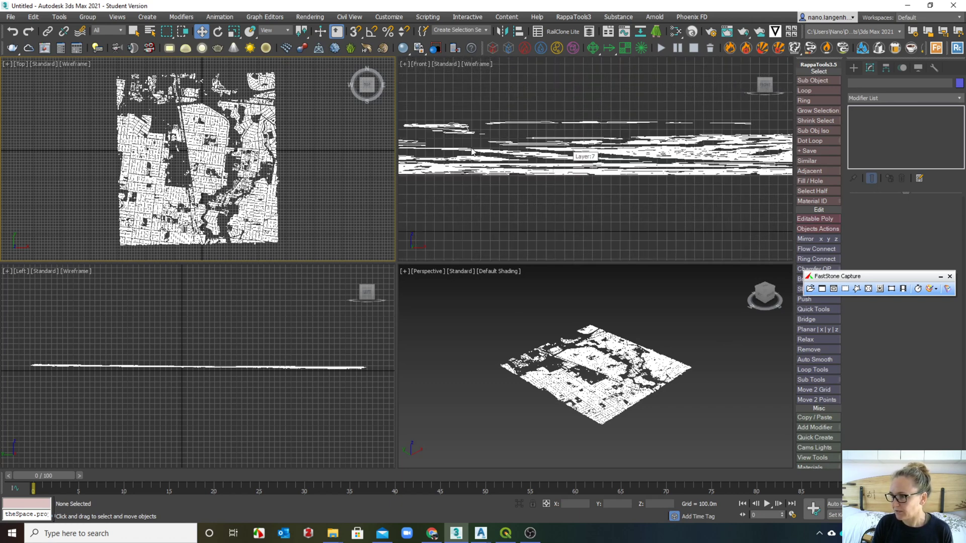
{"action": "scroll", "coordinate": [470, 147], "scroll_direction": "up", "scroll_amount": 4}
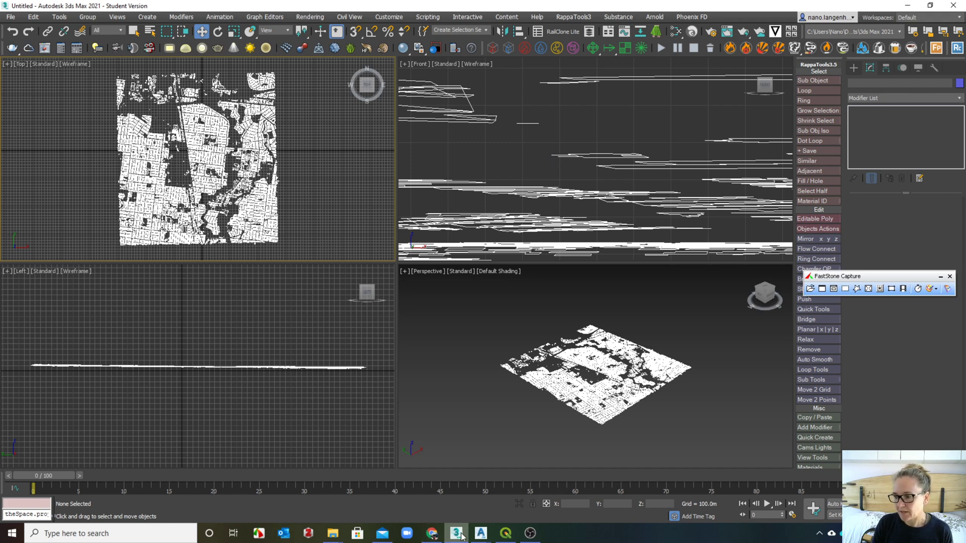
Step: Switch to Zero_adj_fawkner.dwg in Civil 3D and flatten all building footprints to 2D, answering yes to removing hidden lines
{"action": "mouse_move", "coordinate": [462, 536]}
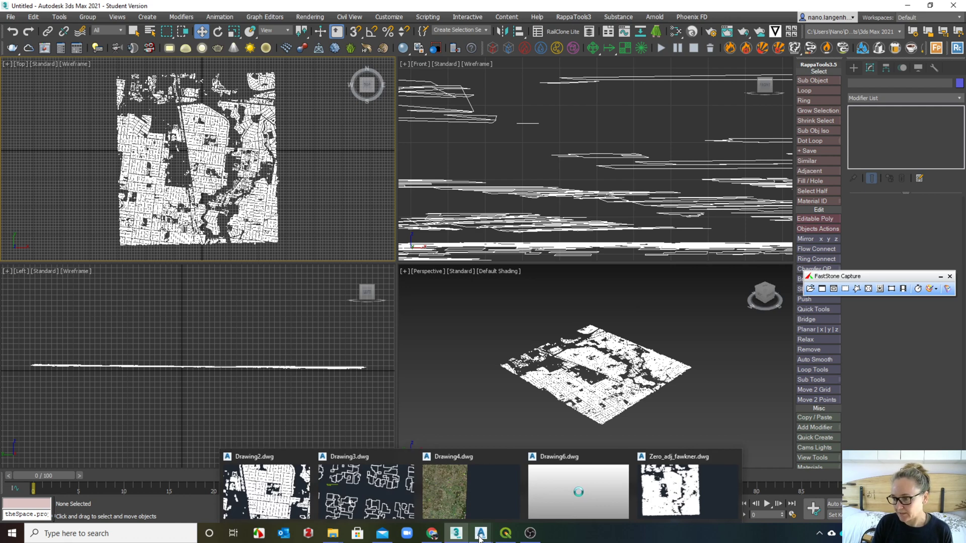
{"action": "left_click", "coordinate": [664, 487]}
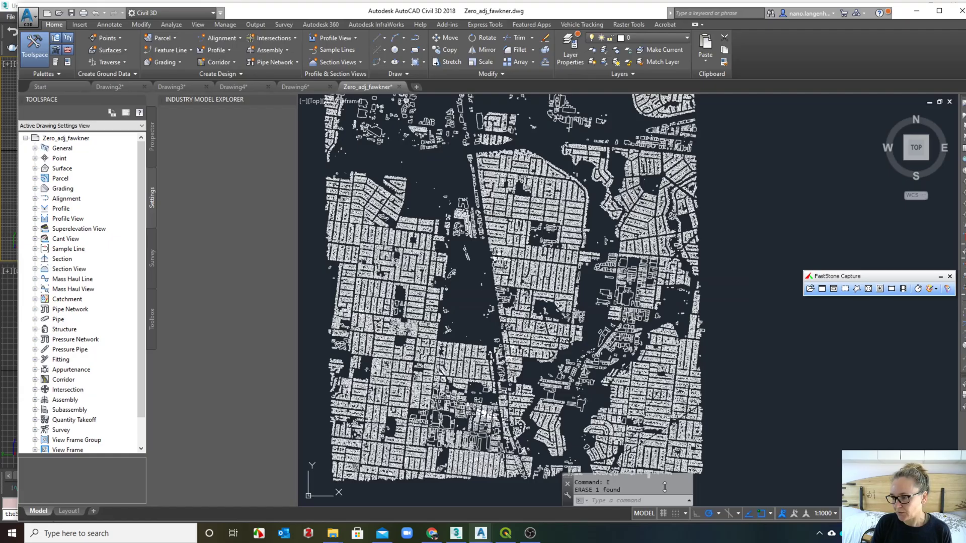
{"action": "scroll", "coordinate": [472, 298], "scroll_direction": "down", "scroll_amount": 4}
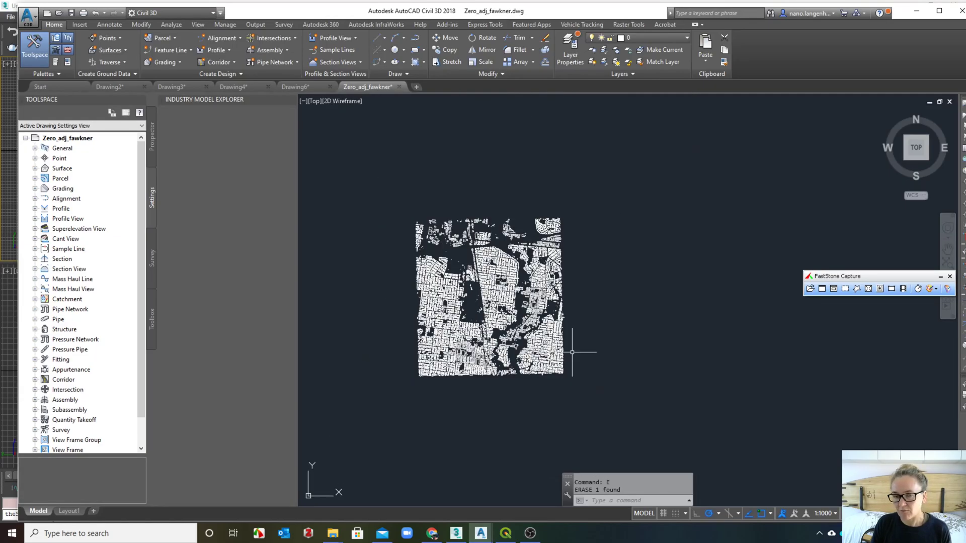
{"action": "type", "text": "fla"}
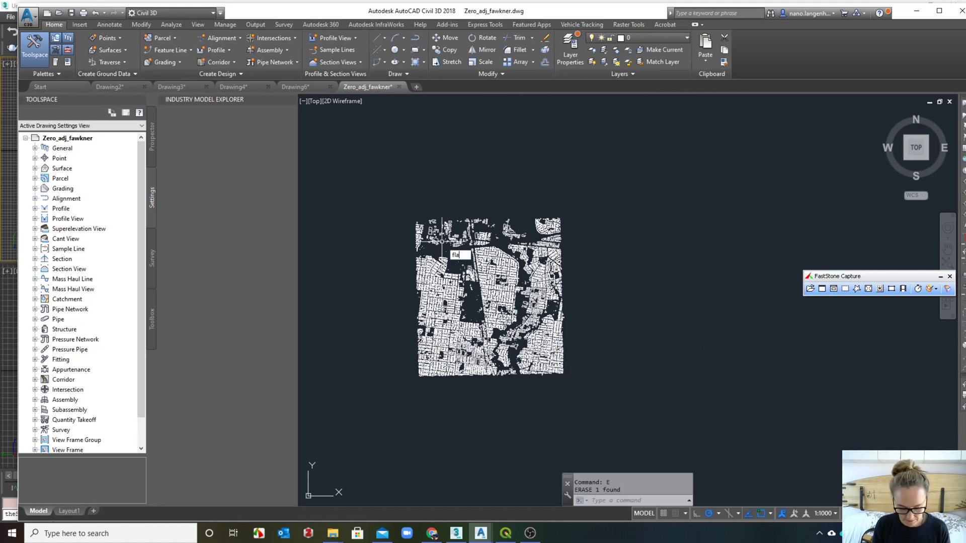
{"action": "type", "text": "tten"}
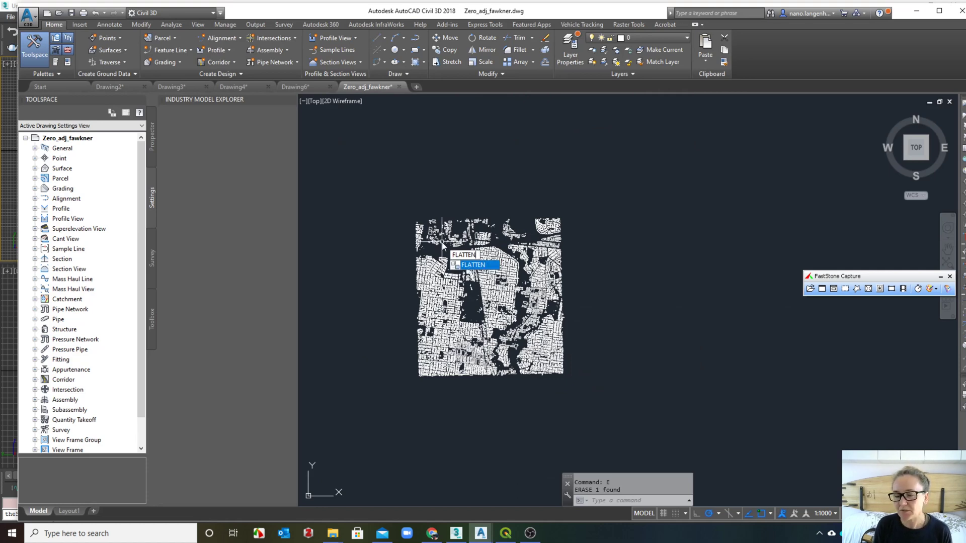
{"action": "key", "text": "Return"}
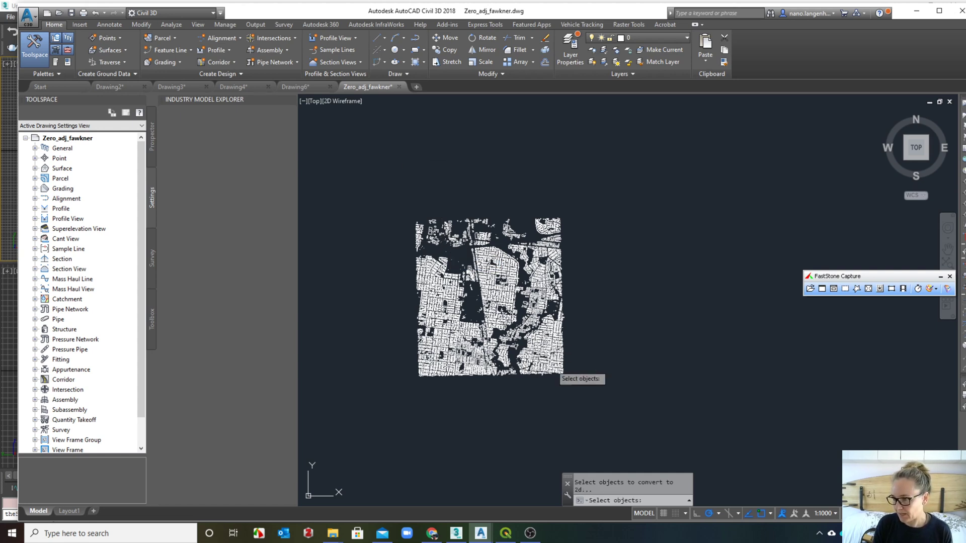
{"action": "left_click", "coordinate": [590, 386]}
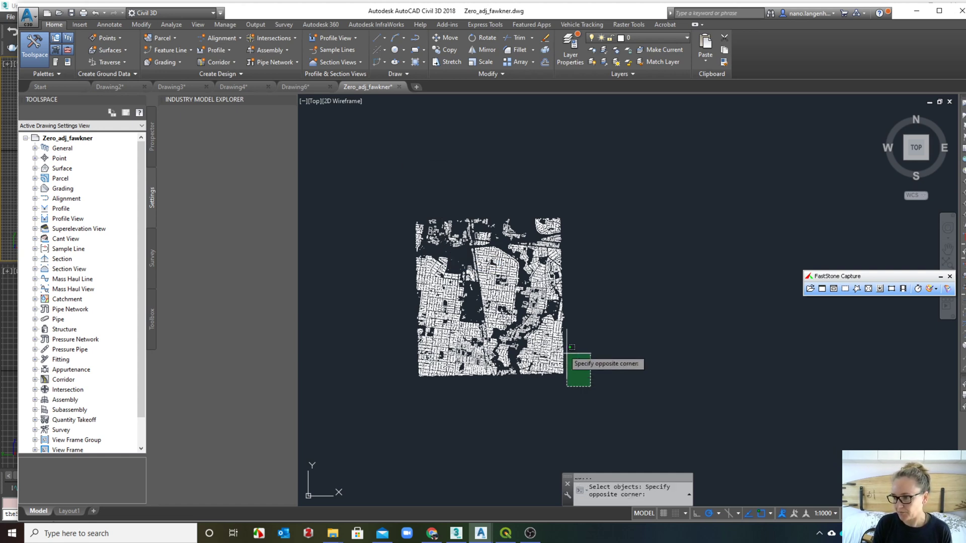
{"action": "left_click", "coordinate": [382, 203]}
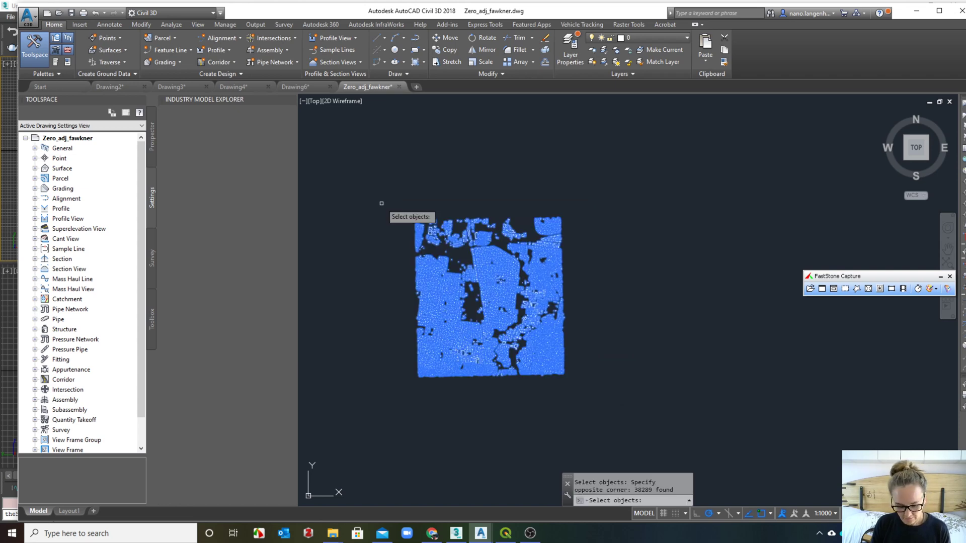
{"action": "key", "text": "Return"}
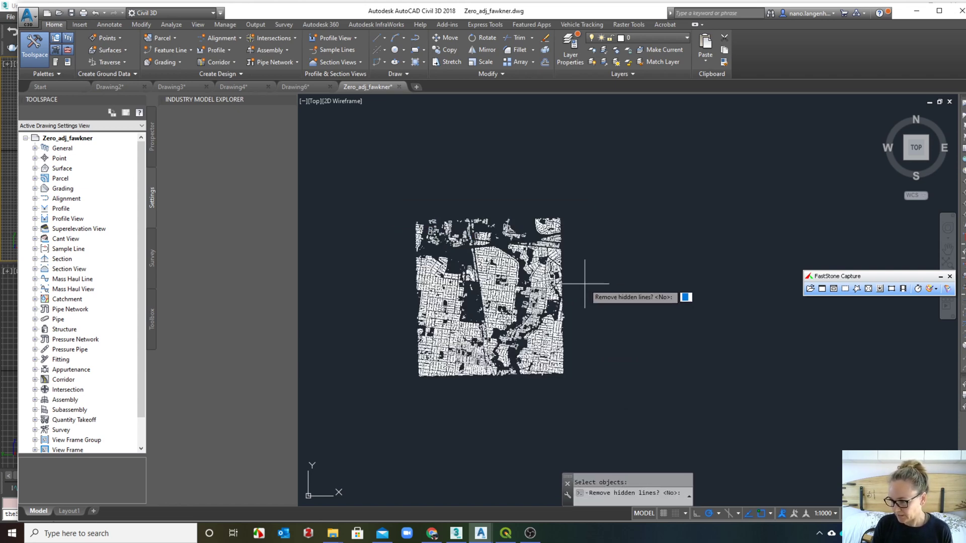
{"action": "type", "text": "y"}
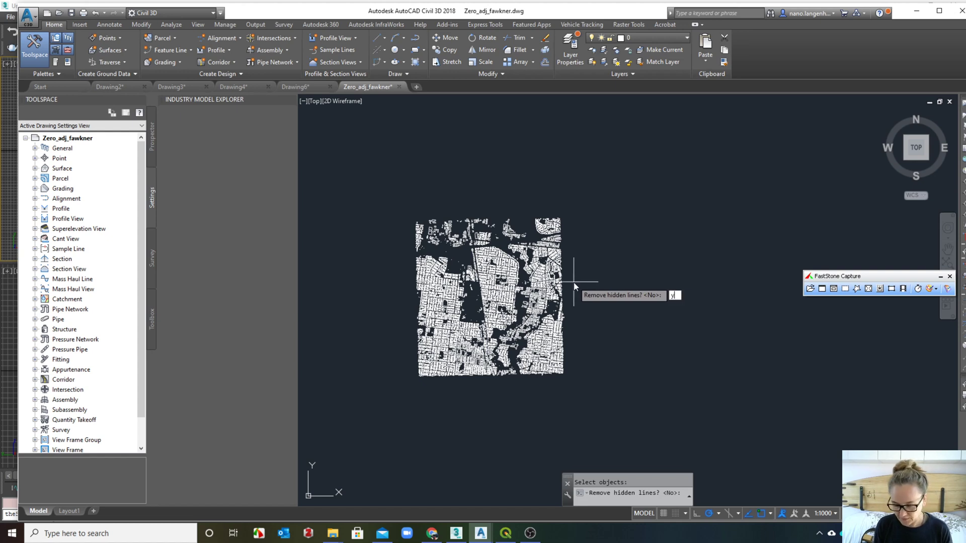
{"action": "key", "text": "Return"}
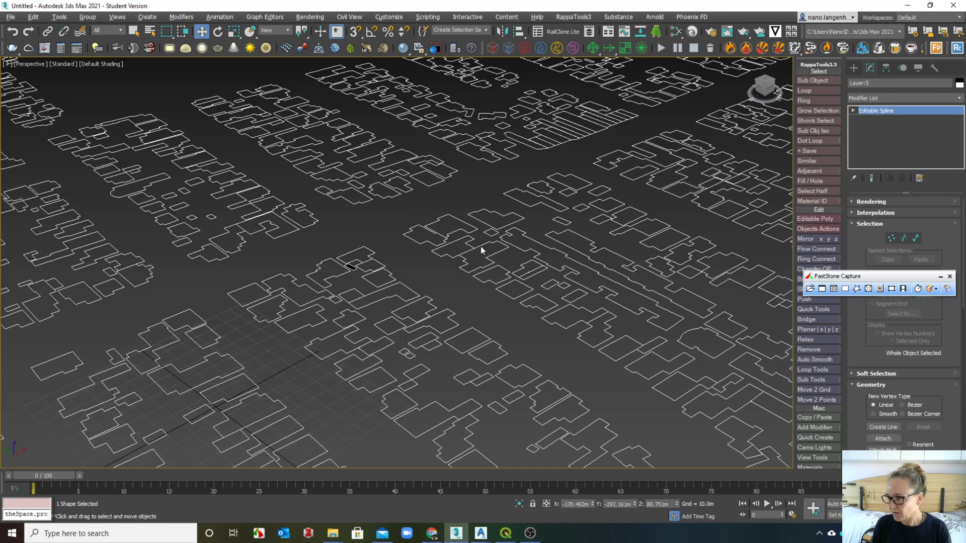
Step: In 3ds Max, select a building outline, show the Scene Explorer and inspect the two Layer:6 objects, leaving the second one selected
{"action": "left_click", "coordinate": [462, 266]}
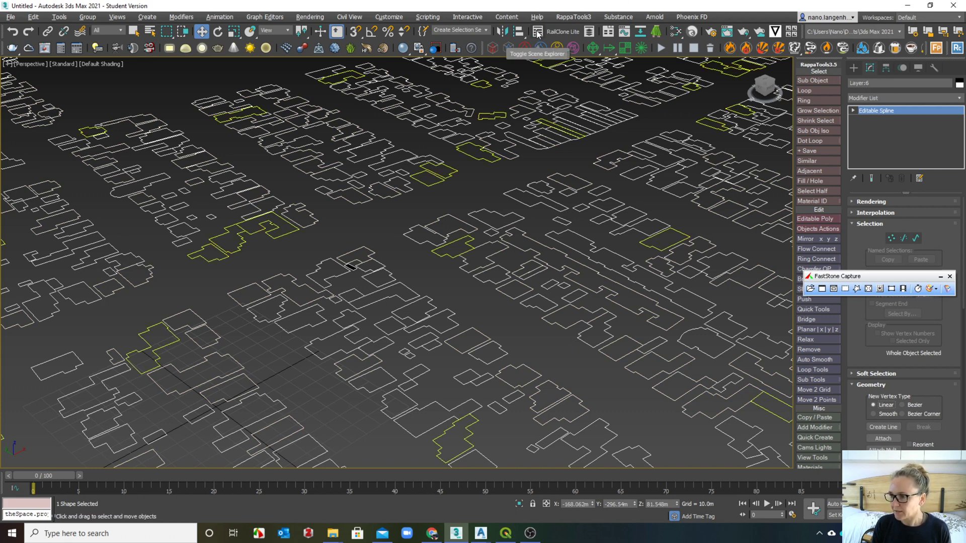
{"action": "left_click", "coordinate": [537, 31]}
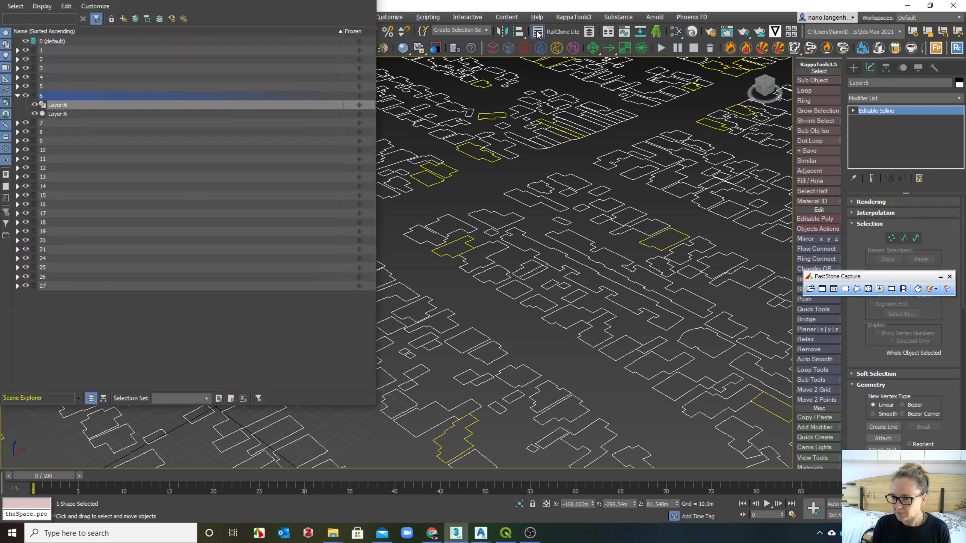
{"action": "left_click", "coordinate": [49, 95]}
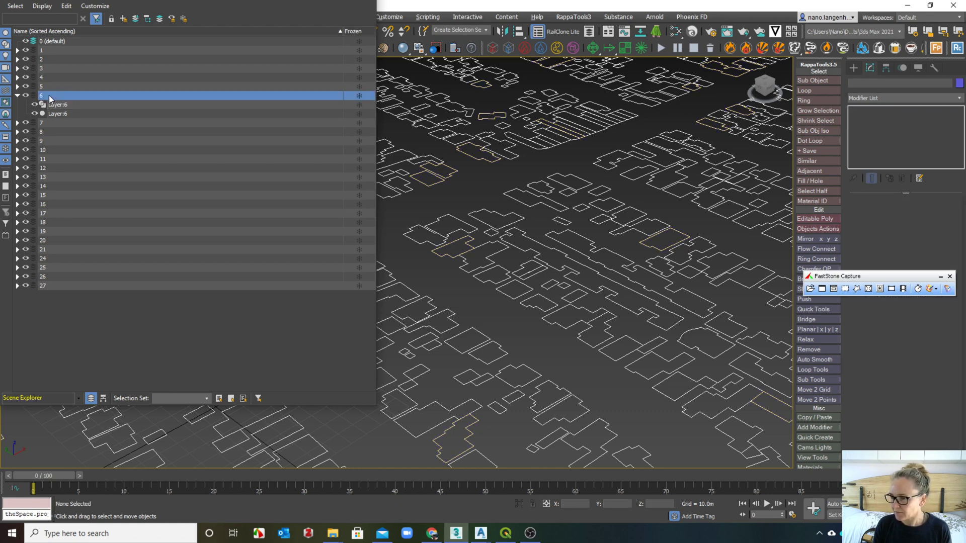
{"action": "left_click", "coordinate": [53, 105]}
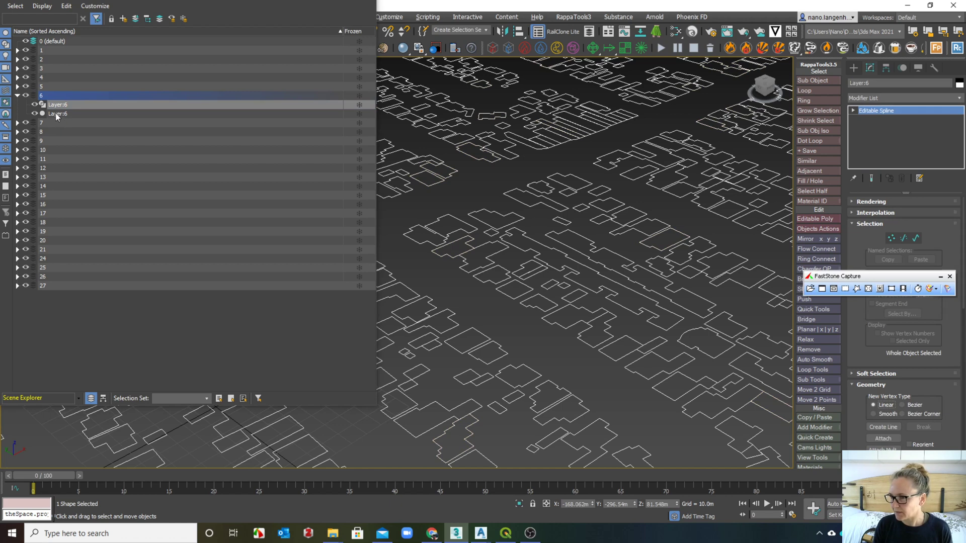
{"action": "left_click", "coordinate": [57, 113], "text": "ctrl"}
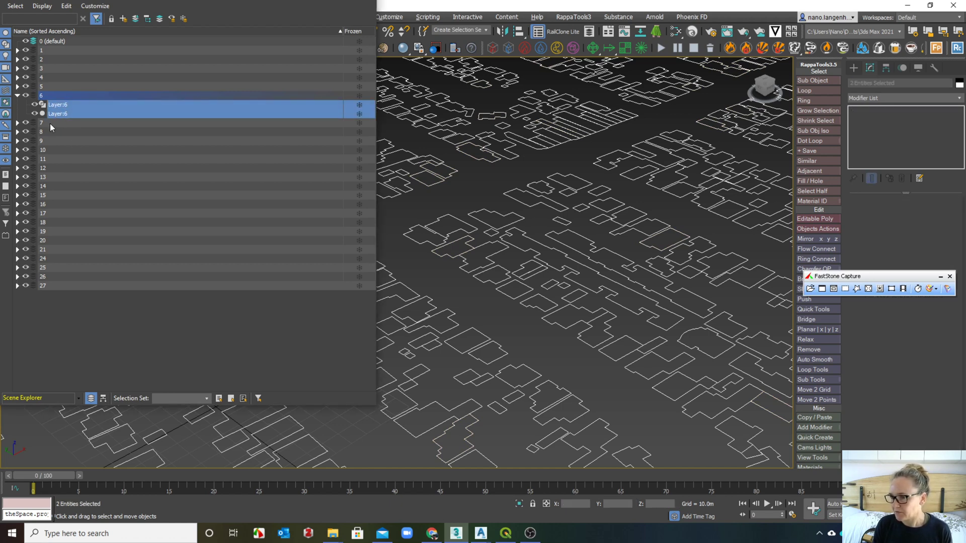
{"action": "left_click", "coordinate": [51, 124]}
{"action": "left_click", "coordinate": [57, 113]}
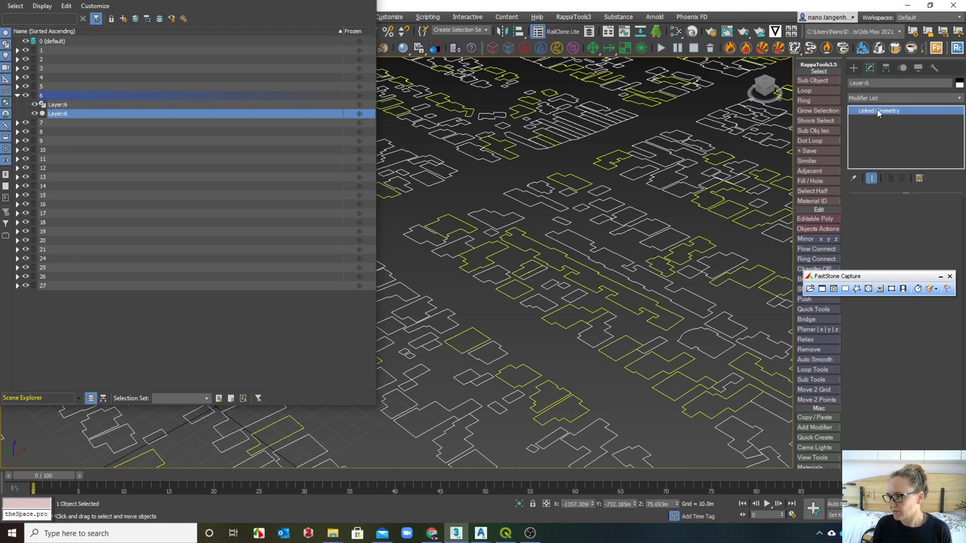
Step: Select the first Layer:6 object, the editable spline, and apply an Extrude modifier with an amount of 5 m to its building outlines
{"action": "left_click", "coordinate": [59, 105]}
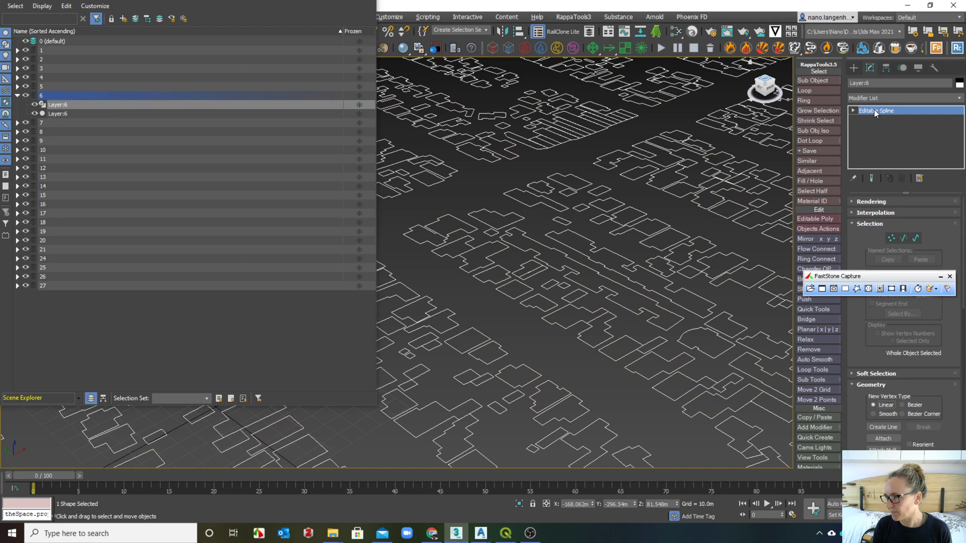
{"action": "left_click", "coordinate": [869, 98]}
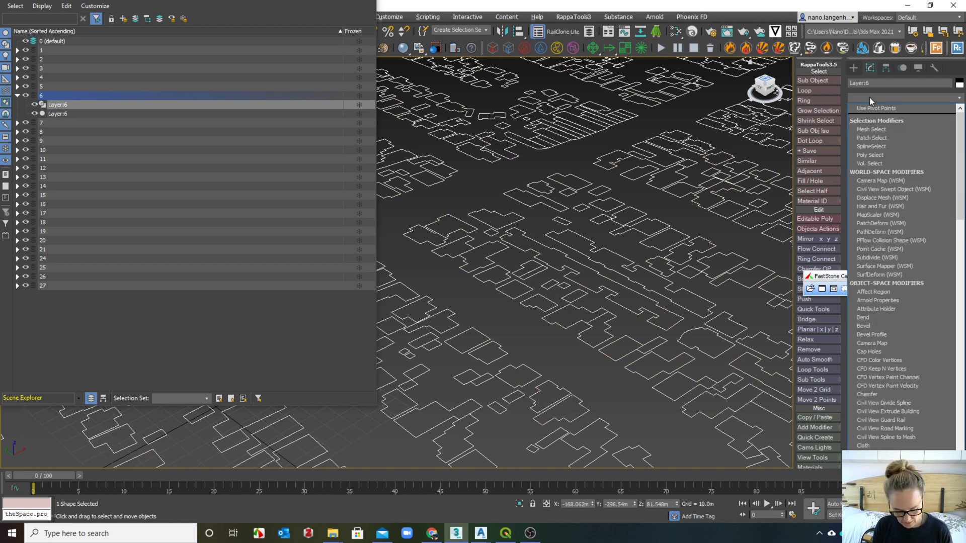
{"action": "type", "text": "ex"}
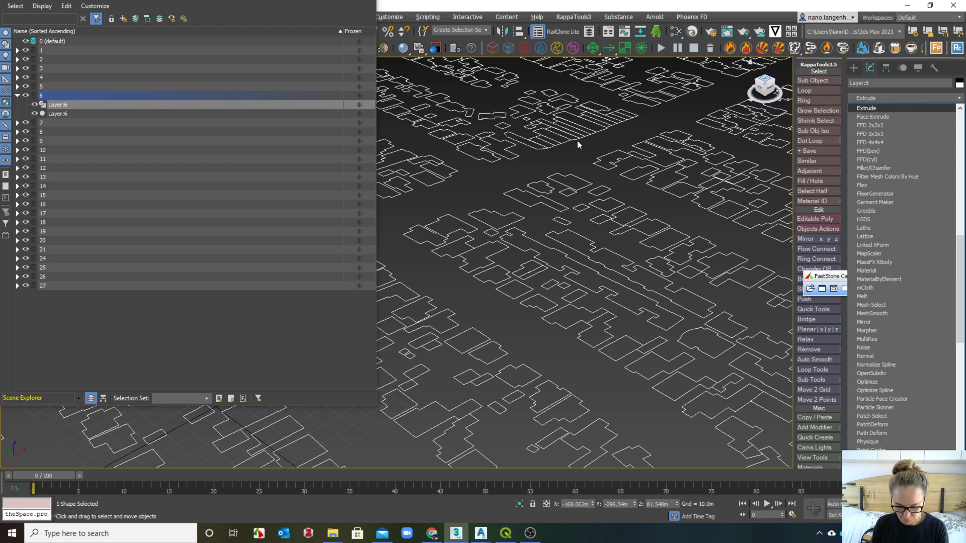
{"action": "key", "text": "Return"}
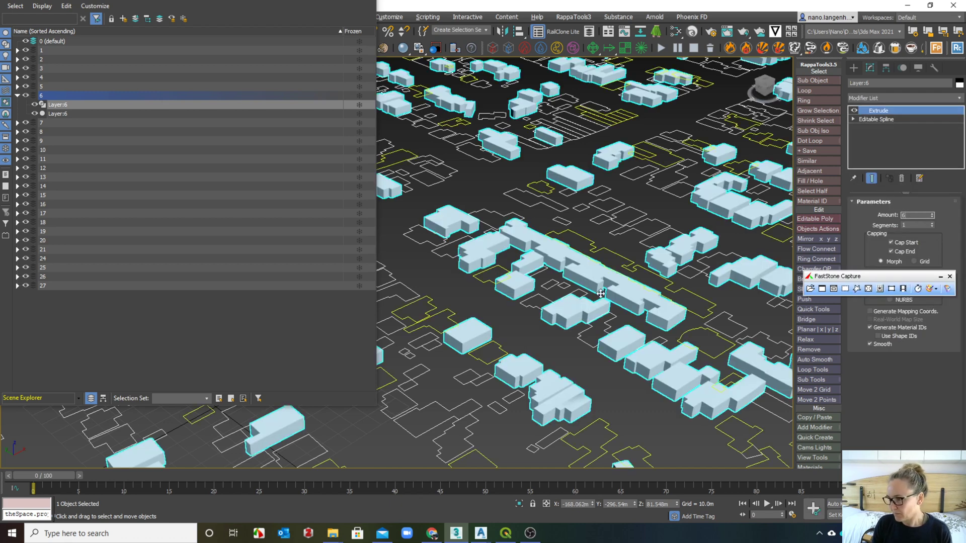
{"action": "scroll", "coordinate": [521, 283], "scroll_direction": "down", "scroll_amount": 5}
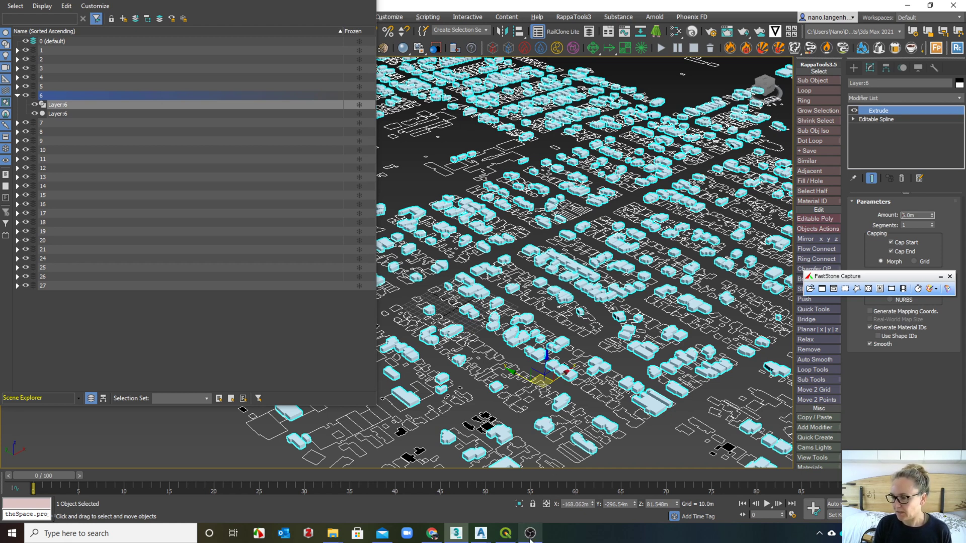
{"action": "mouse_move", "coordinate": [531, 540]}
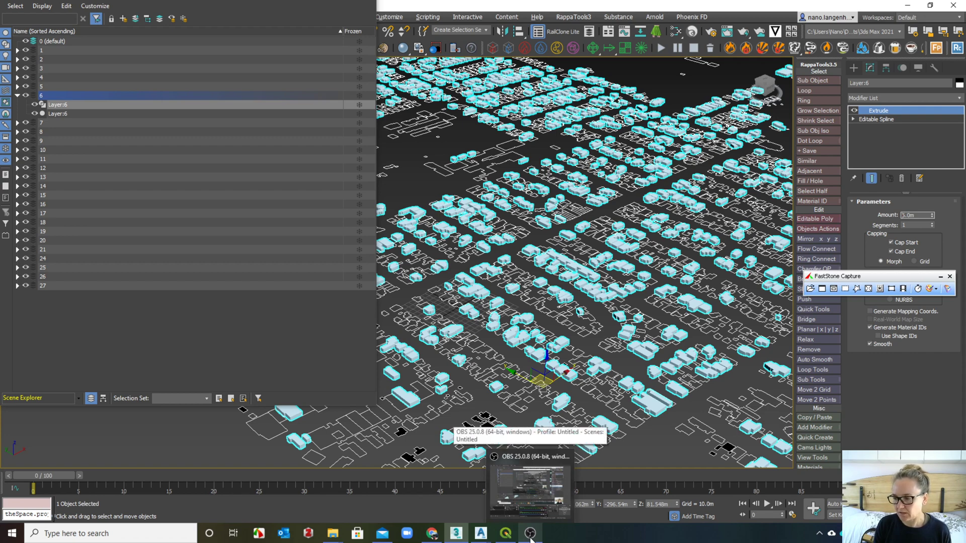
{"action": "left_click", "coordinate": [531, 538]}
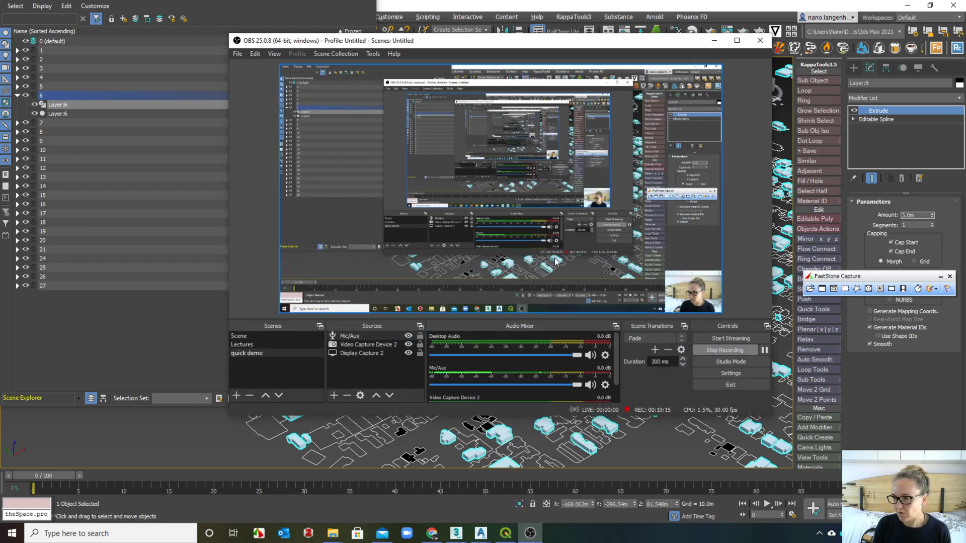